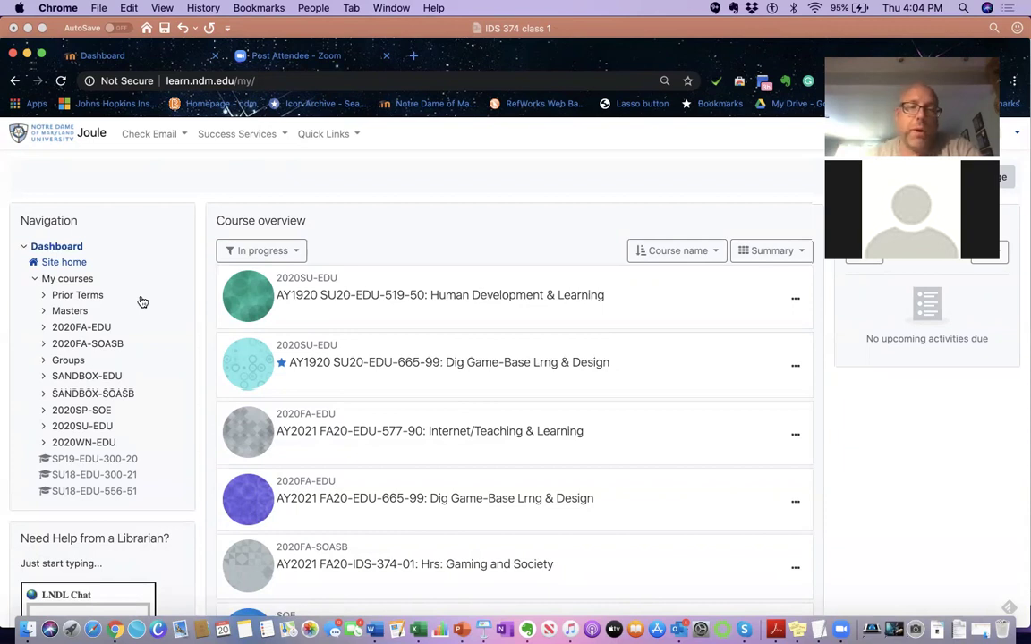
Open the AY2021 FA20-EDU-577-90: Internet/Teaching & Learning course and turn editing on.
scroll(384, 206, "down", 2)
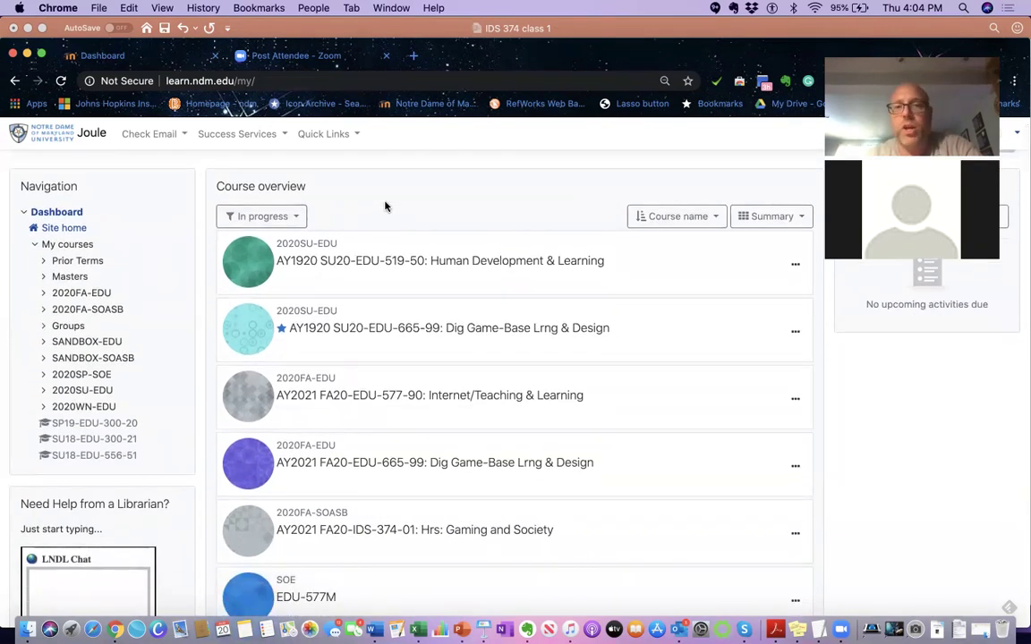
scroll(385, 206, "down", 2)
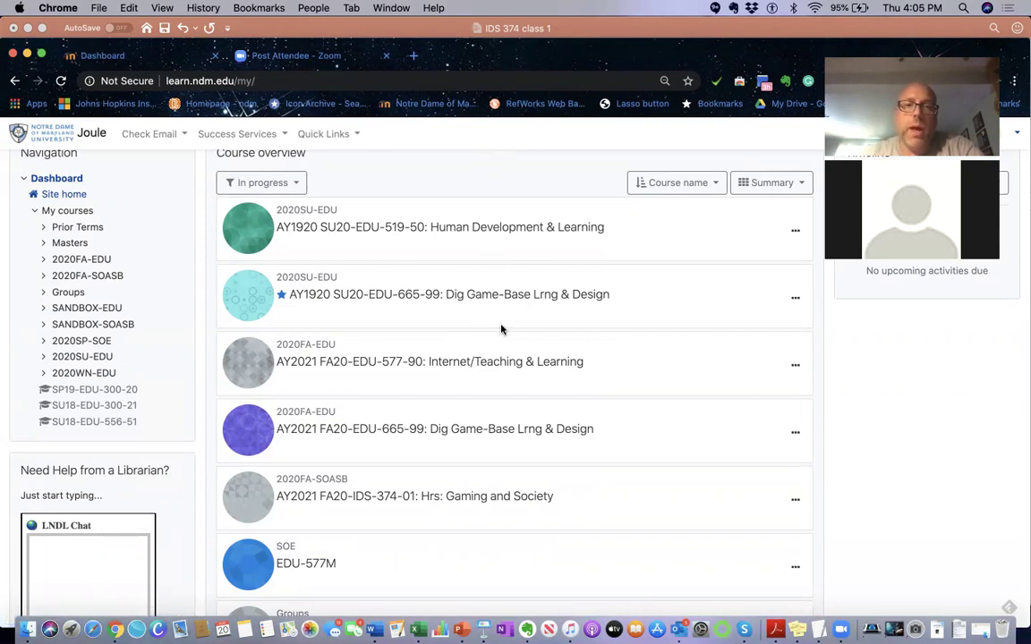
left_click(441, 363)
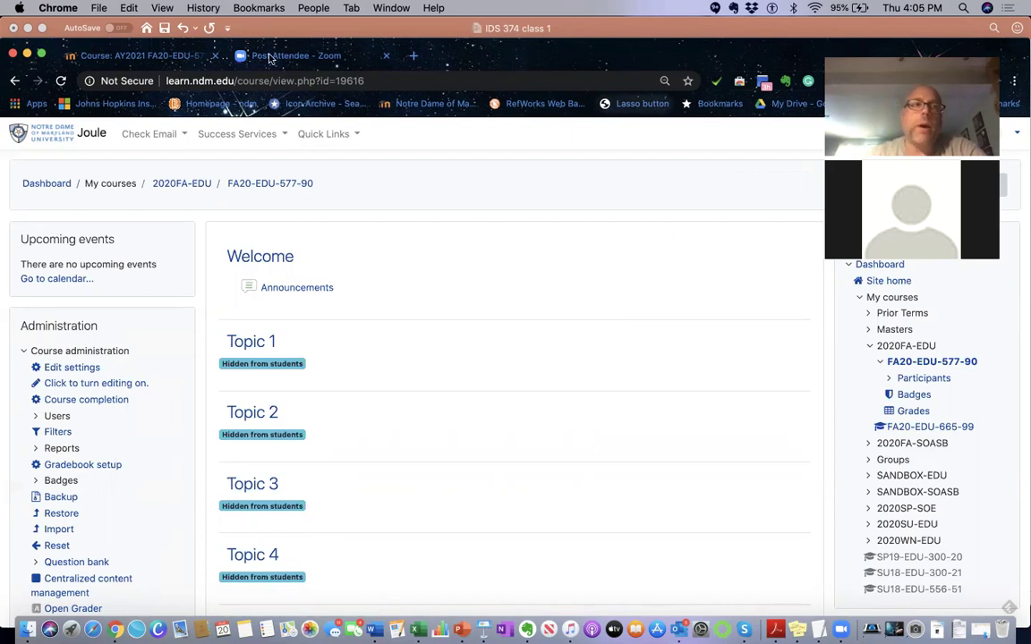
left_click_drag(185, 56, 0, 72)
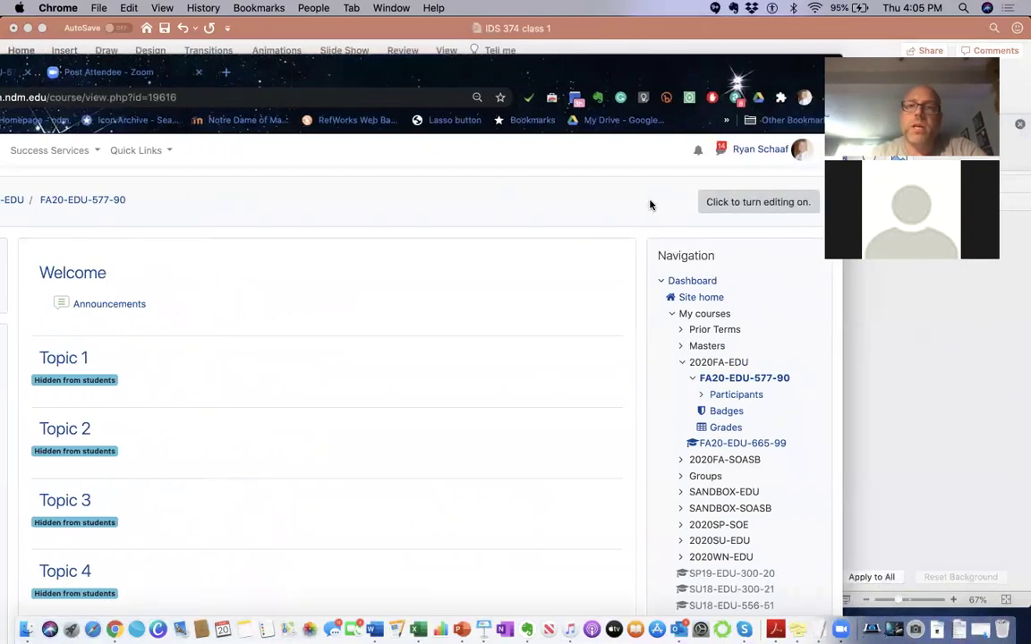
left_click(764, 206)
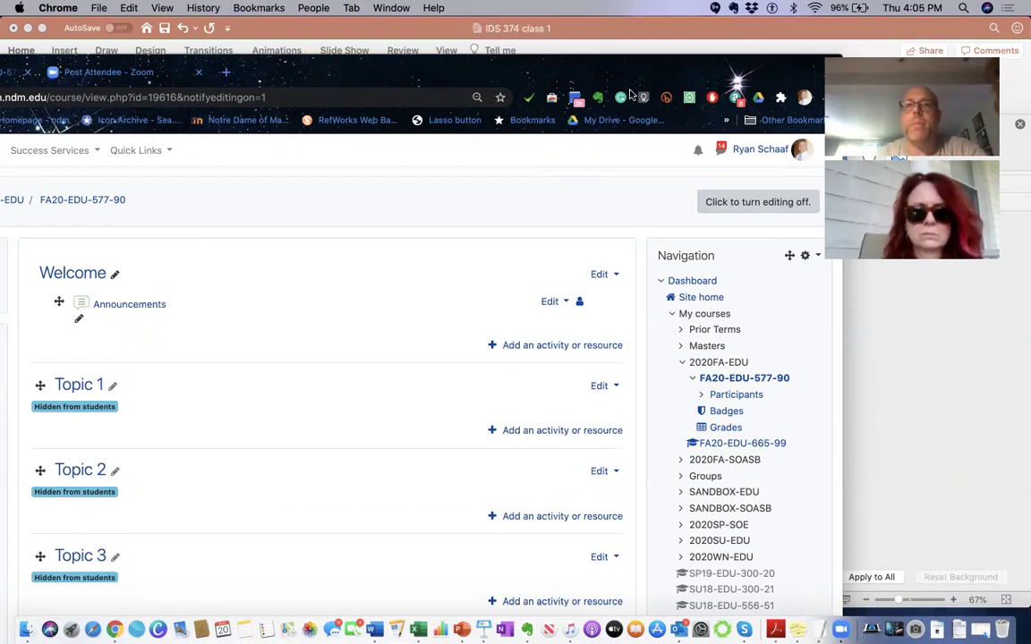
View the roles available for previewing the course and return to the course page without switching.
left_click(771, 155)
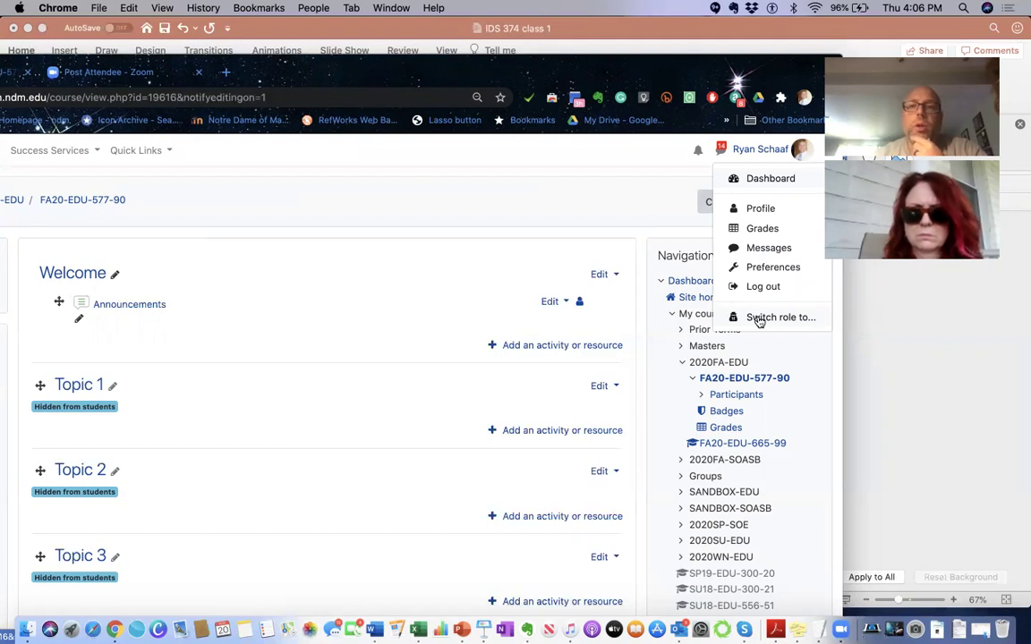
left_click(757, 318)
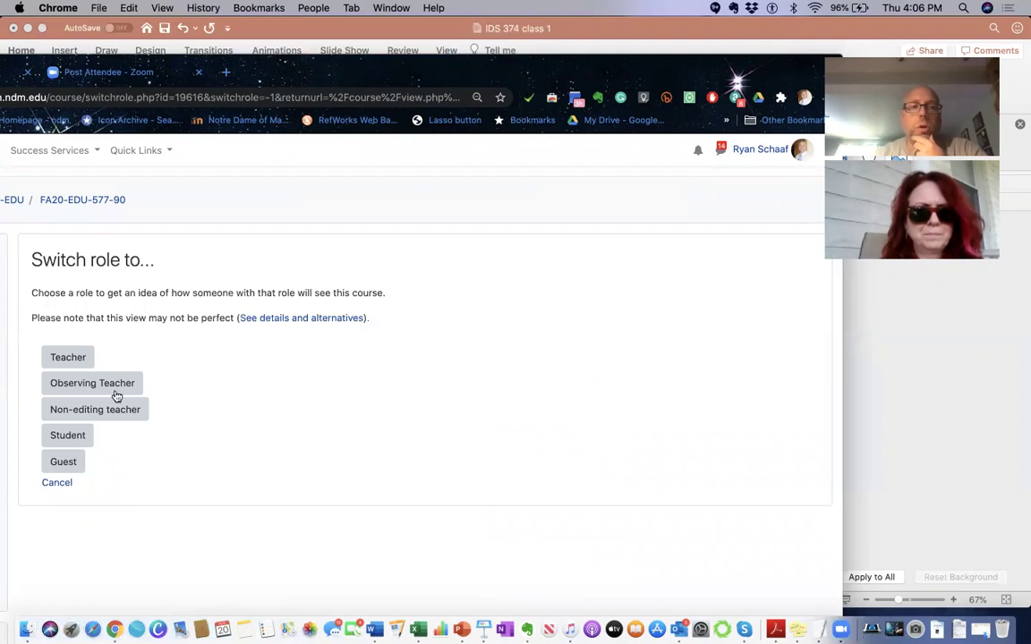
left_click(56, 483)
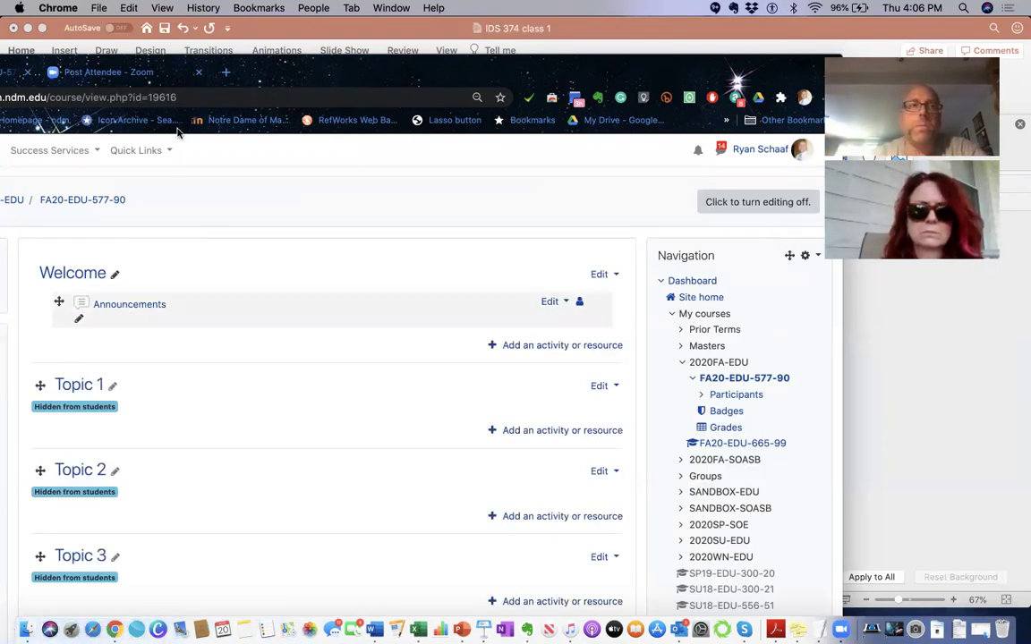
Make the hidden Topic 1 section visible to students.
left_click_drag(288, 64, 477, 63)
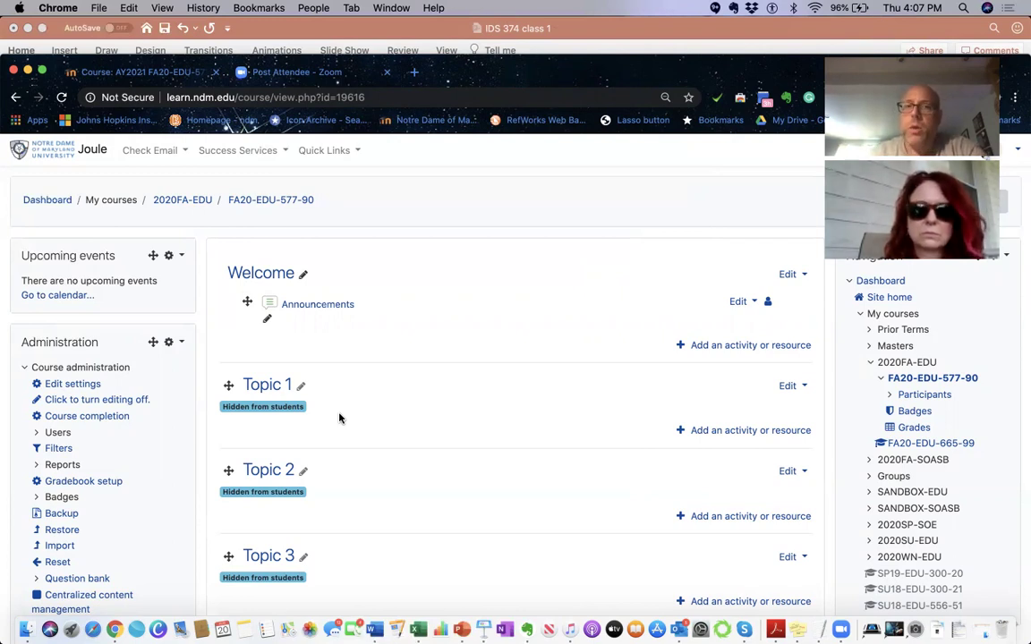
left_click(797, 392)
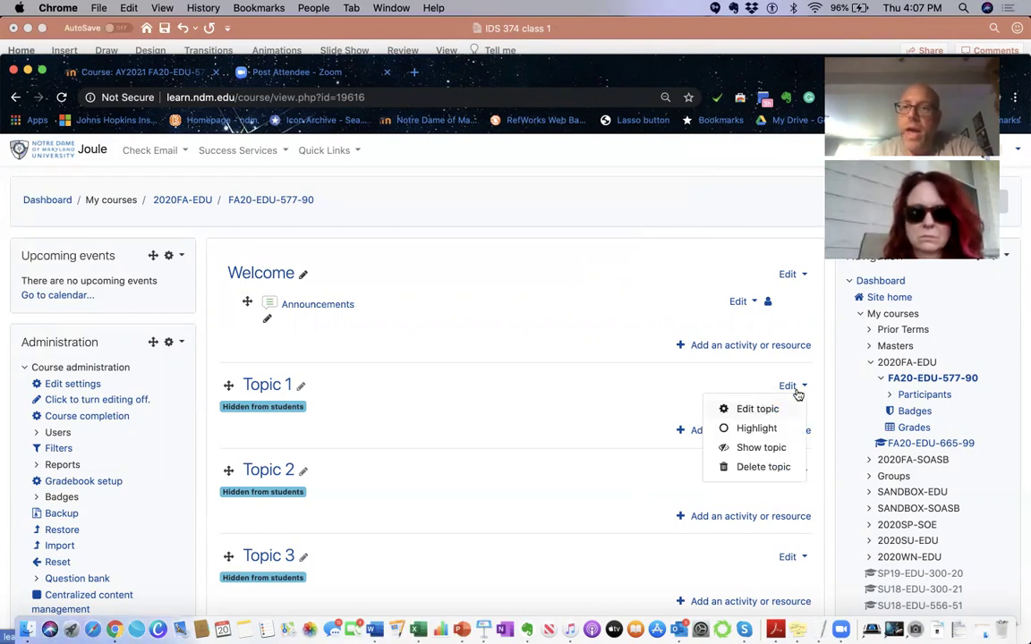
left_click(760, 447)
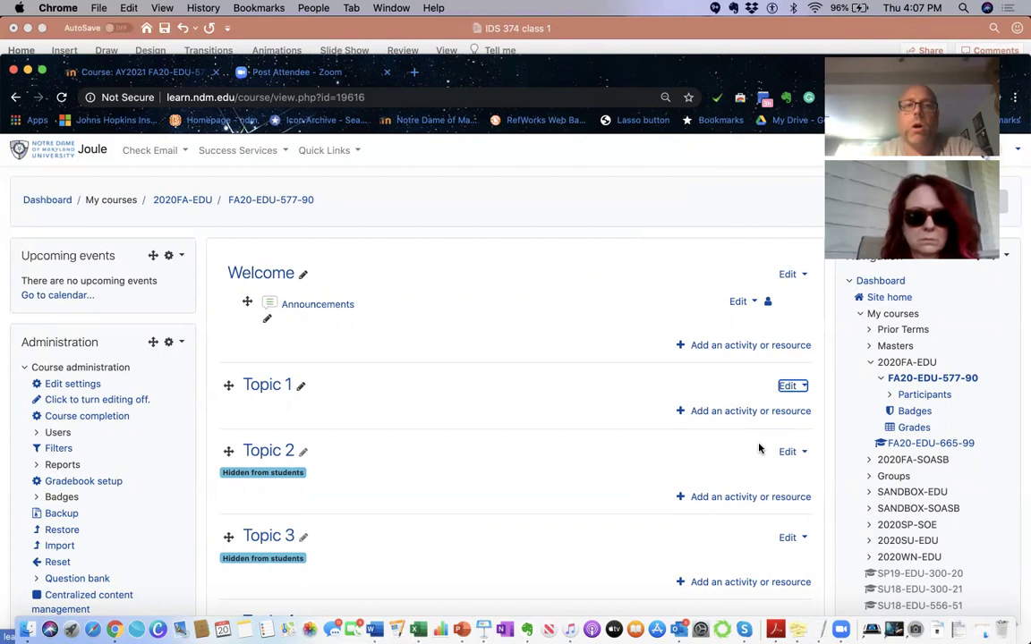
Rename the Topic 1 section to "Week #1".
scroll(759, 448, "down", 1)
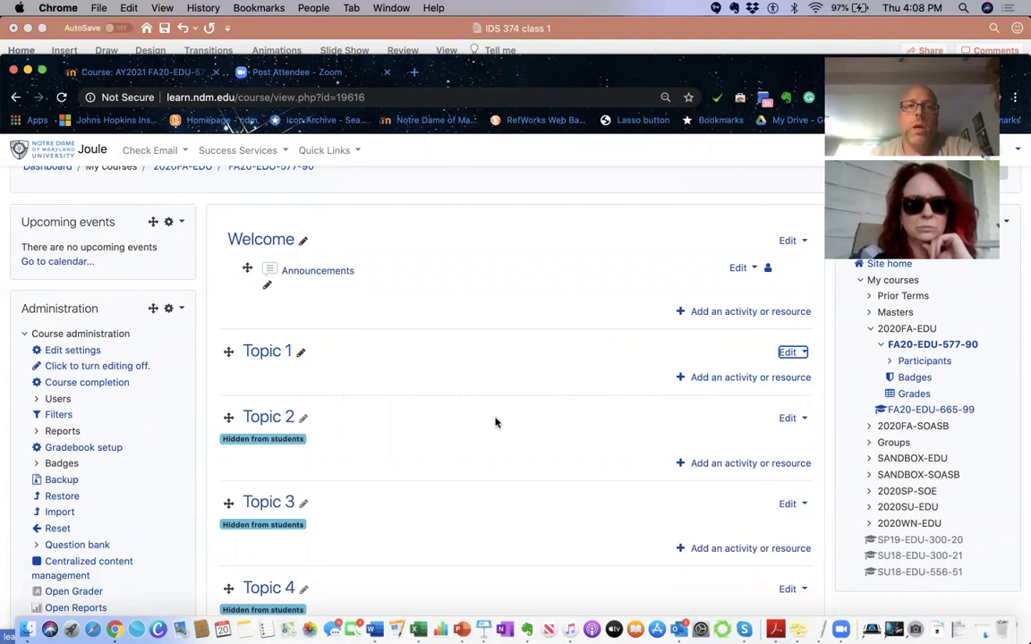
left_click(304, 356)
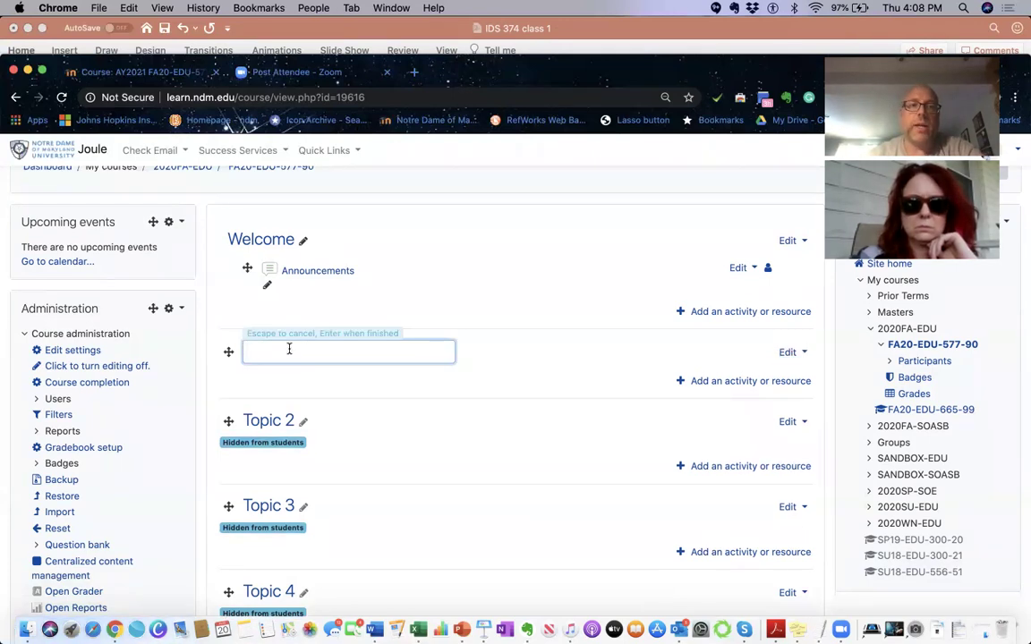
type("Week")
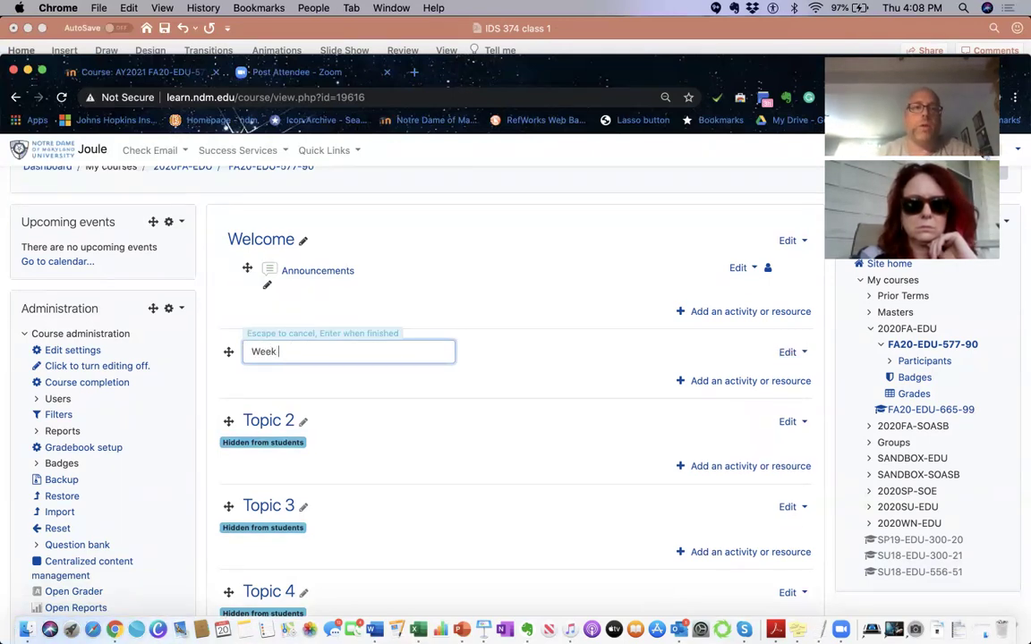
type(" #1")
key("Return")
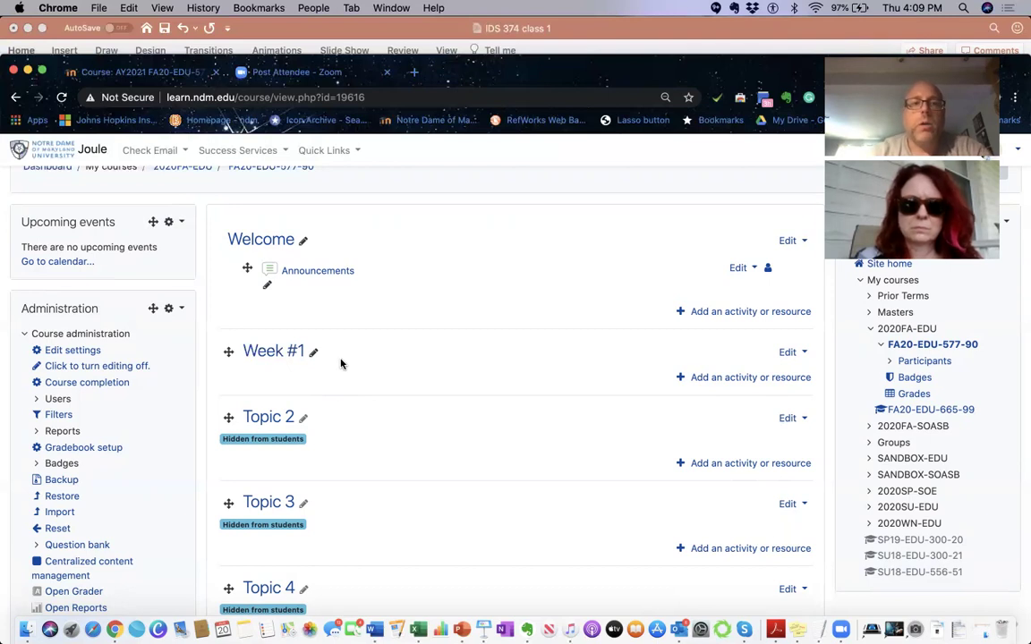
Upload Final_31514.pdf from the desktop into the course's Welcome section, with the presentation window minimized.
scroll(340, 362, "down", 1)
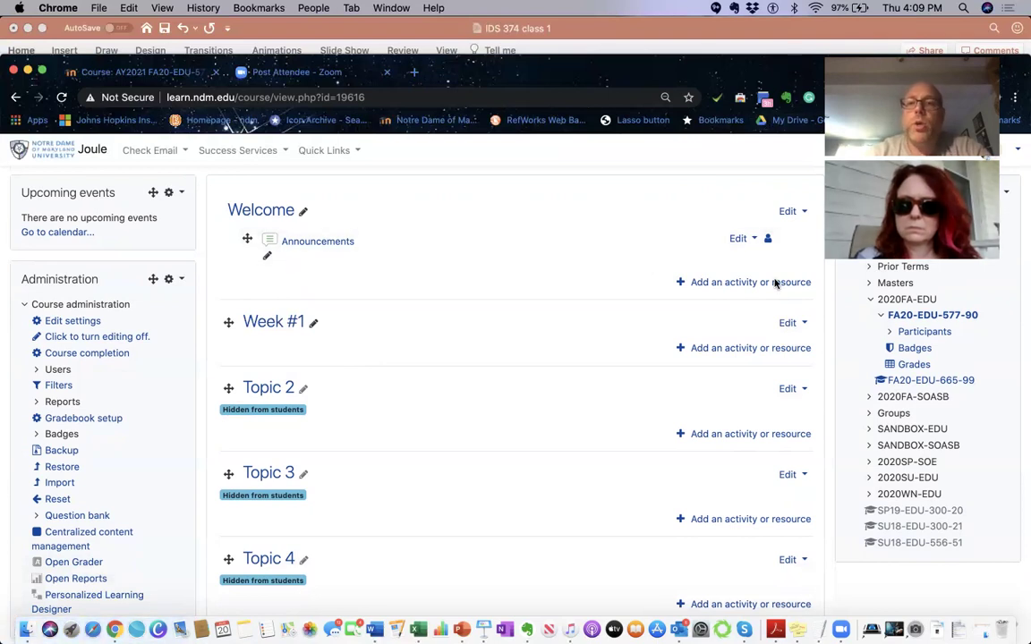
left_click_drag(787, 71, 522, 185)
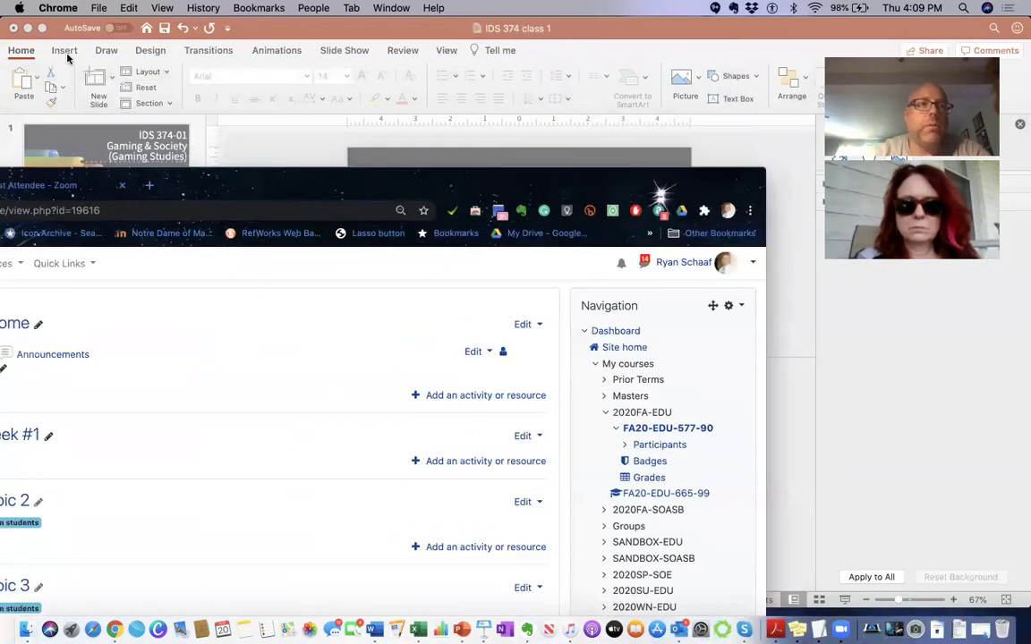
left_click(27, 29)
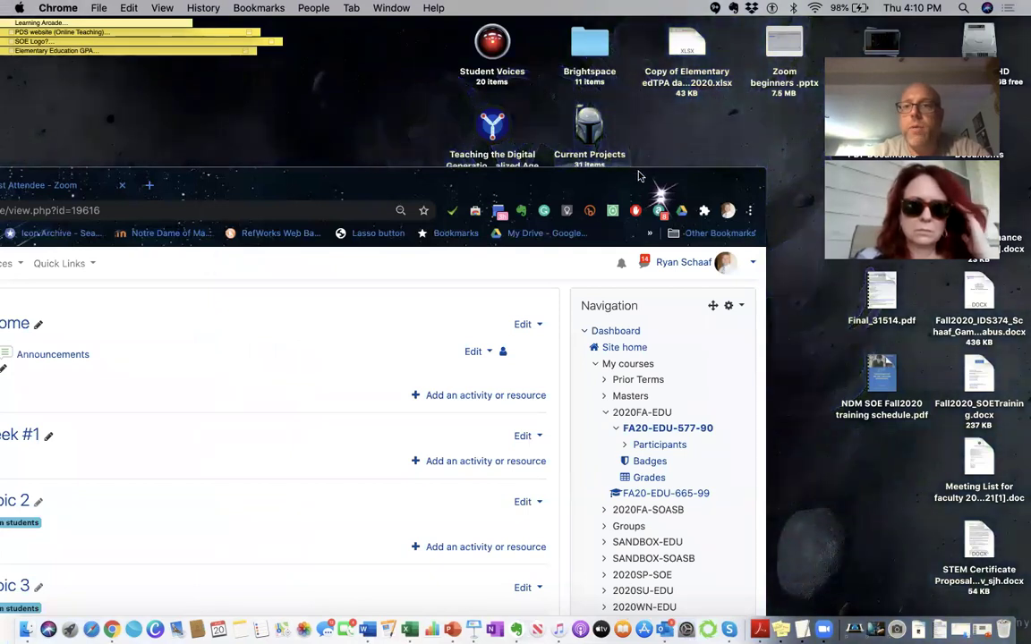
left_click_drag(638, 174, 639, 112)
left_click_drag(882, 295, 513, 314)
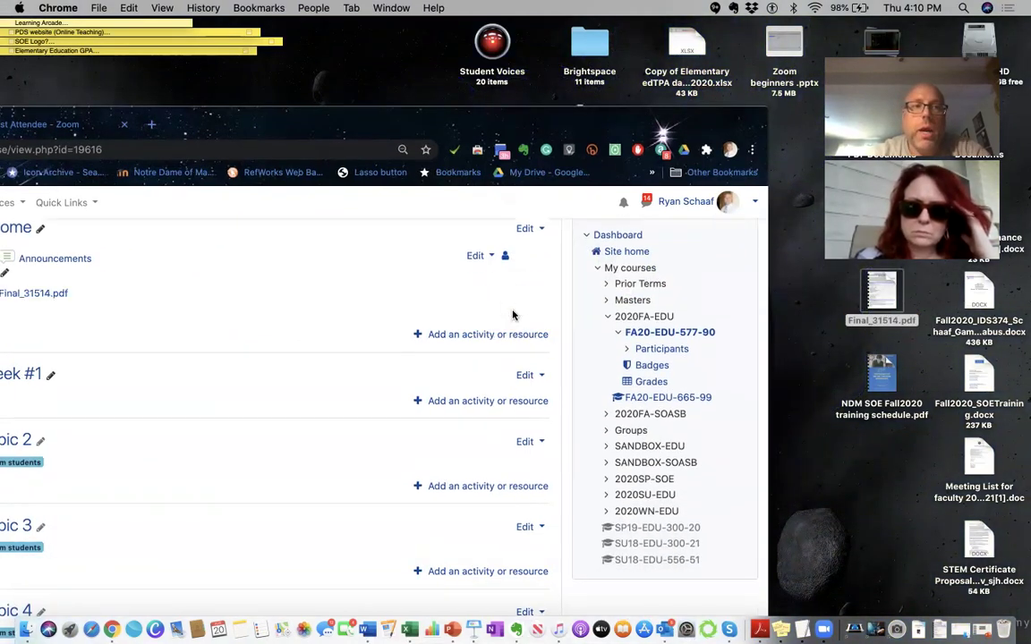
left_click_drag(410, 117, 653, 106)
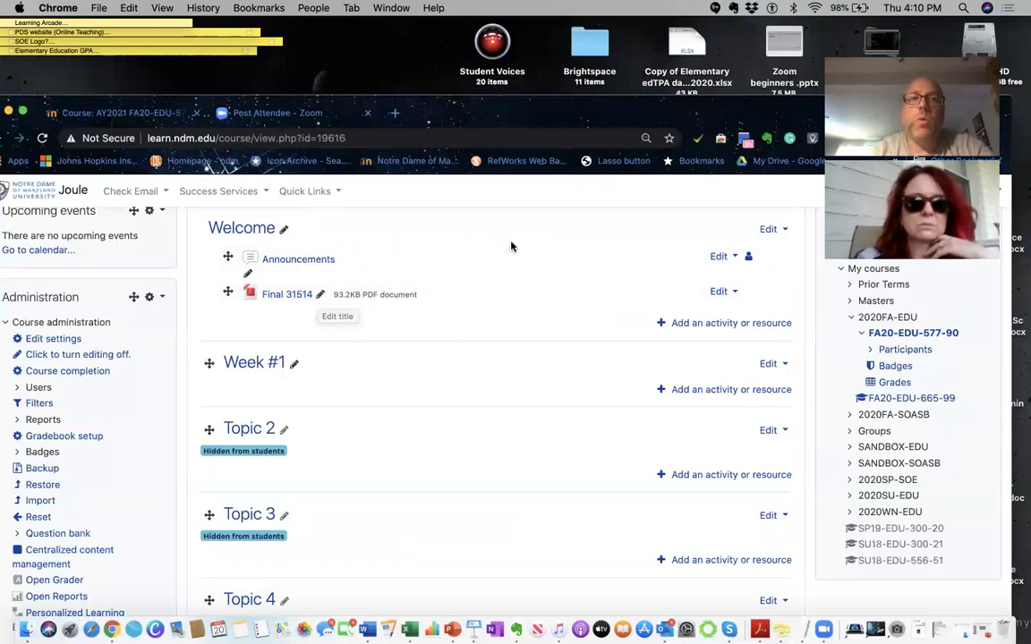
Hide the Final 31514 PDF in the Welcome section from students.
left_click(724, 291)
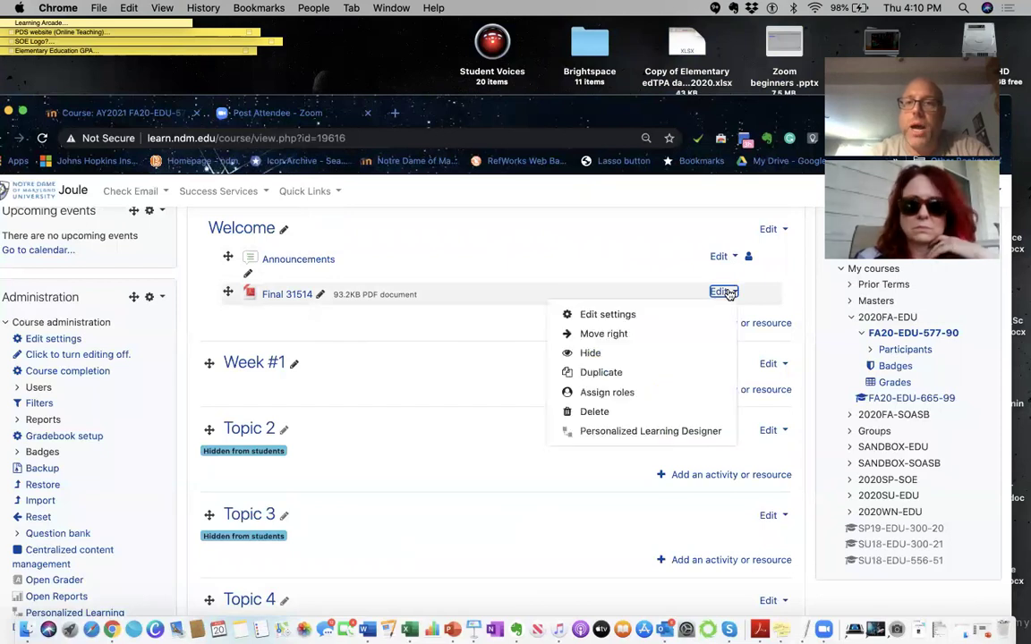
left_click(619, 354)
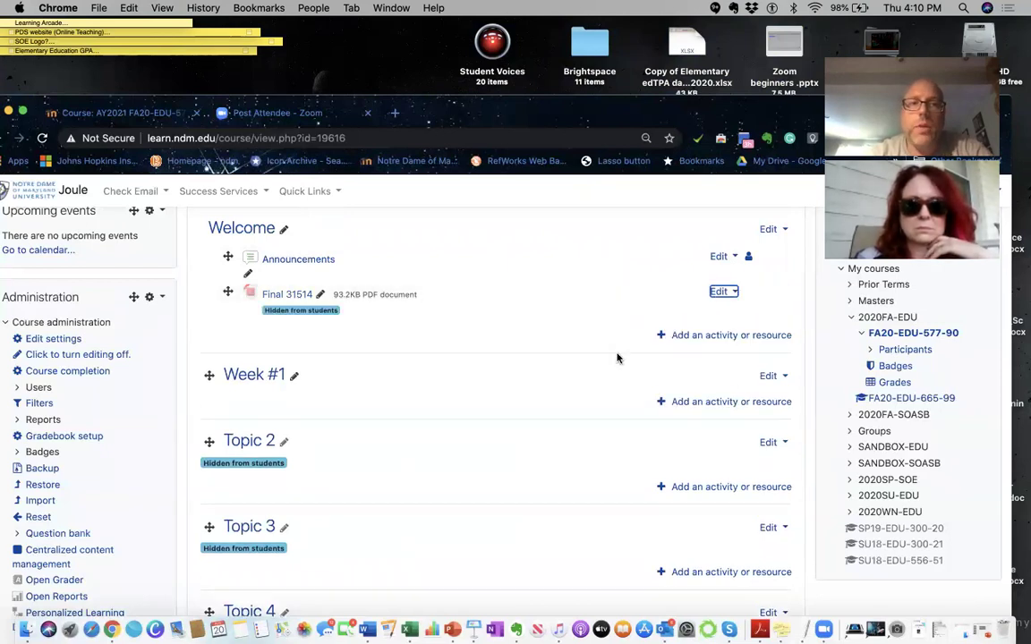
left_click(722, 292)
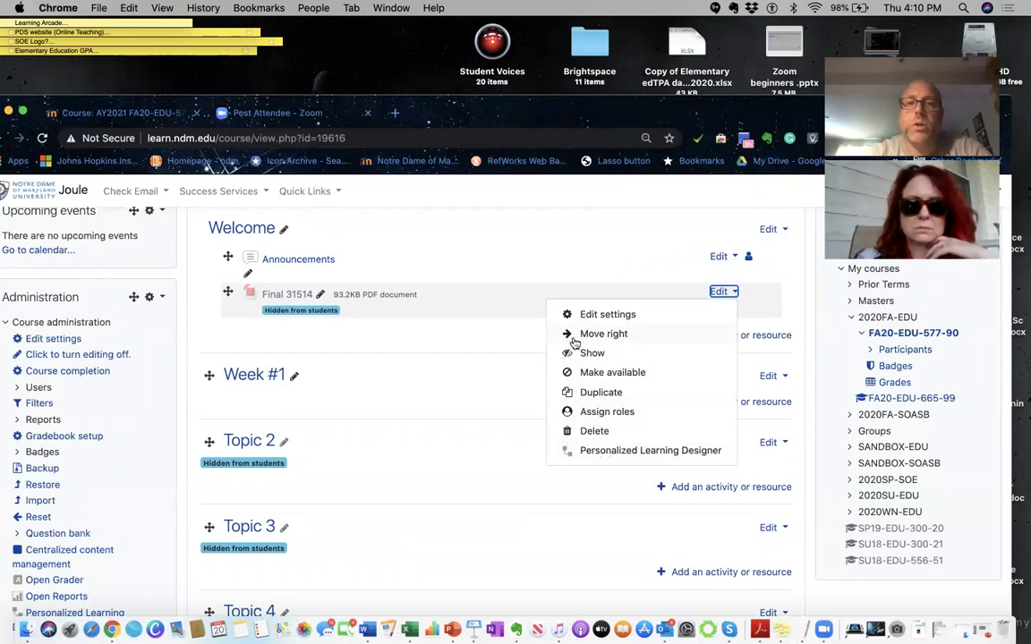
left_click(400, 331)
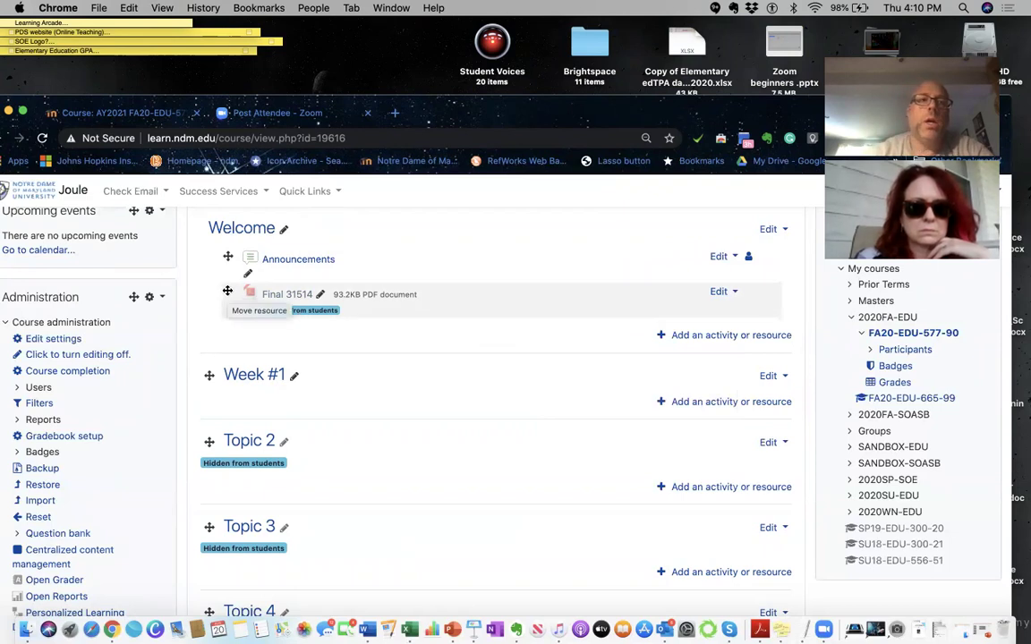
Move the Final 31514 PDF above Announcements in the Welcome section and return it below.
left_click_drag(228, 290, 208, 238)
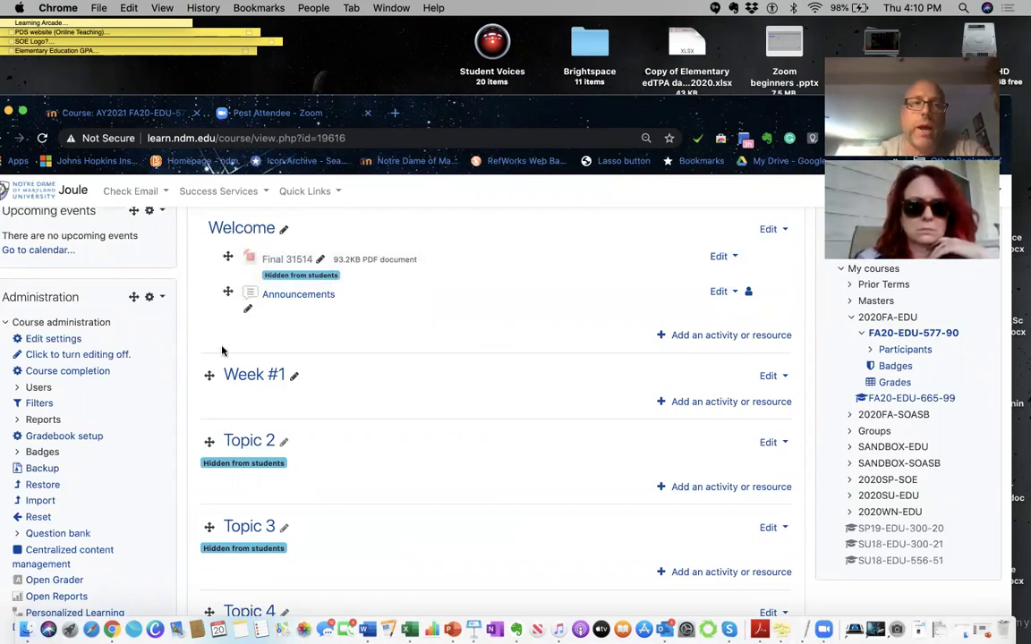
left_click_drag(227, 257, 229, 292)
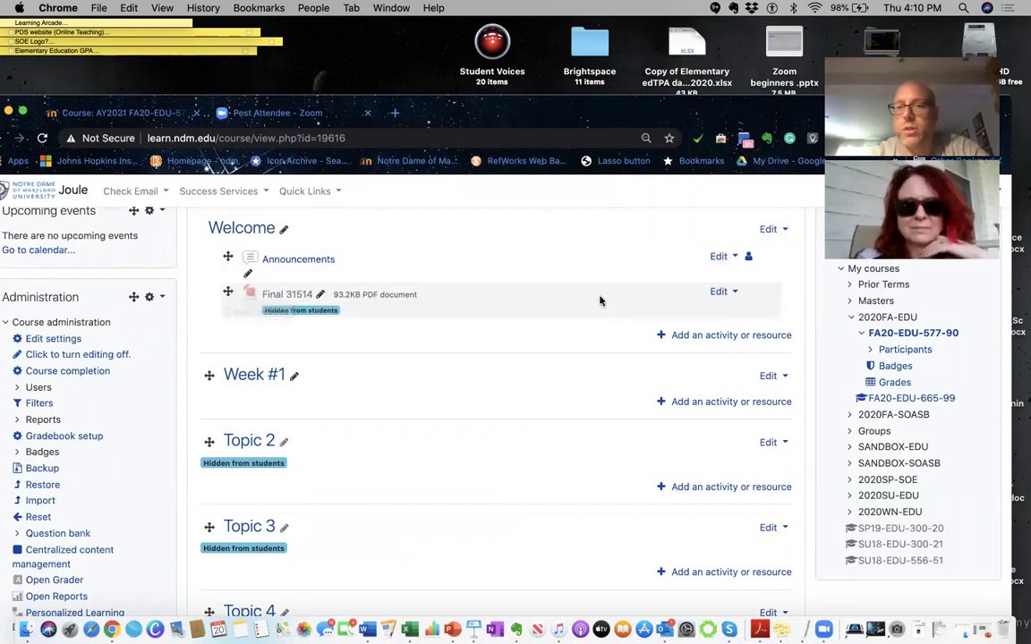
Add a new Assignment activity to the Welcome section.
scroll(662, 344, "up", 1)
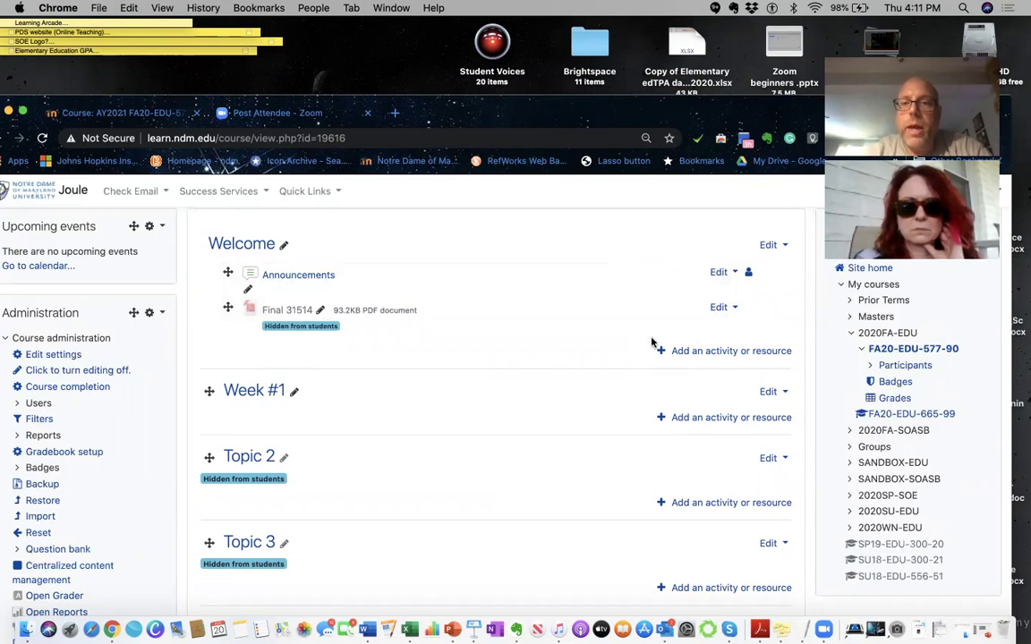
left_click(739, 352)
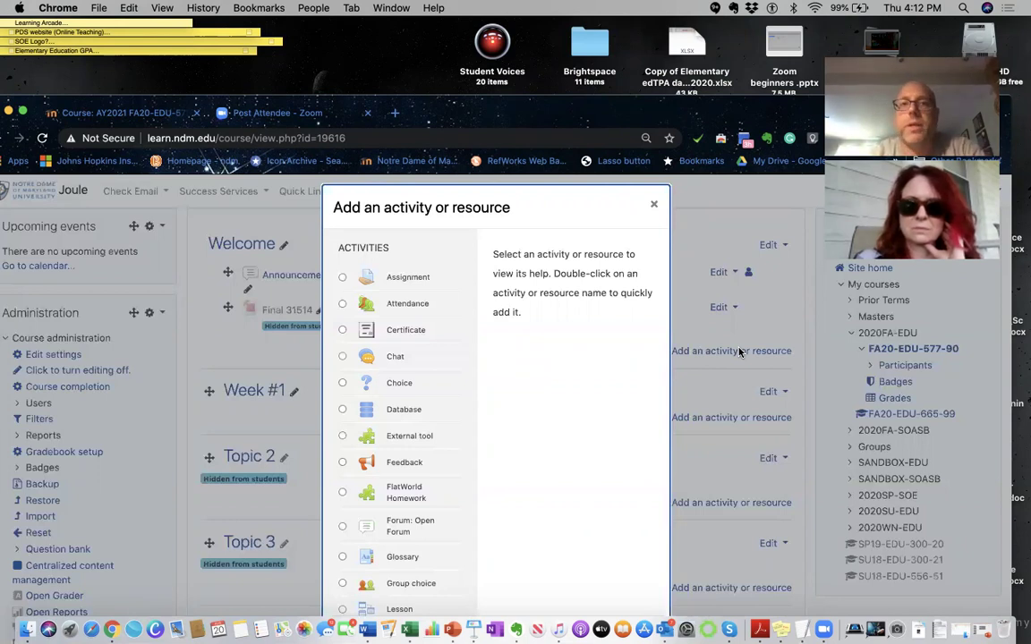
left_click(343, 279)
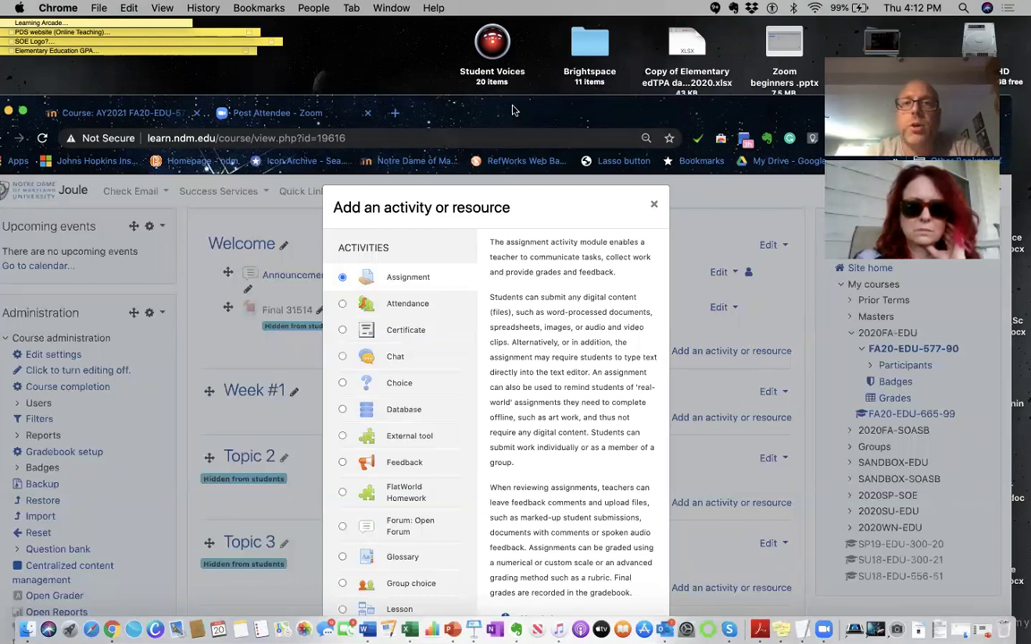
left_click_drag(512, 97, 508, 40)
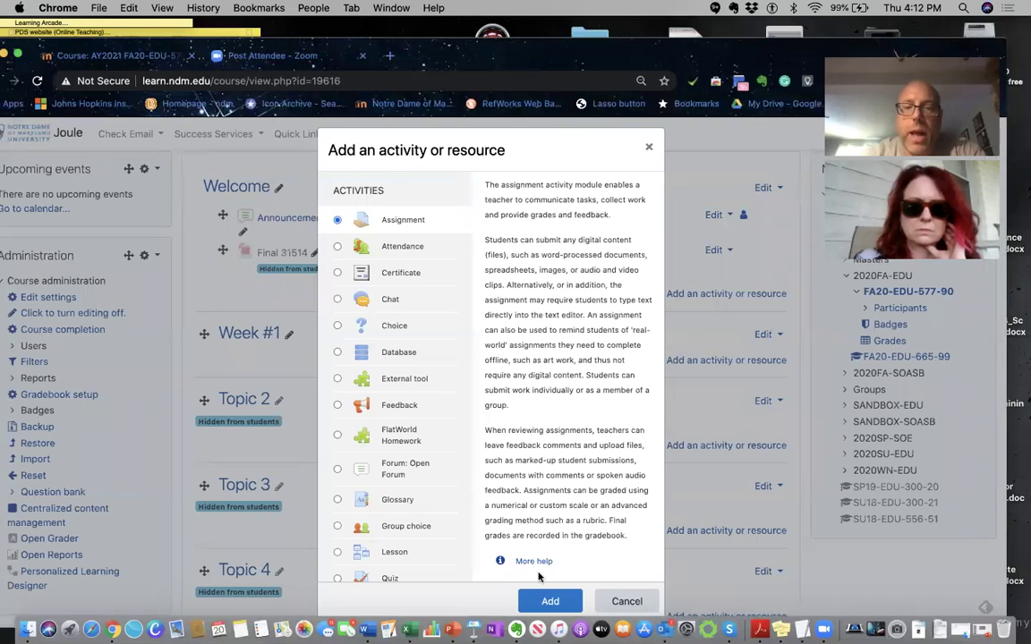
left_click(537, 601)
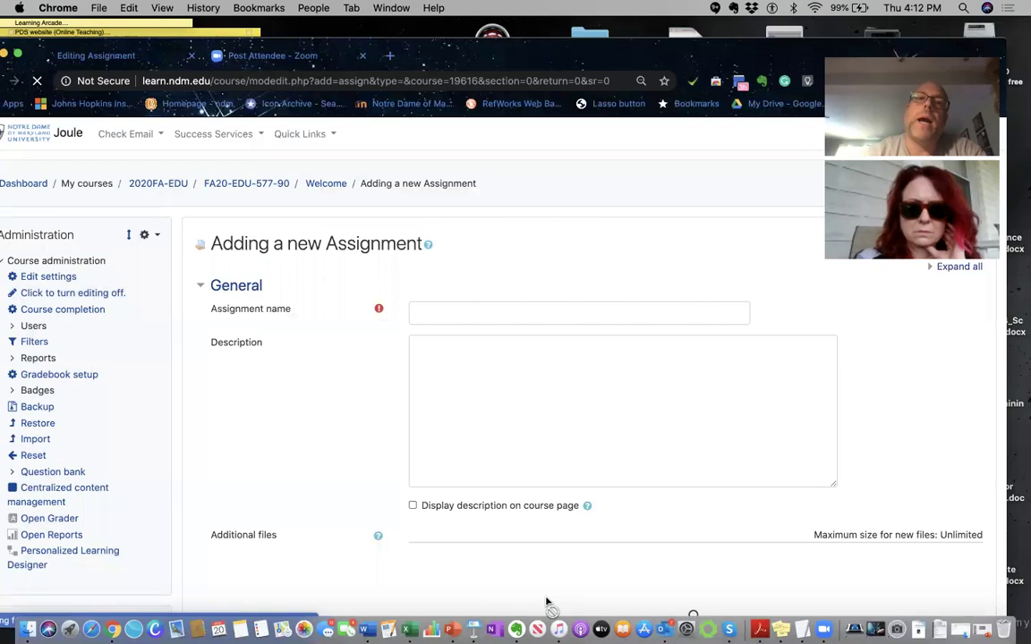
Name the new assignment "Assignment #1: Getting to Know You".
left_click(447, 315)
type("Assign")
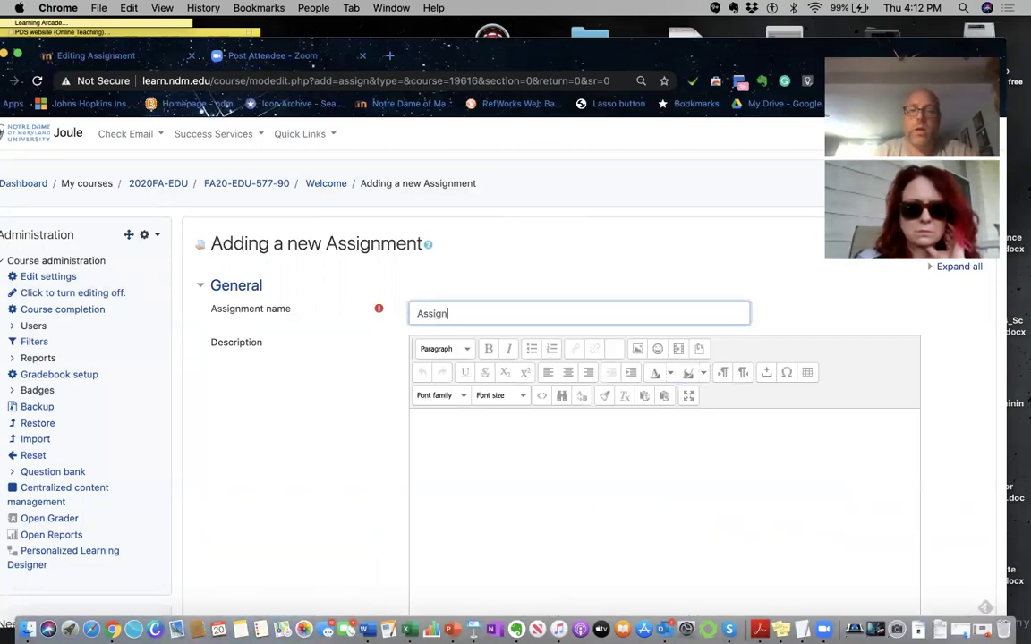
type("ment #1")
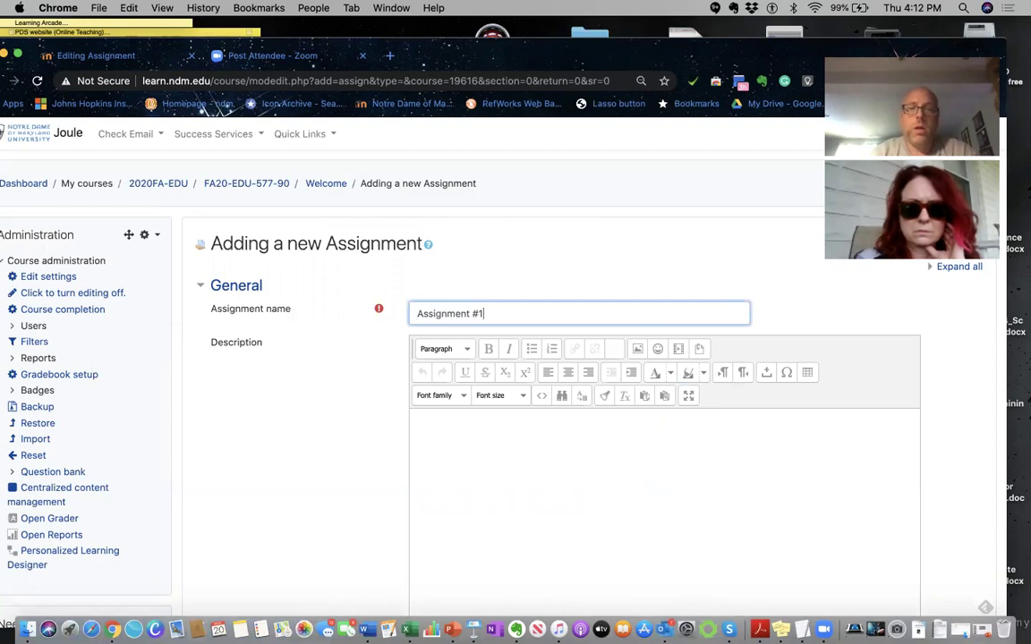
type(": Get")
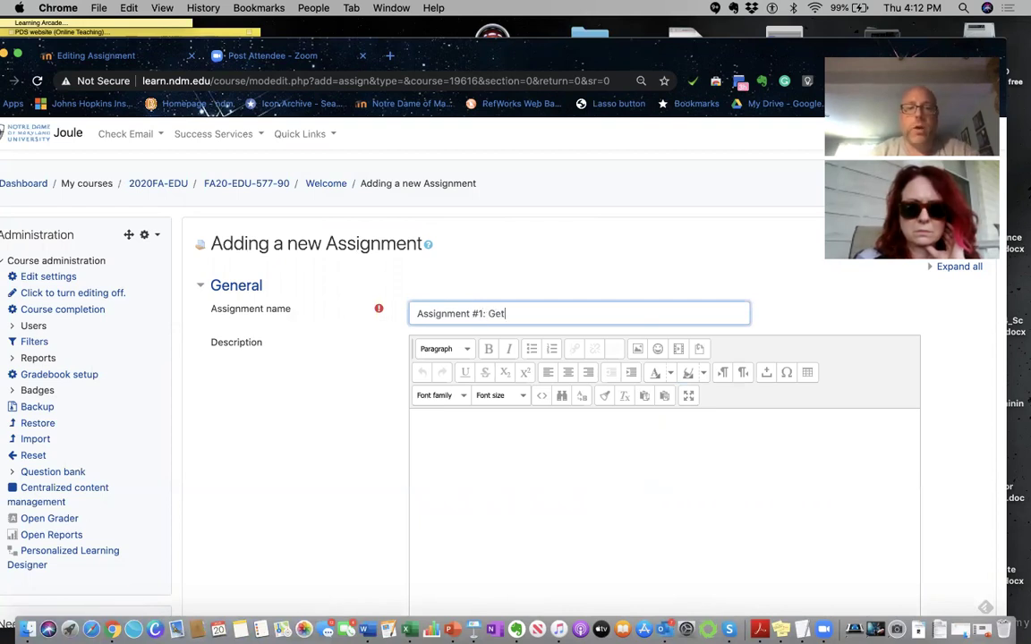
type("ting to Know You")
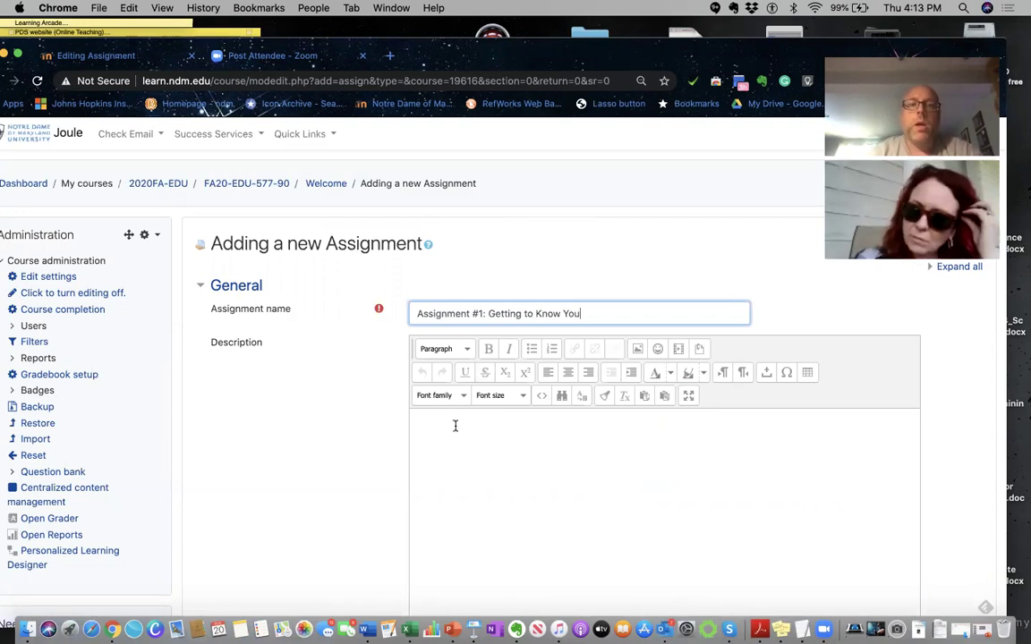
Enter "This is a pwhdf[woihf" as the assignment description and enable displaying the description on the course page.
scroll(454, 424, "down", 3)
scroll(455, 426, "down", 2)
scroll(454, 424, "up", 2)
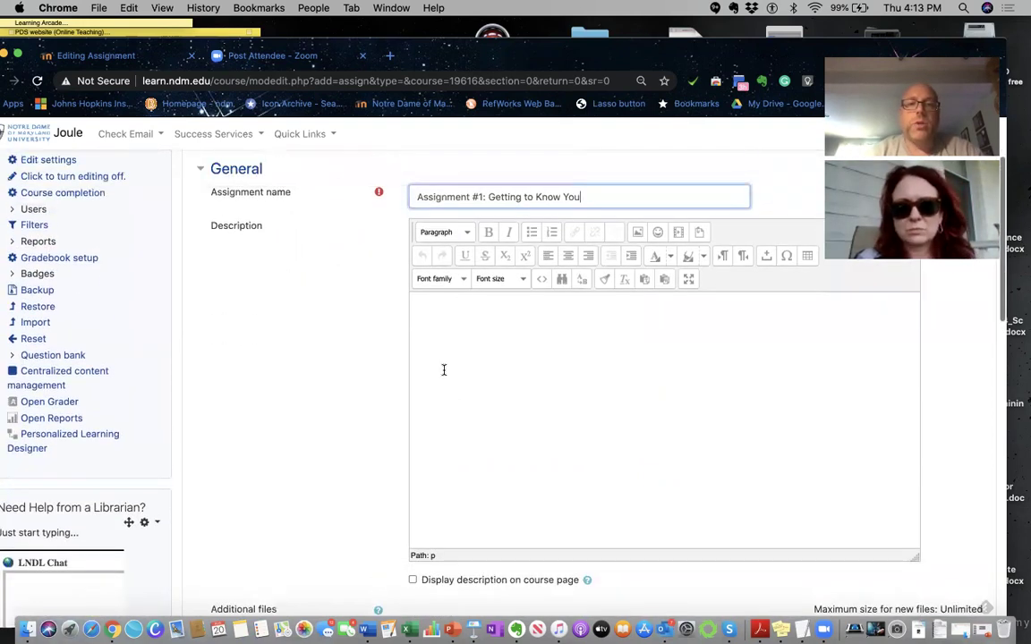
left_click(440, 325)
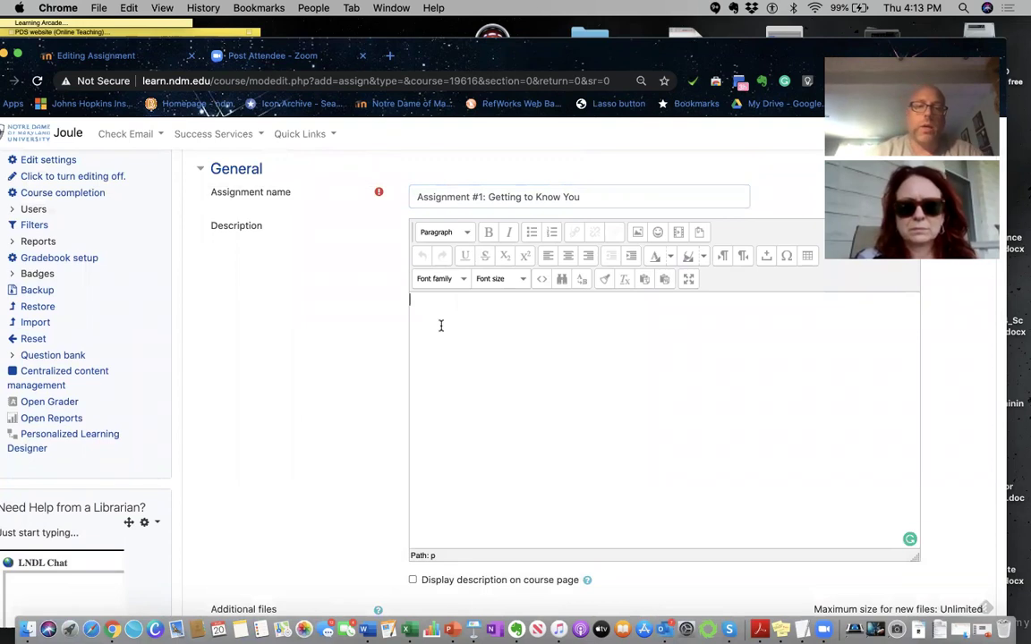
type("This is a pwhdf[woihf")
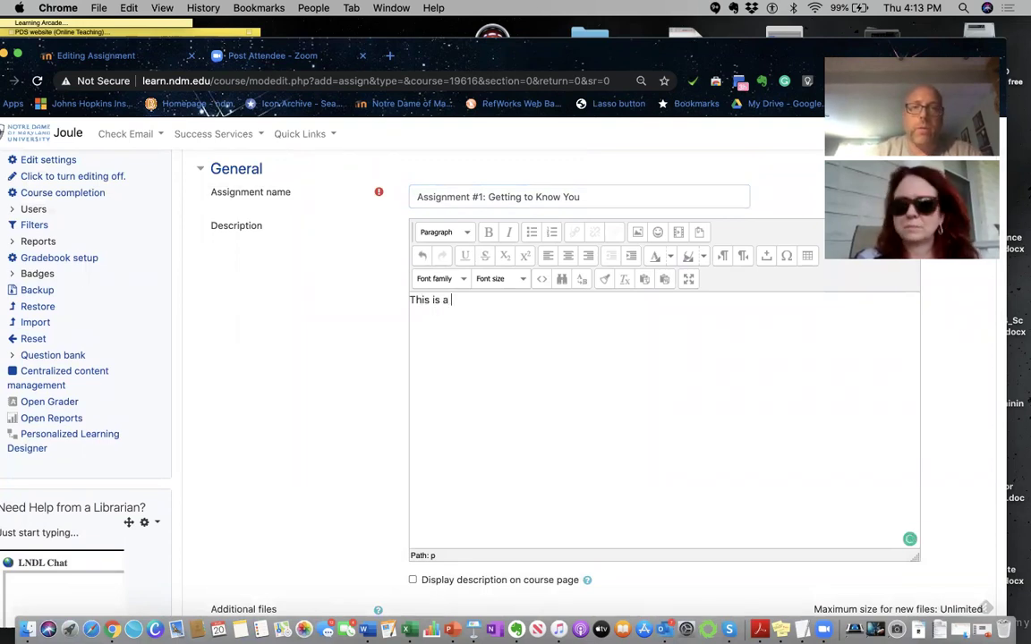
scroll(429, 428, "down", 1)
scroll(430, 427, "down", 2)
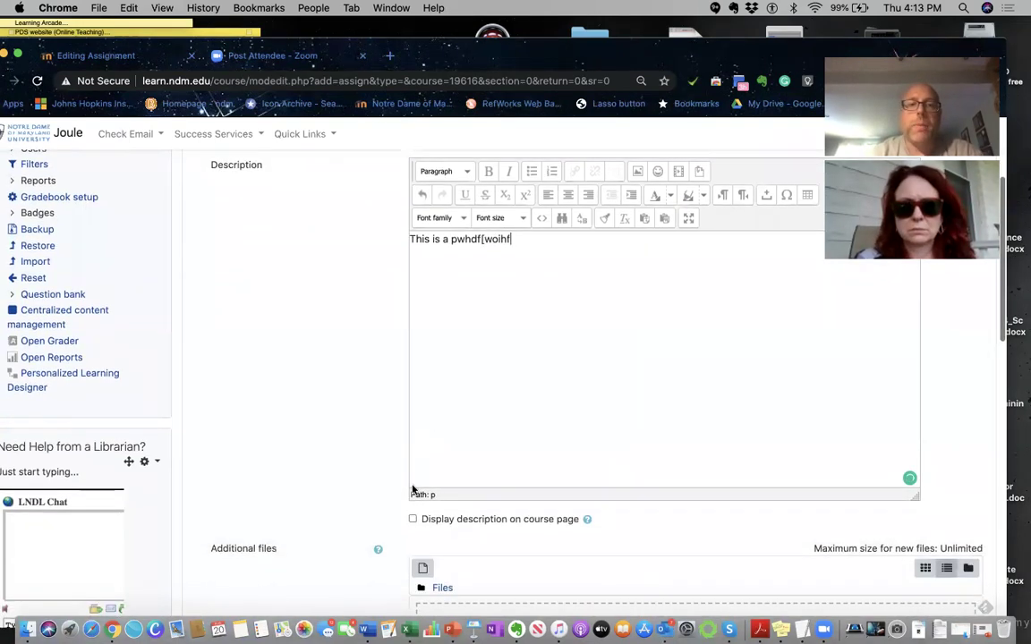
left_click(413, 520)
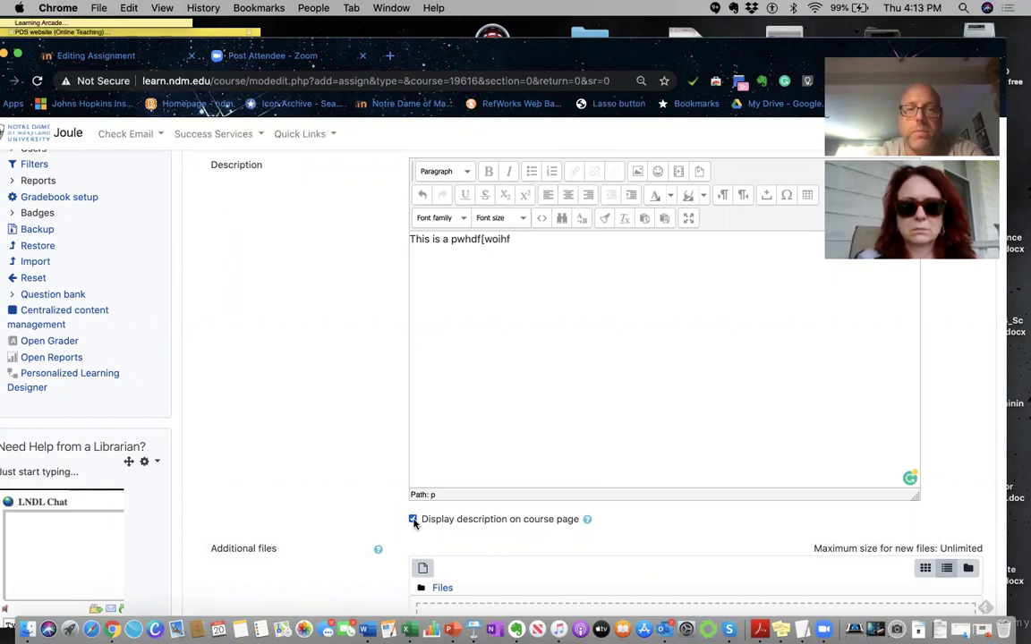
Disable the assignment's Allow submissions from, Due date and Remind me to grade by dates under Availability.
scroll(414, 524, "down", 5)
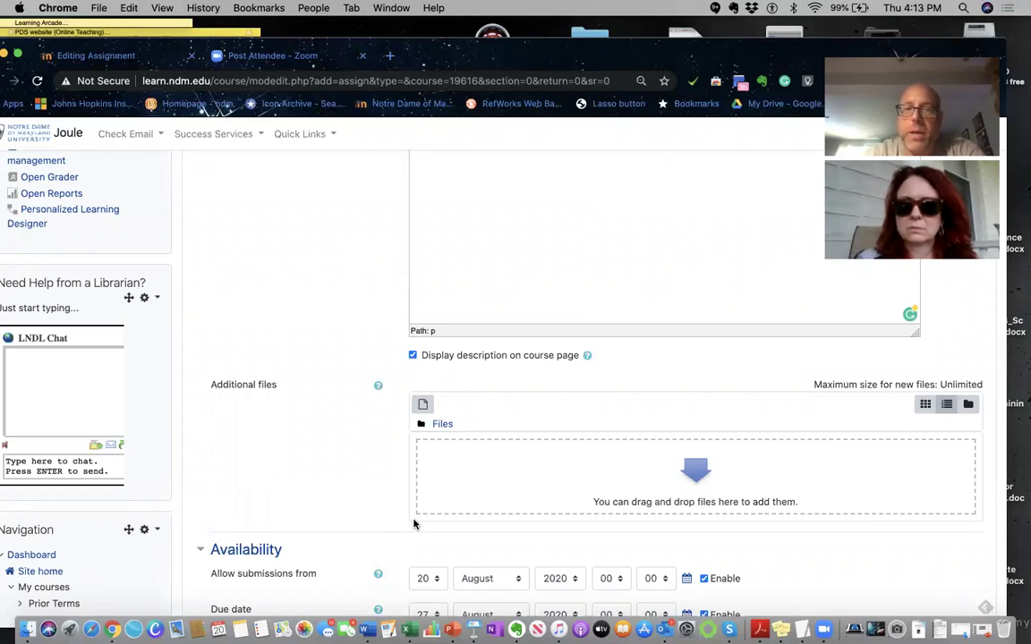
scroll(413, 525, "down", 5)
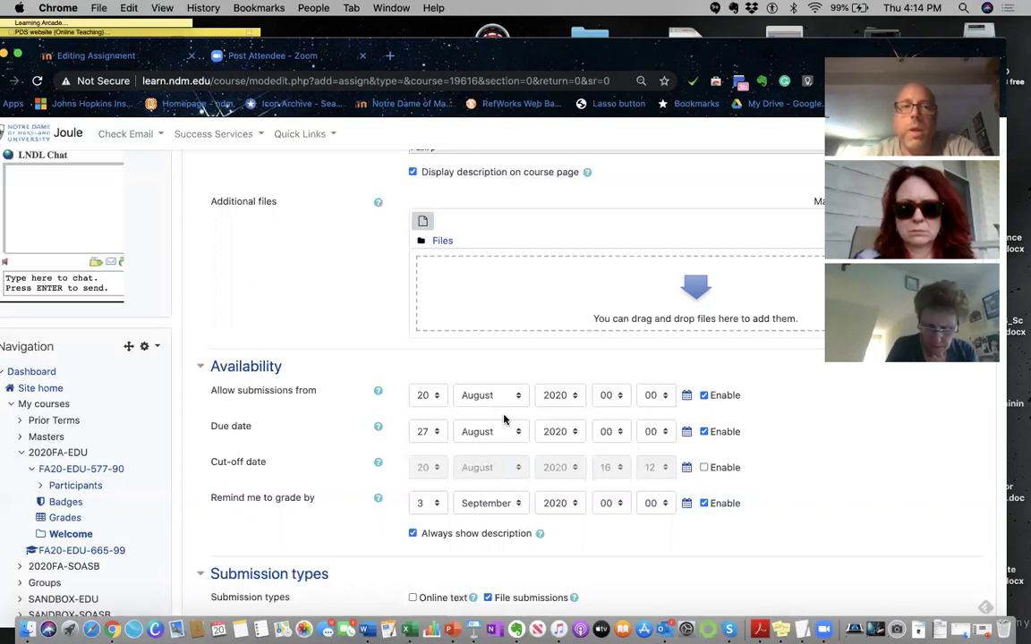
left_click(435, 432)
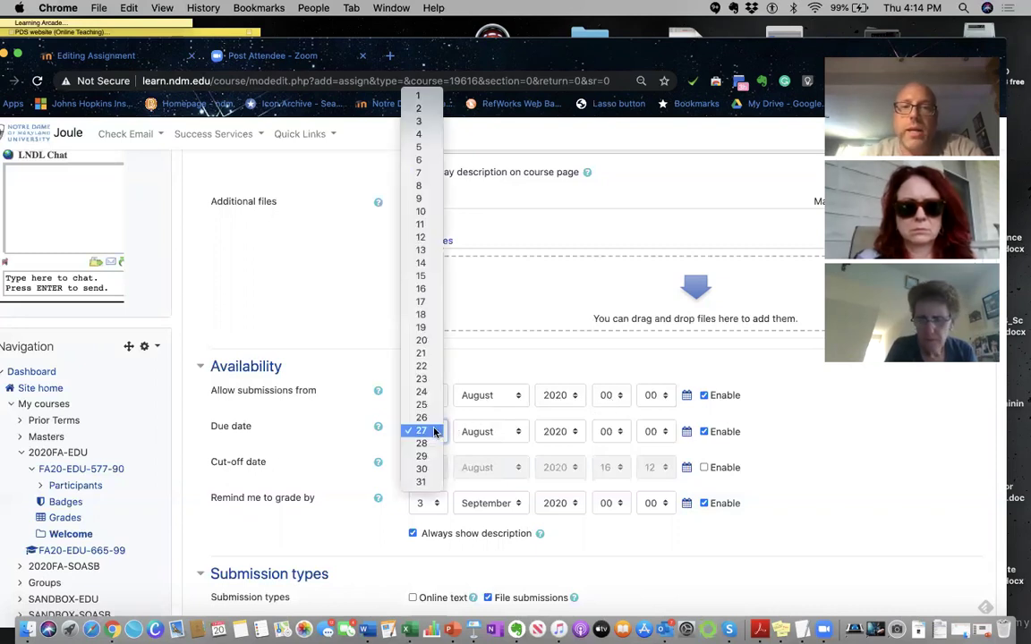
left_click(435, 432)
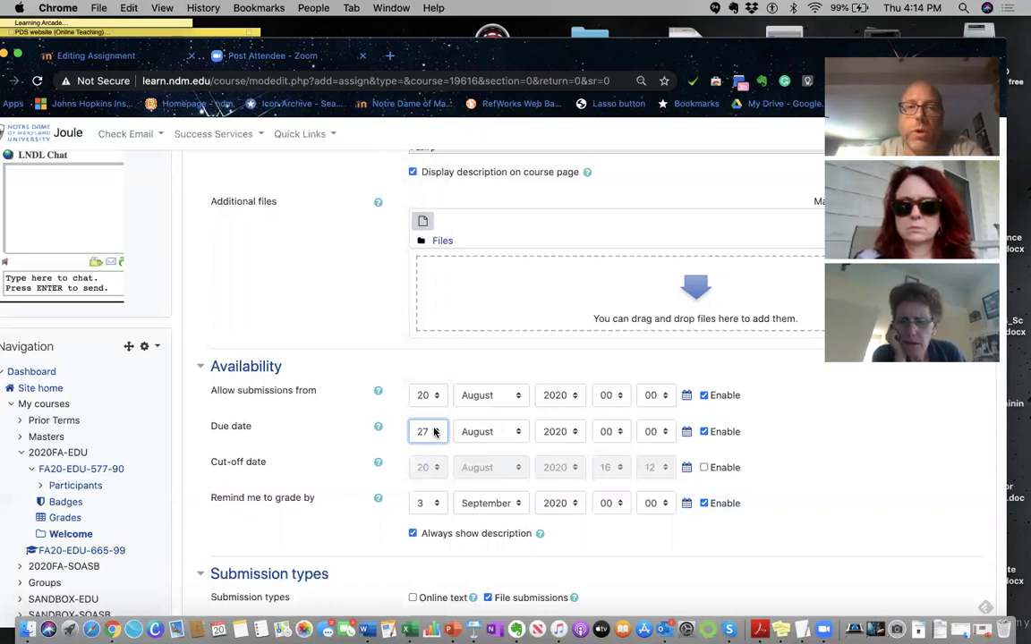
left_click(703, 395)
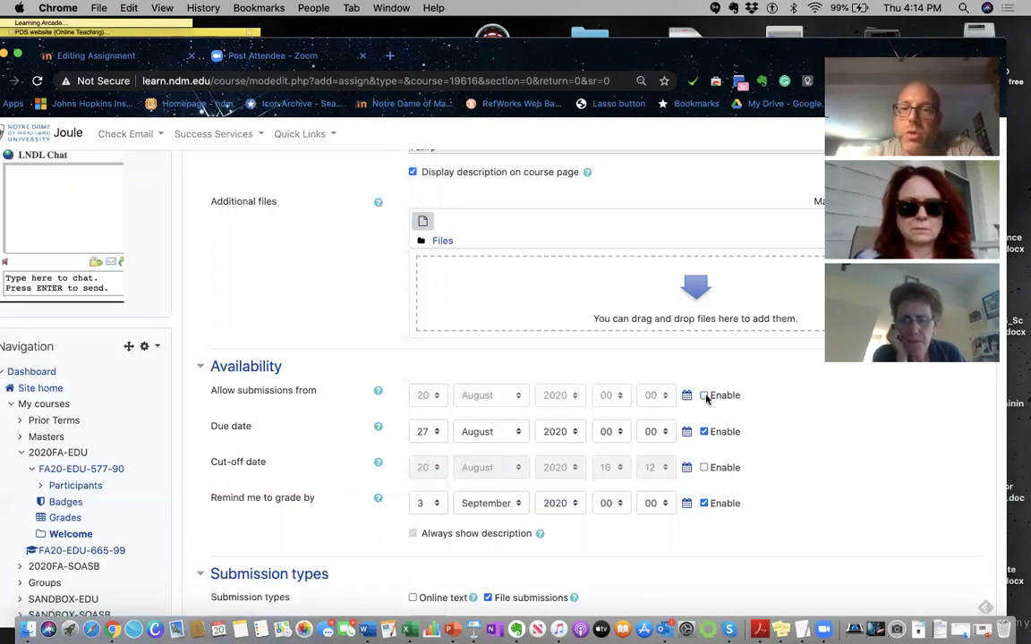
left_click(703, 433)
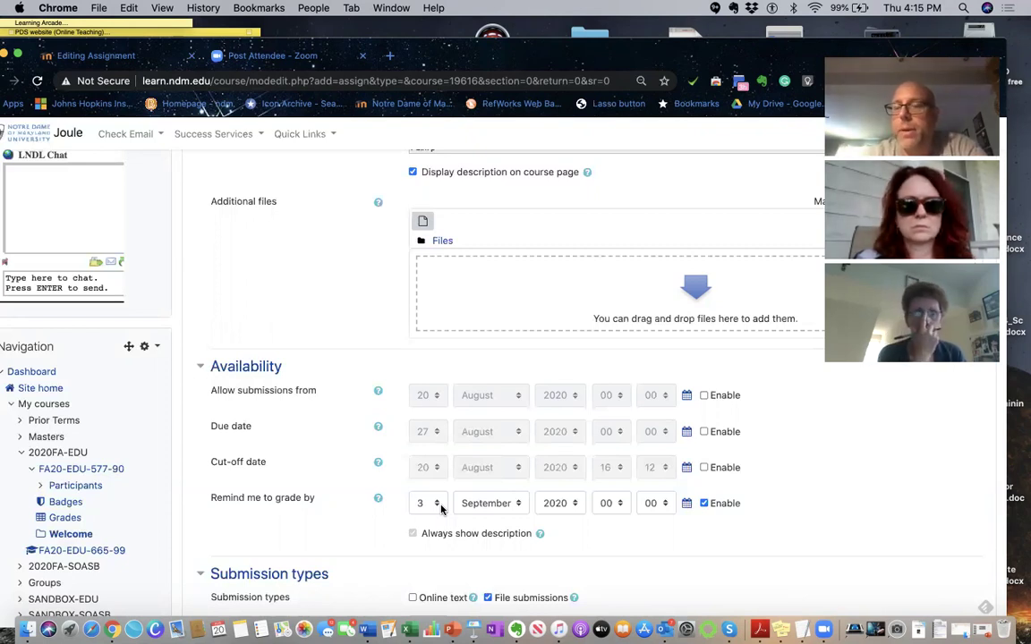
left_click(703, 504)
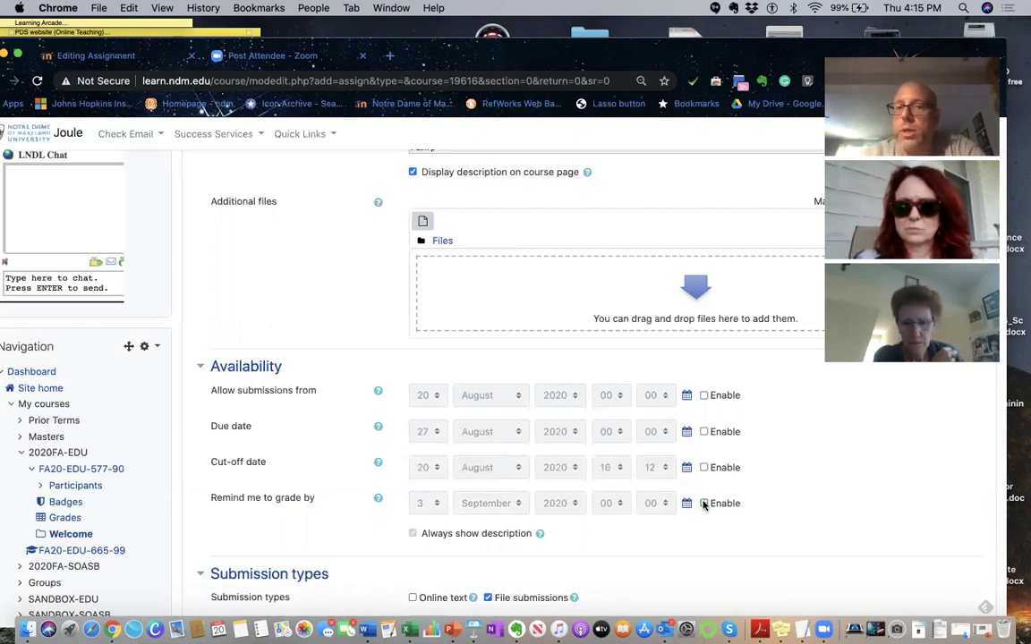
Examine the assignment's Submission types options and expand the Feedback types, Submission settings and Grade sections to review them.
scroll(703, 504, "down", 5)
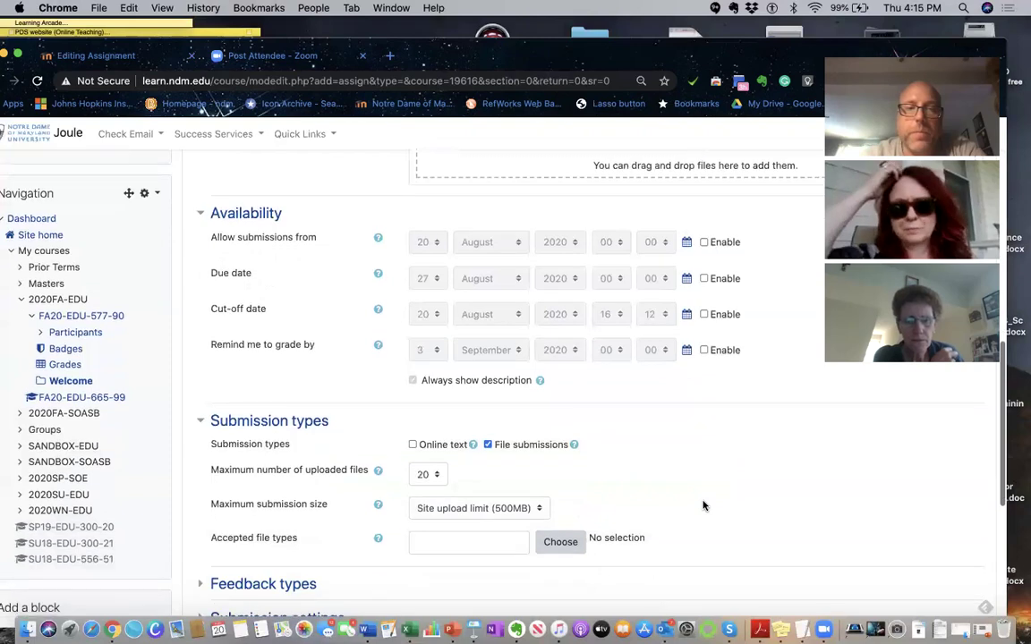
scroll(703, 506, "down", 3)
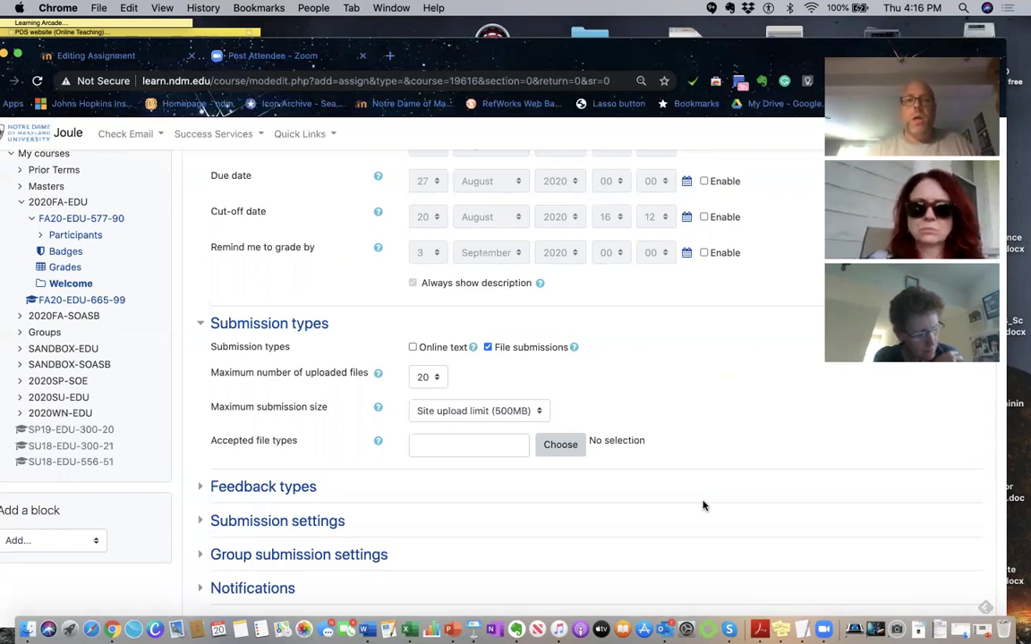
scroll(702, 504, "down", 2)
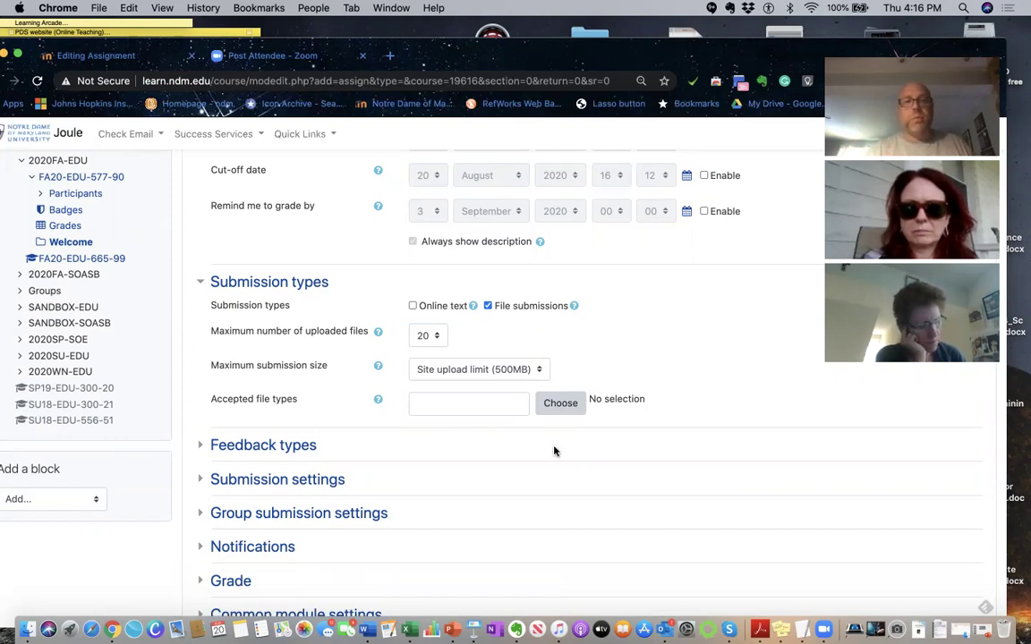
scroll(554, 451, "down", 3)
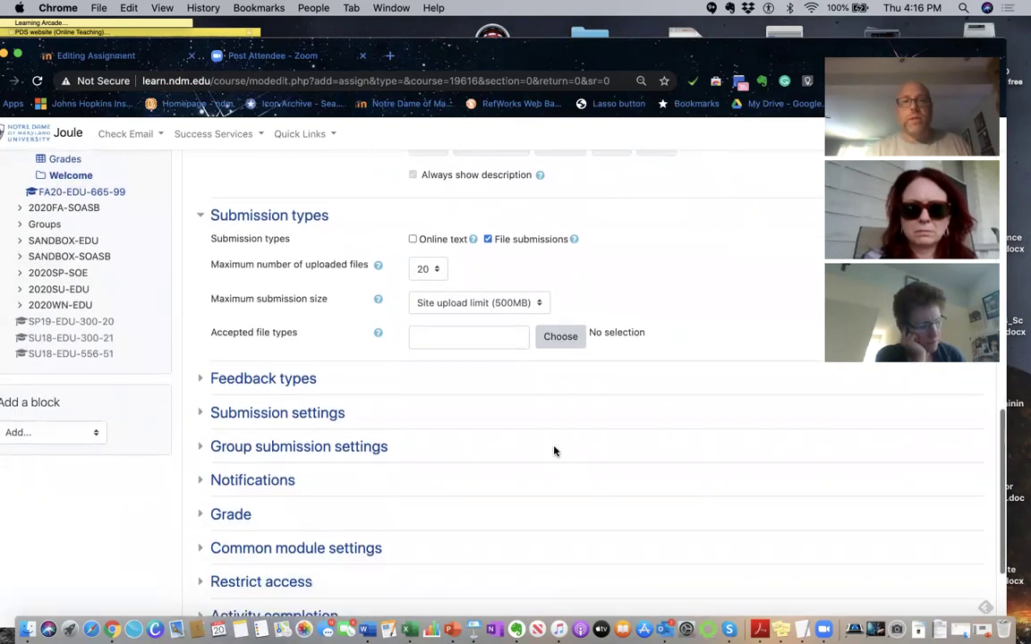
scroll(554, 451, "down", 2)
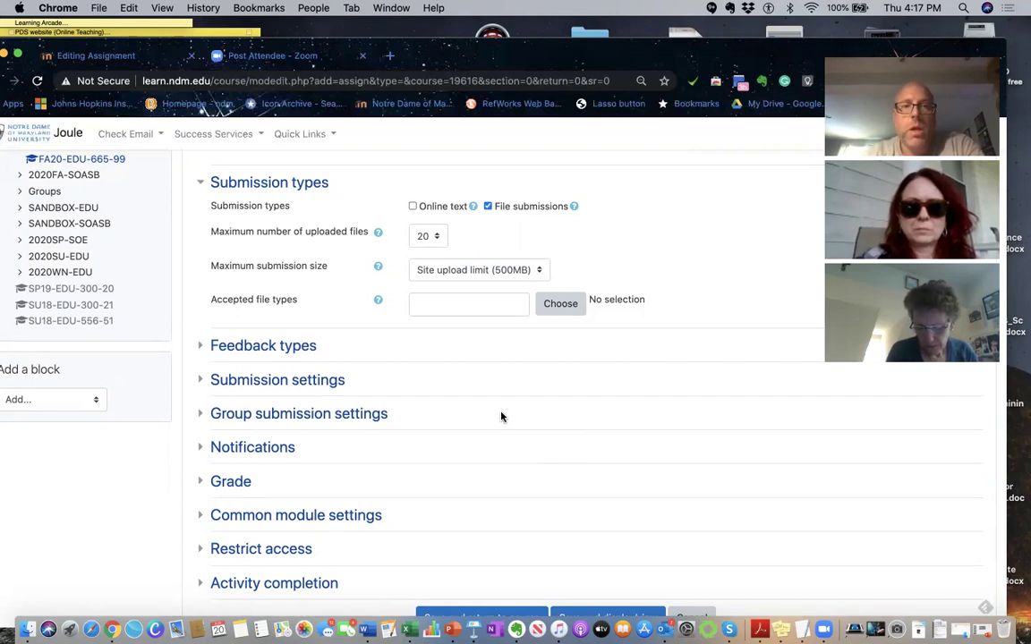
scroll(501, 416, "down", 3)
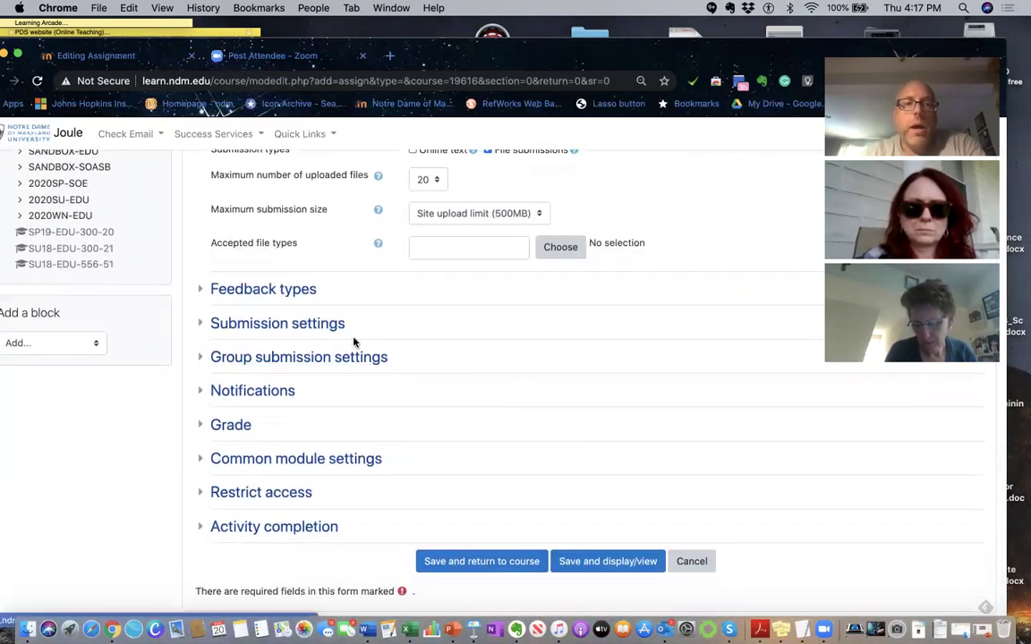
scroll(354, 341, "down", 2)
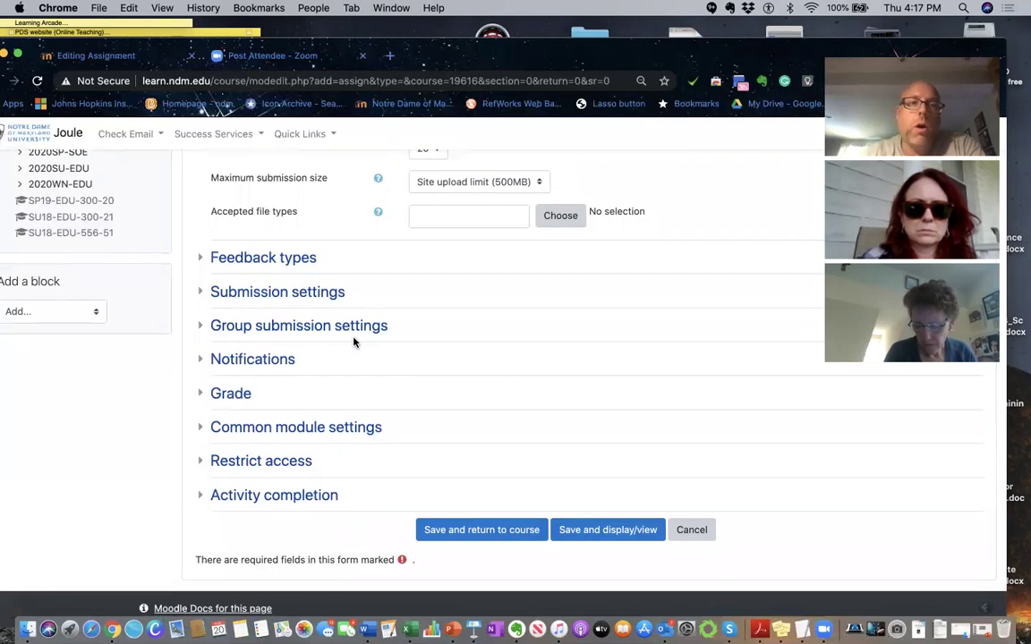
left_click(203, 258)
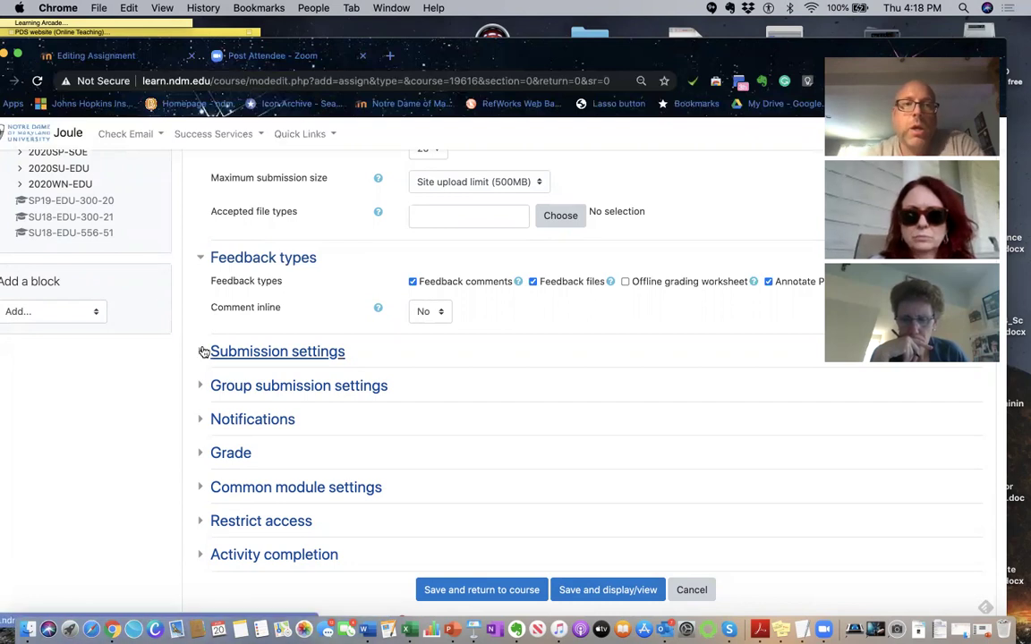
scroll(202, 345, "down", 2)
left_click(204, 305)
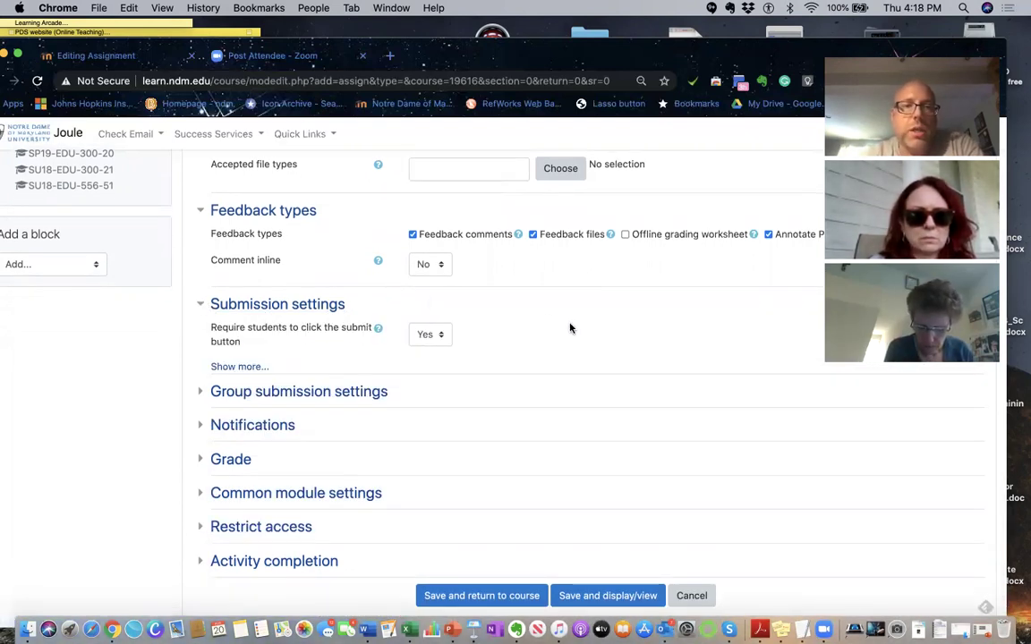
scroll(570, 327, "down", 1)
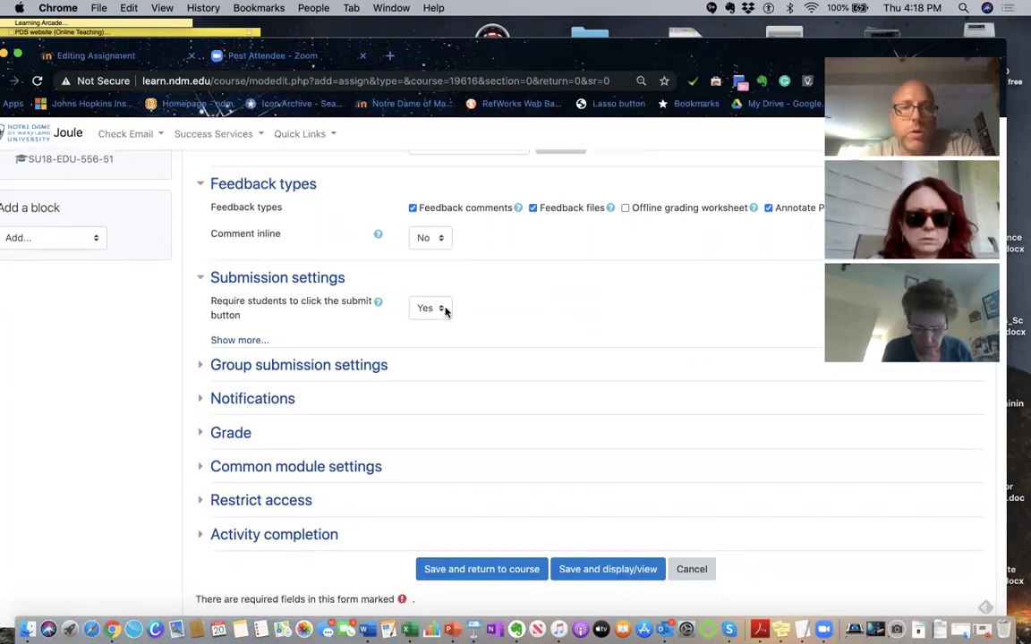
scroll(480, 315, "down", 3)
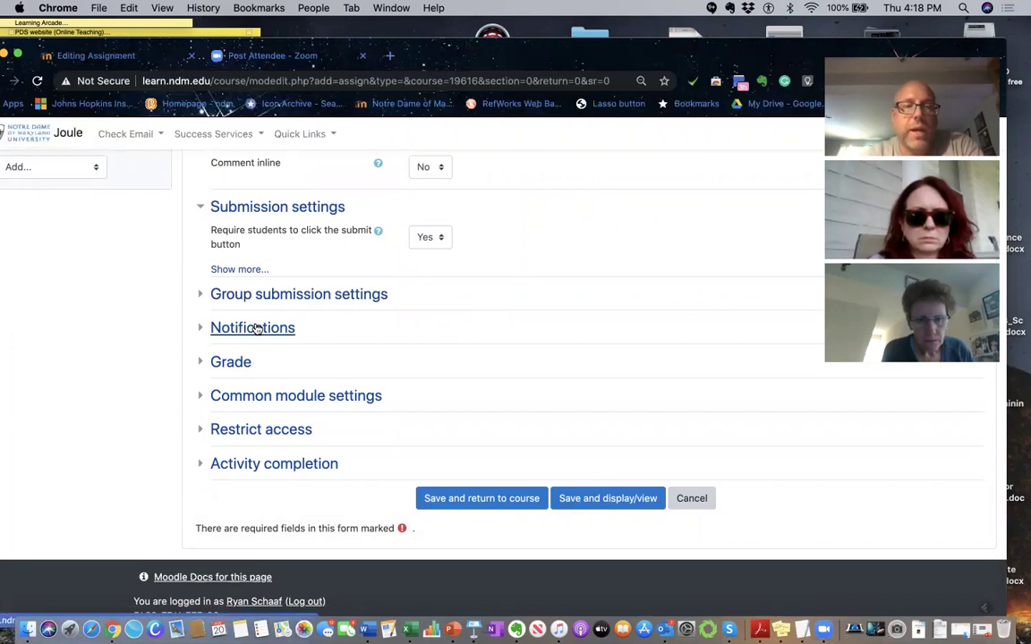
scroll(281, 338, "down", 1)
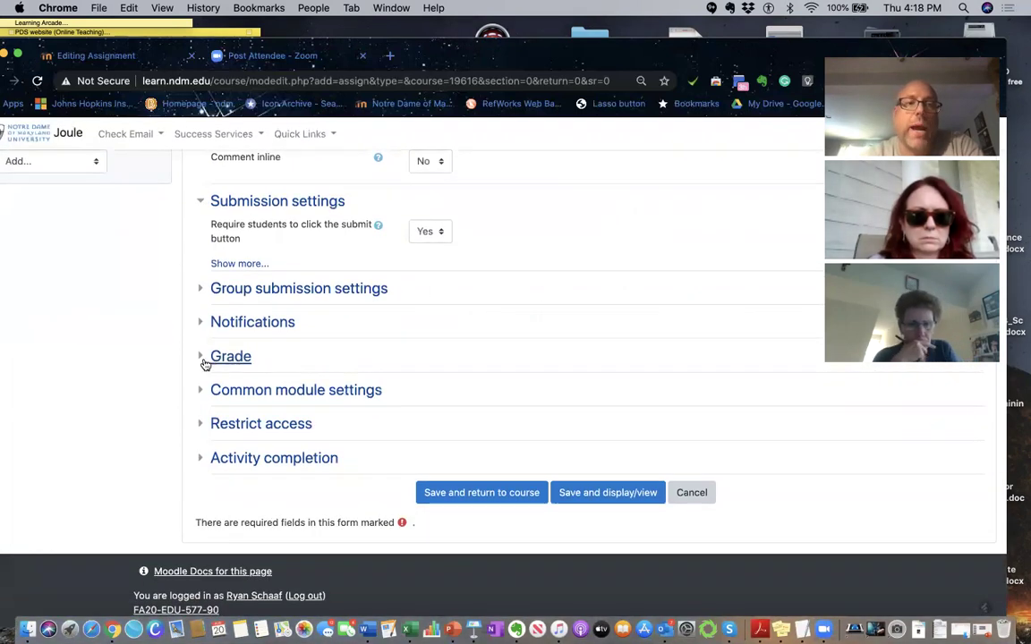
left_click(206, 358)
scroll(373, 340, "down", 3)
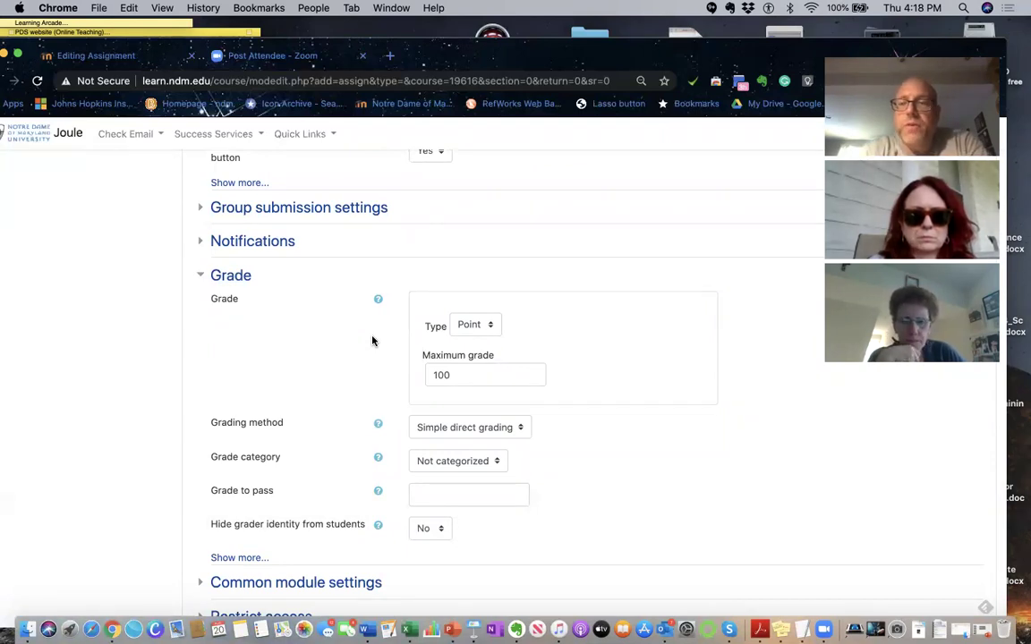
Try the None grade type for the assignment and switch it back to Point.
left_click(479, 328)
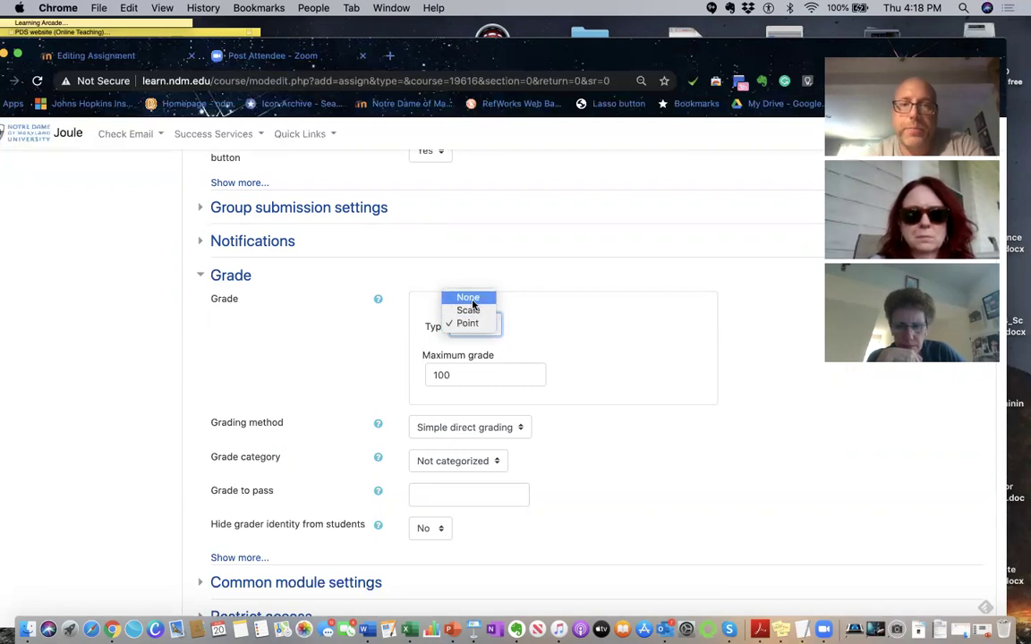
left_click(469, 297)
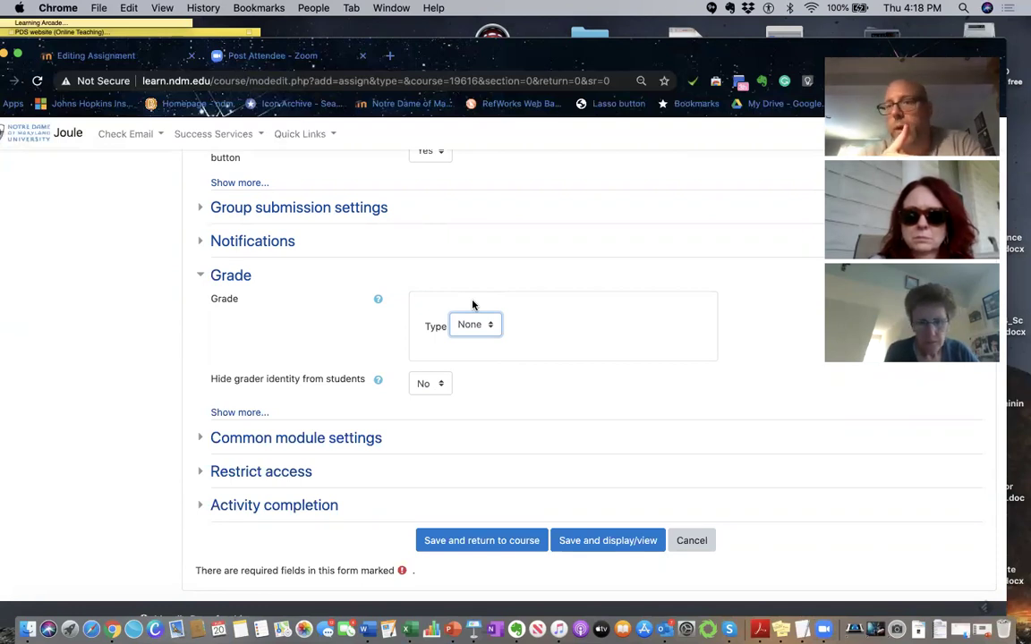
left_click(475, 328)
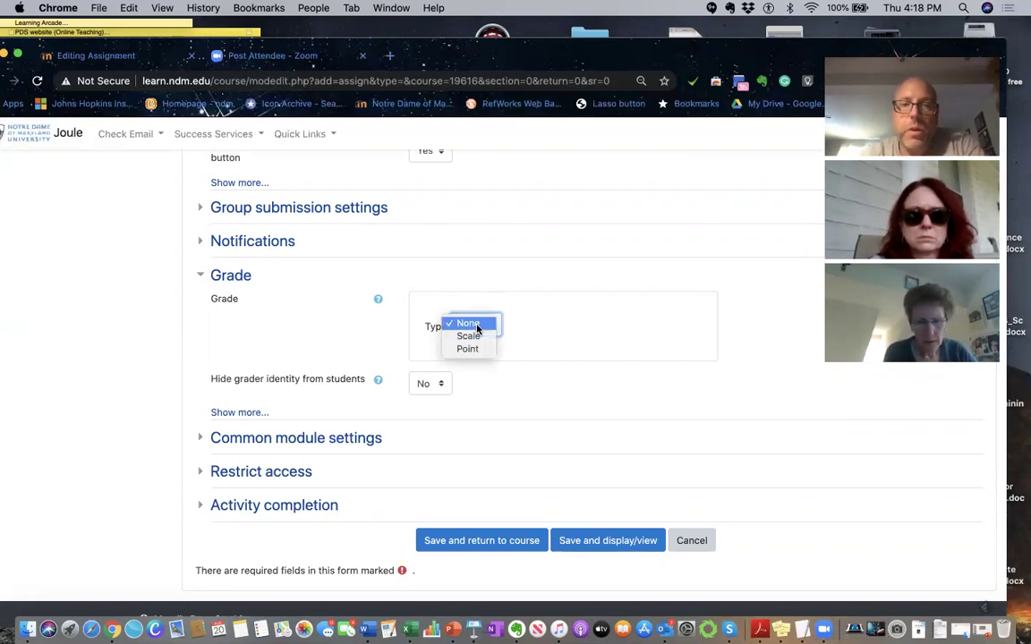
left_click(475, 350)
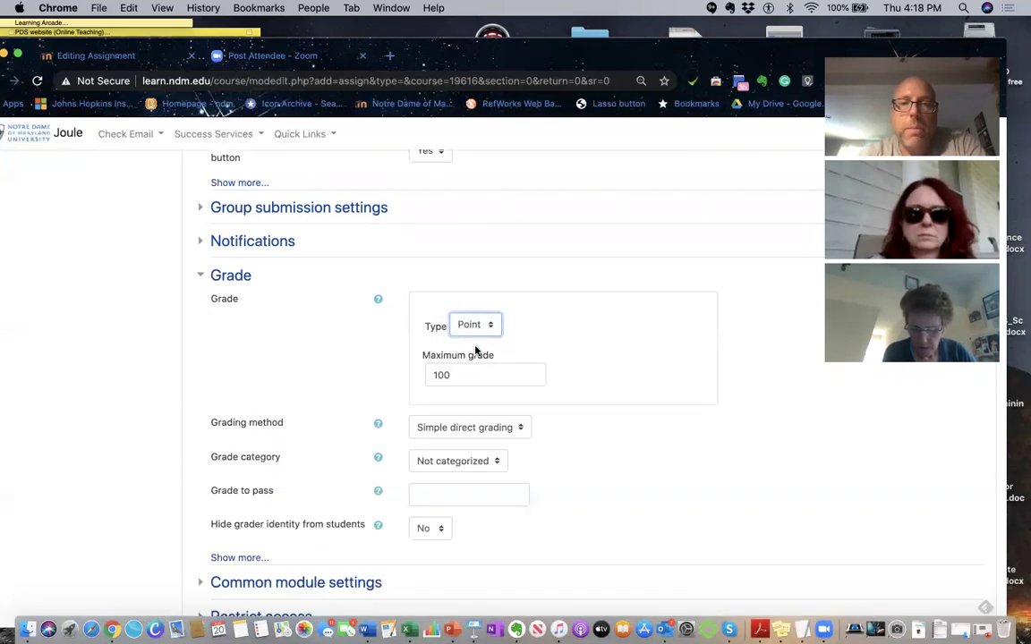
Set the assignment's maximum grade to 10 points, keeping the grade type as Point.
scroll(542, 310, "down", 1)
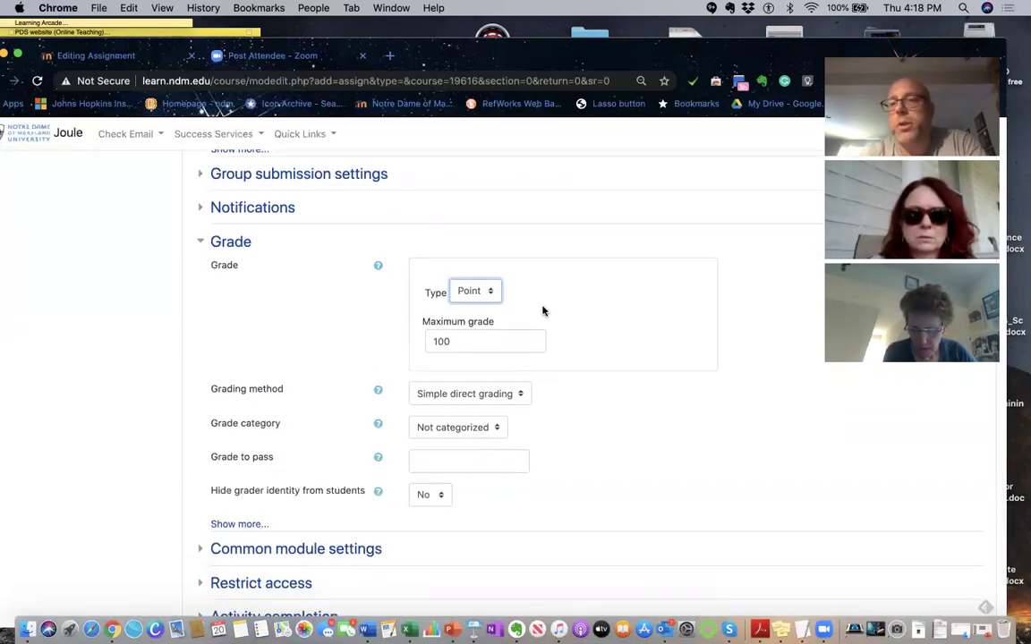
left_click(458, 341)
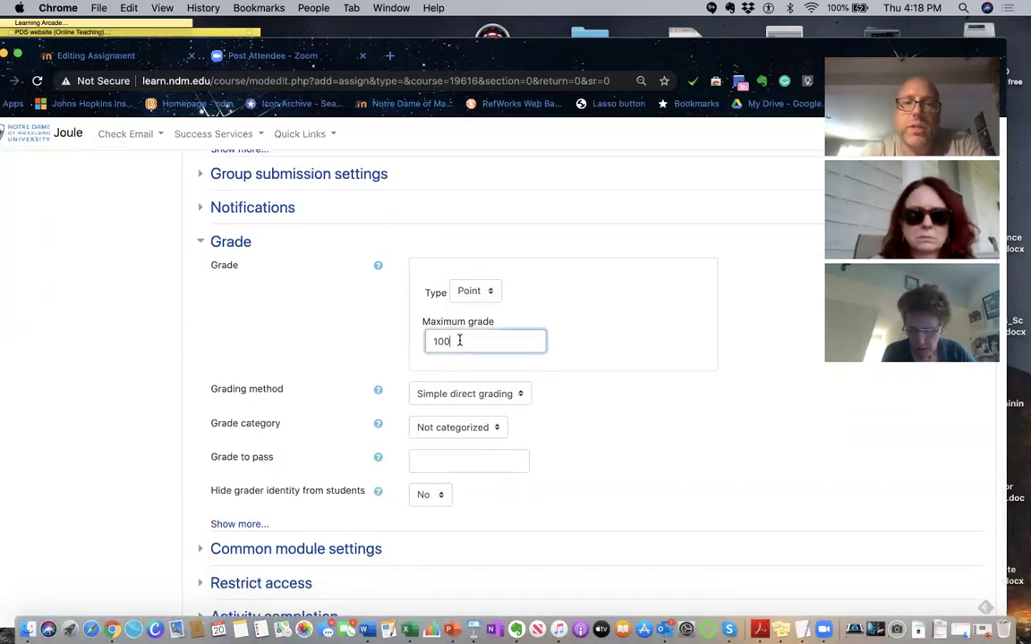
key("BackSpace")
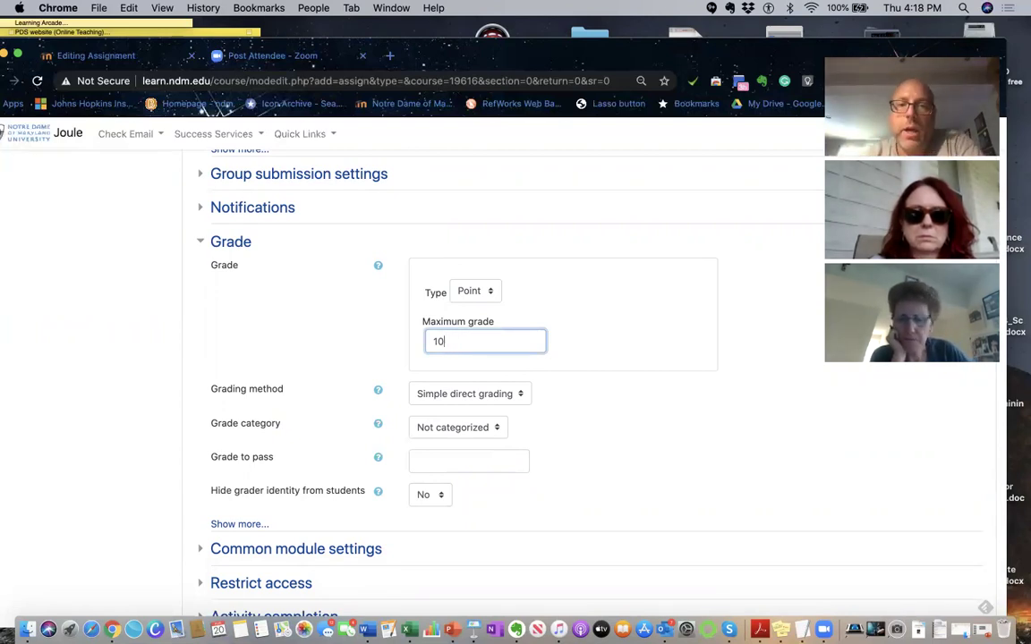
scroll(527, 421, "down", 1)
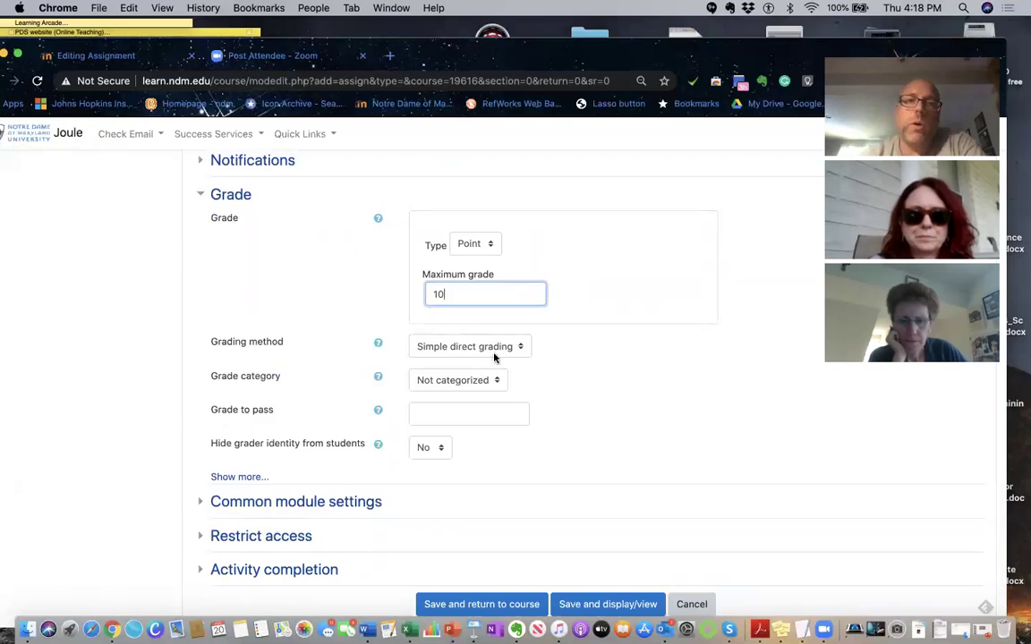
left_click(487, 246)
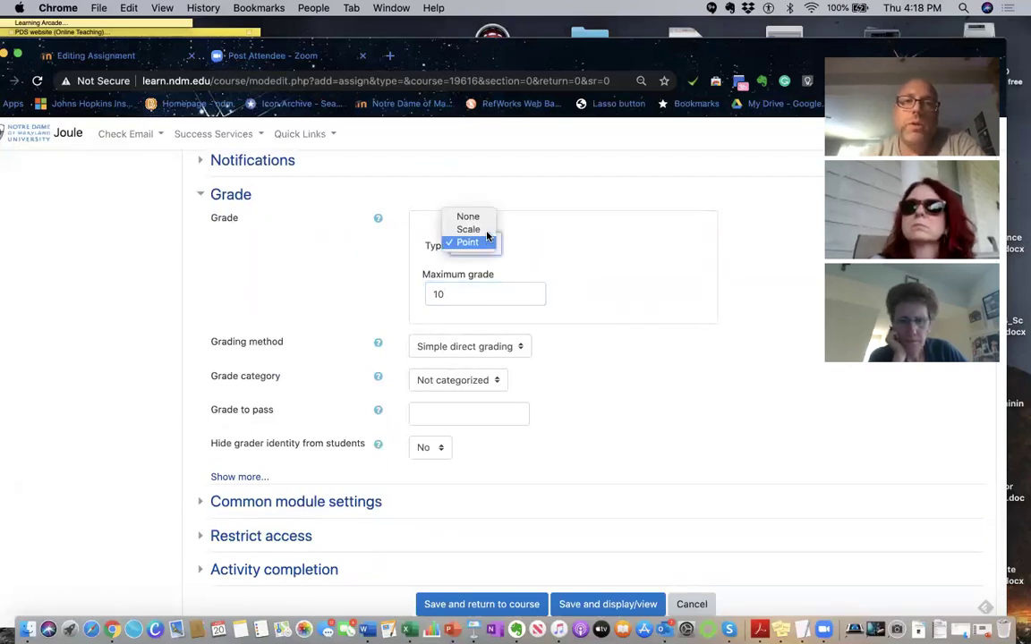
left_click(580, 191)
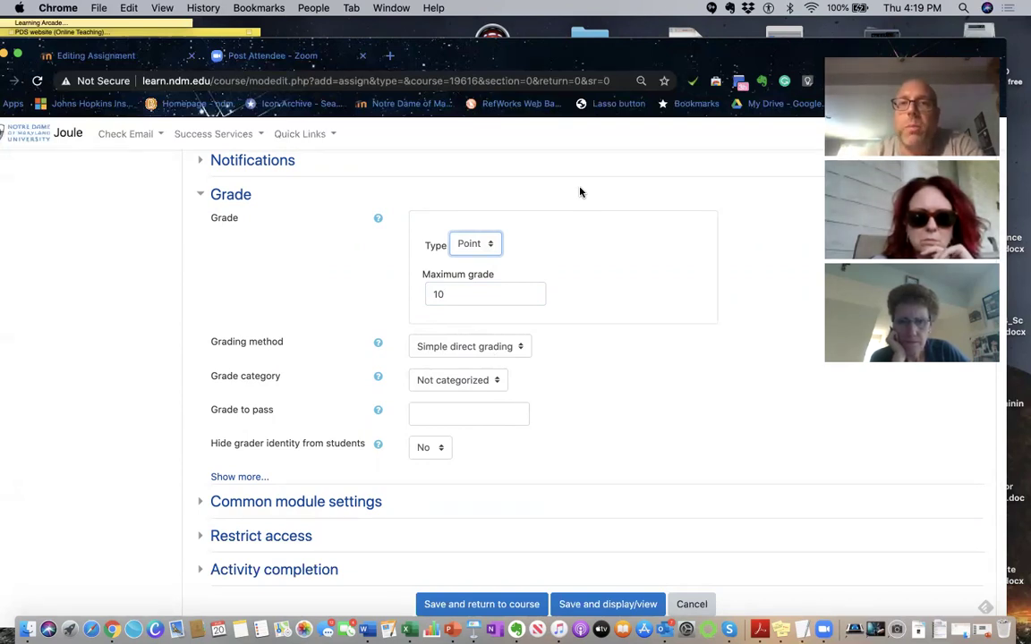
Save Assignment #1: Getting to Know You and return to the course page.
scroll(580, 310, "down", 3)
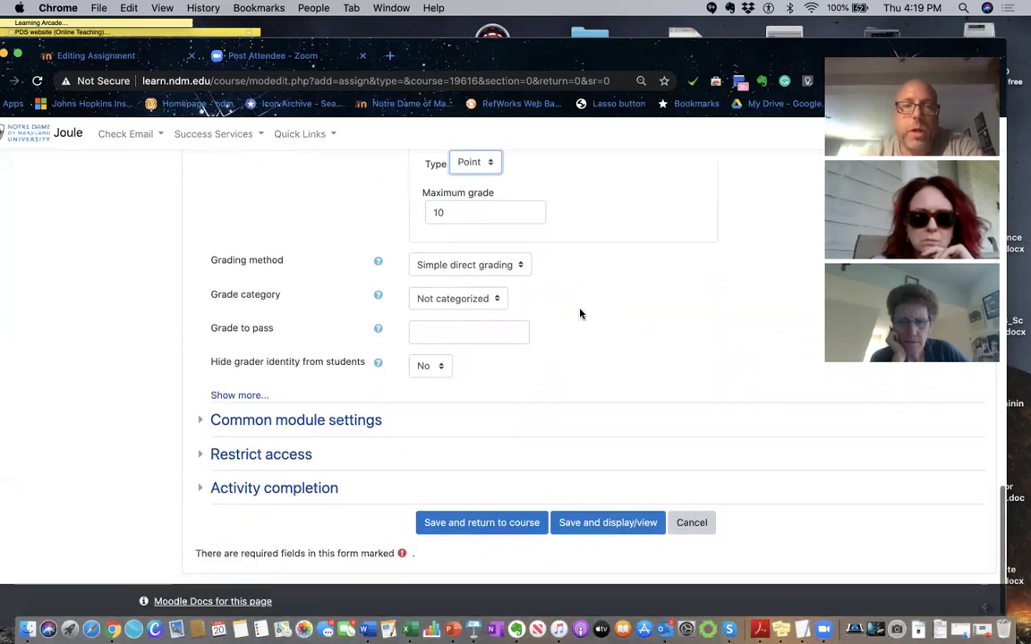
scroll(580, 313, "down", 1)
left_click(487, 496)
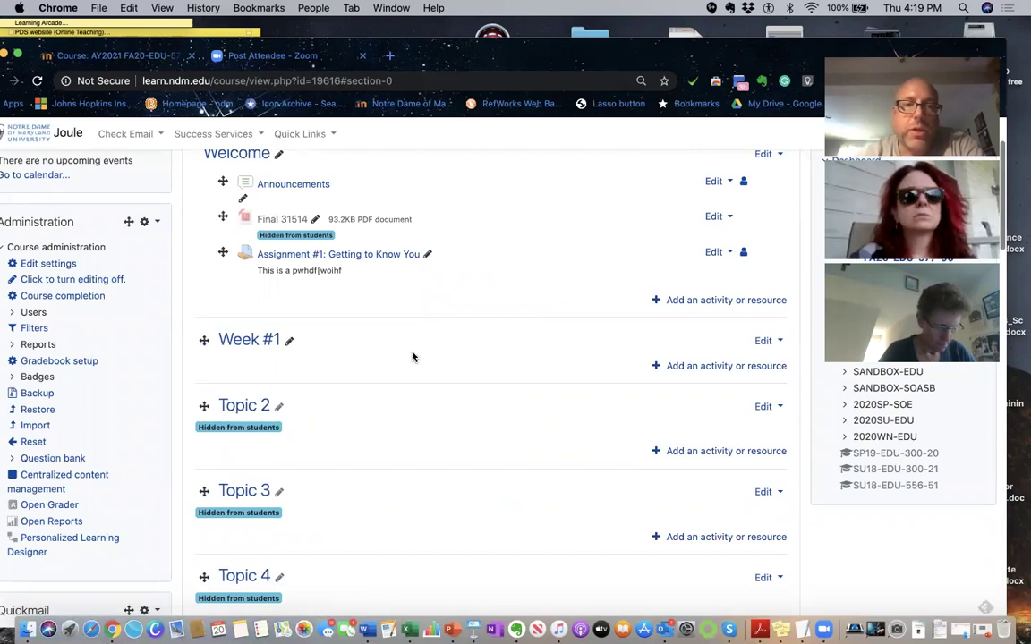
scroll(413, 357, "up", 1)
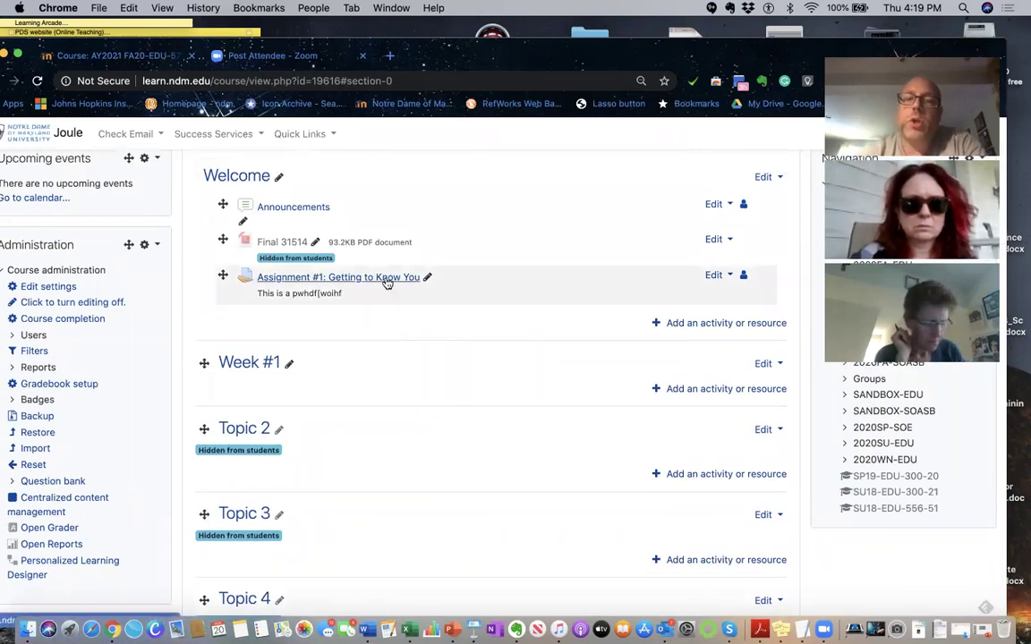
Open the grader for Assignment #1: Getting to Know You and examine its grade and feedback comments areas.
left_click(386, 283)
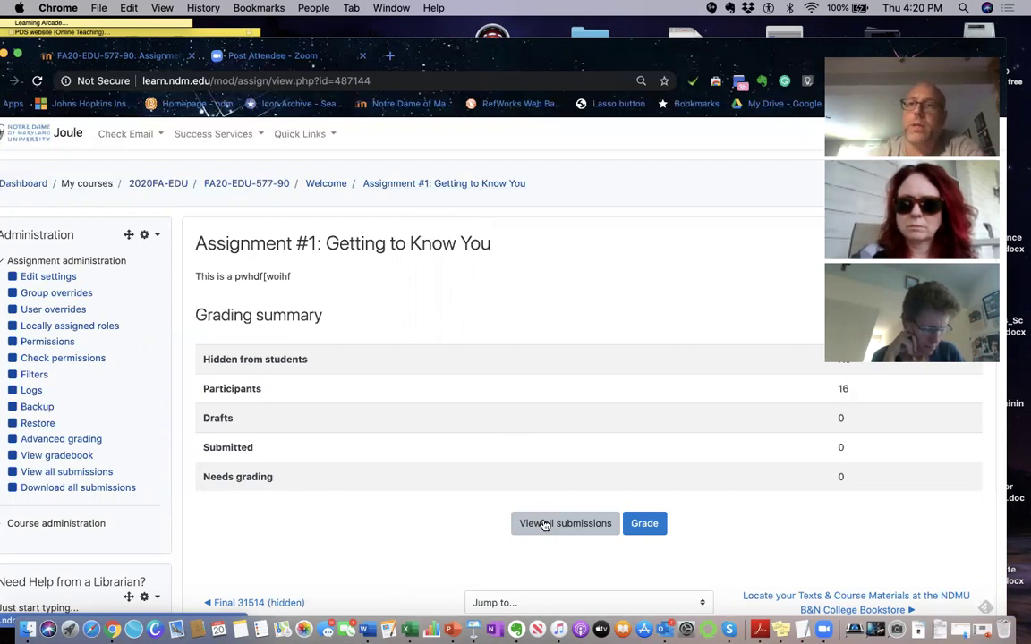
left_click(645, 524)
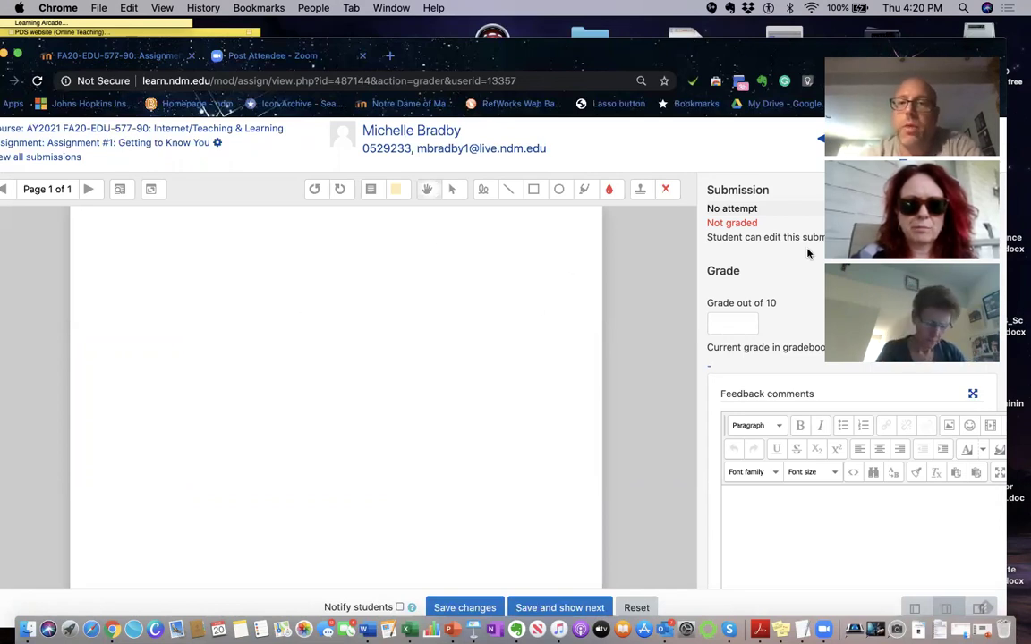
scroll(736, 326, "down", 2)
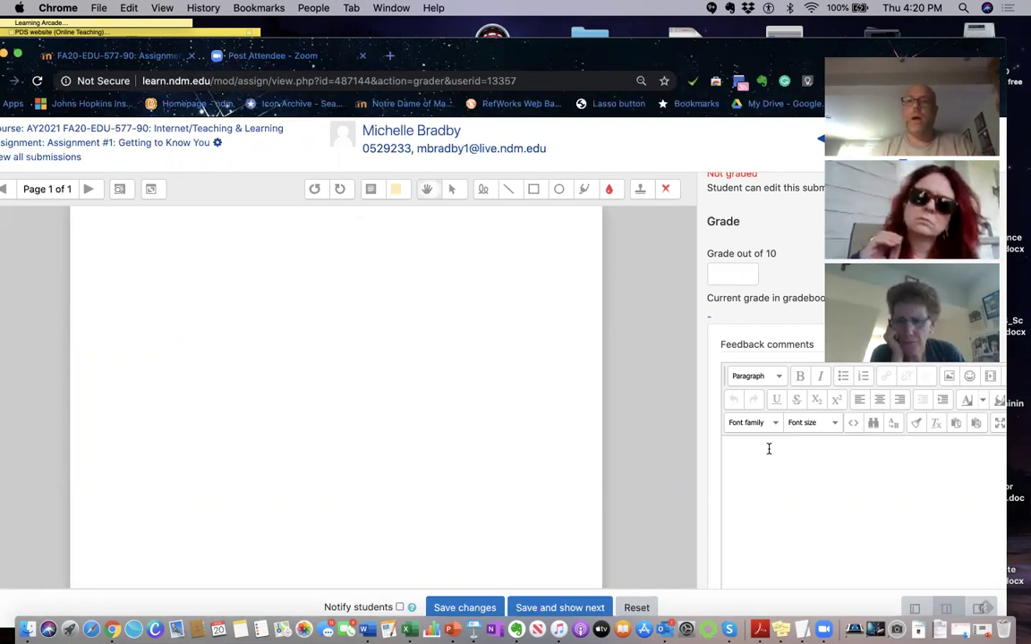
scroll(767, 449, "down", 1)
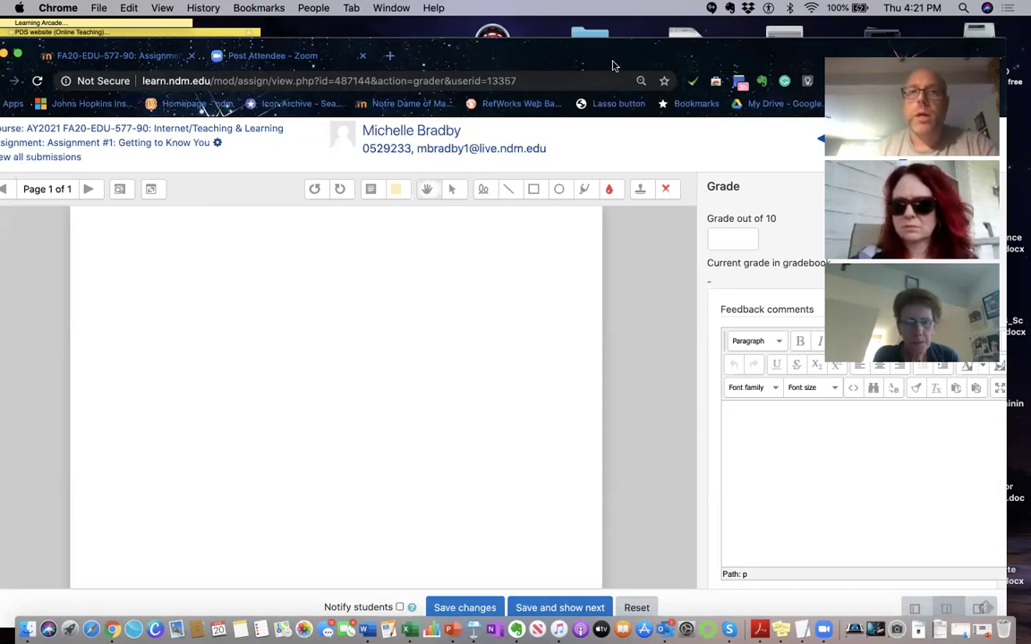
Leave the grader and go back to the FA20-EDU-577-90 course page.
left_click_drag(76, 56, 210, 118)
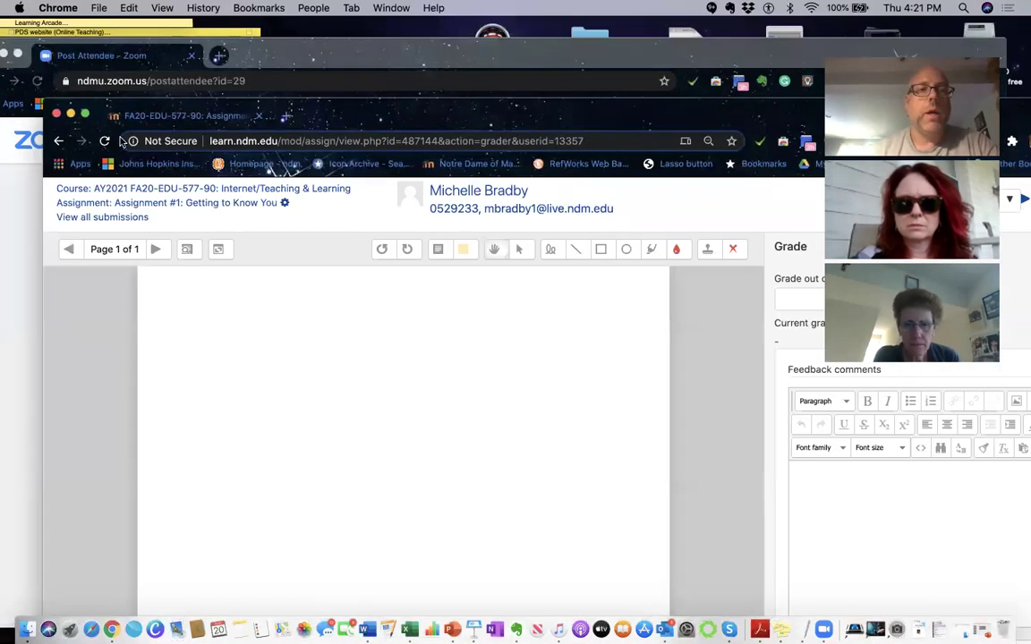
left_click(58, 141)
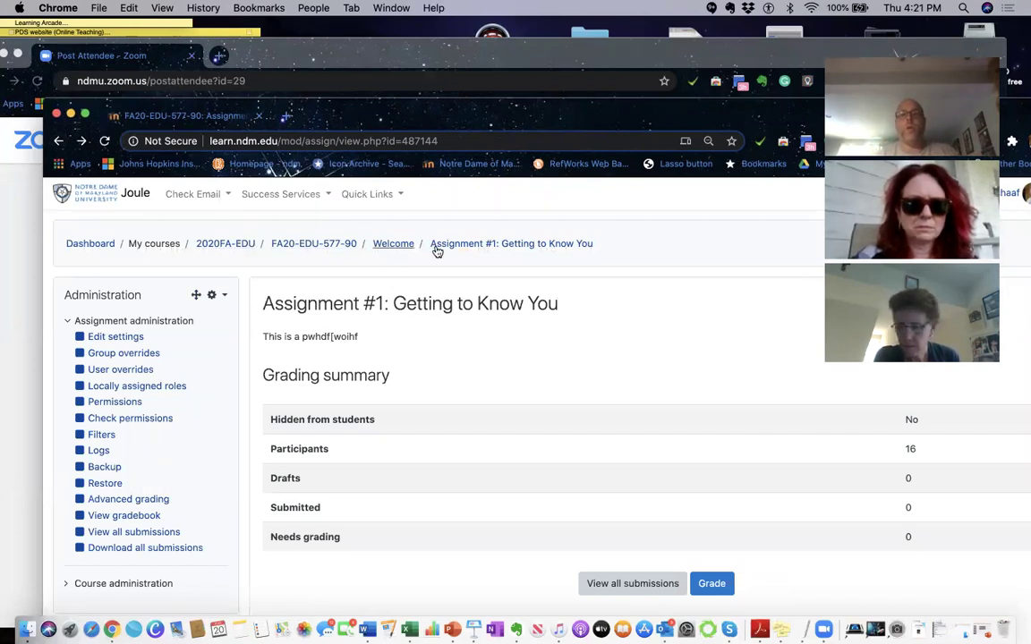
left_click(328, 246)
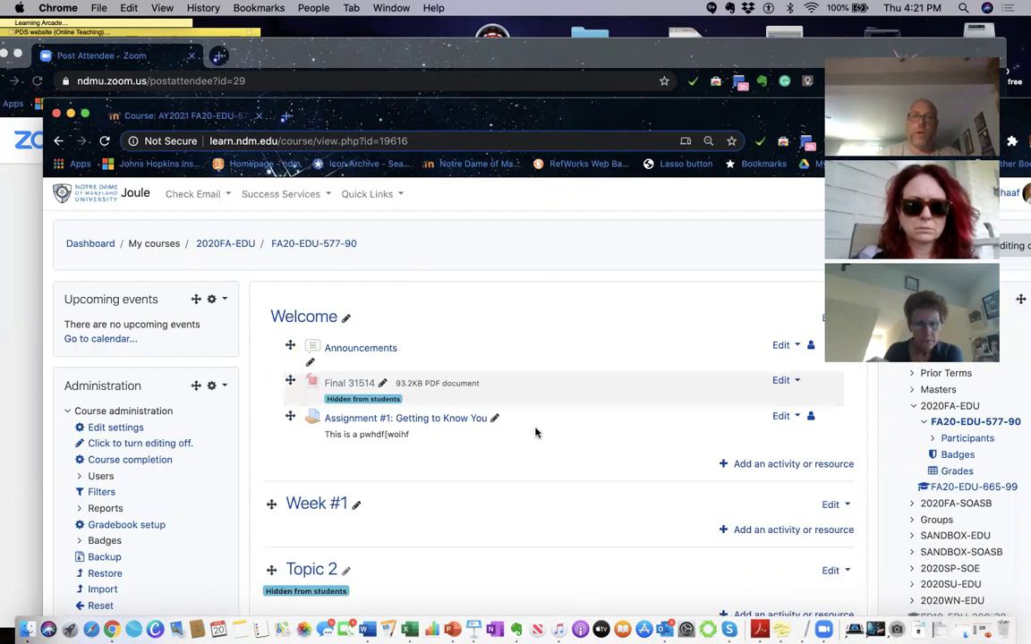
Look through the available activities and resources for the Welcome section and start a new File resource there.
scroll(535, 433, "down", 1)
scroll(535, 433, "down", 1)
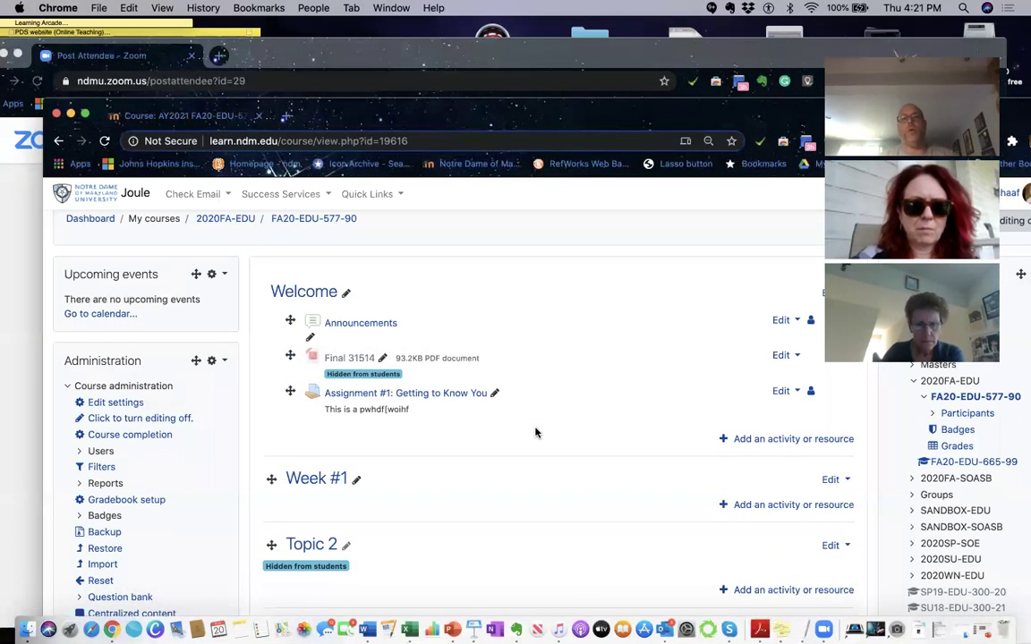
left_click(823, 439)
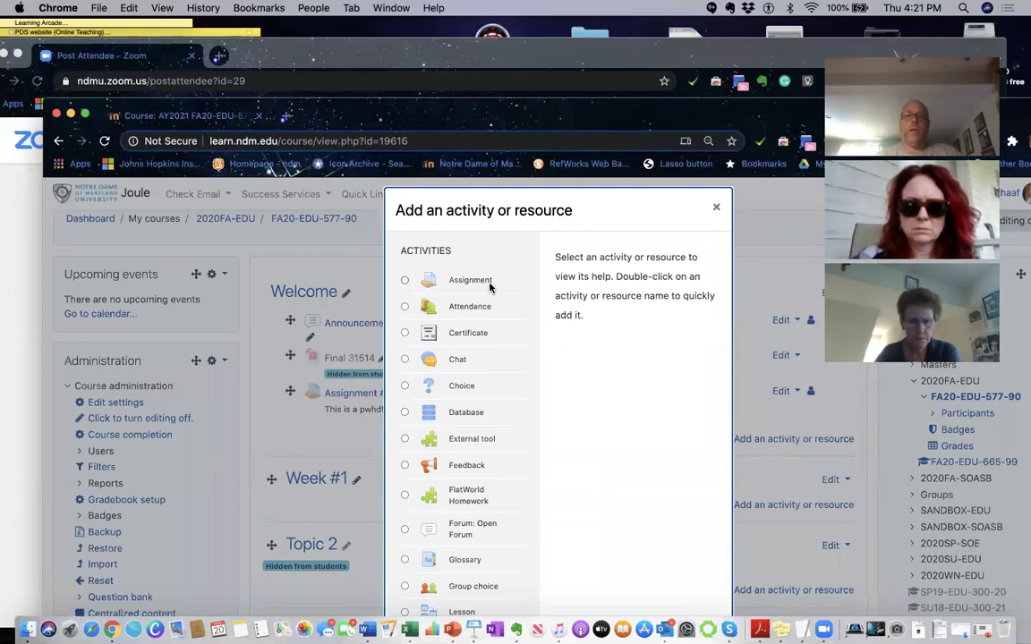
scroll(469, 280, "down", 1)
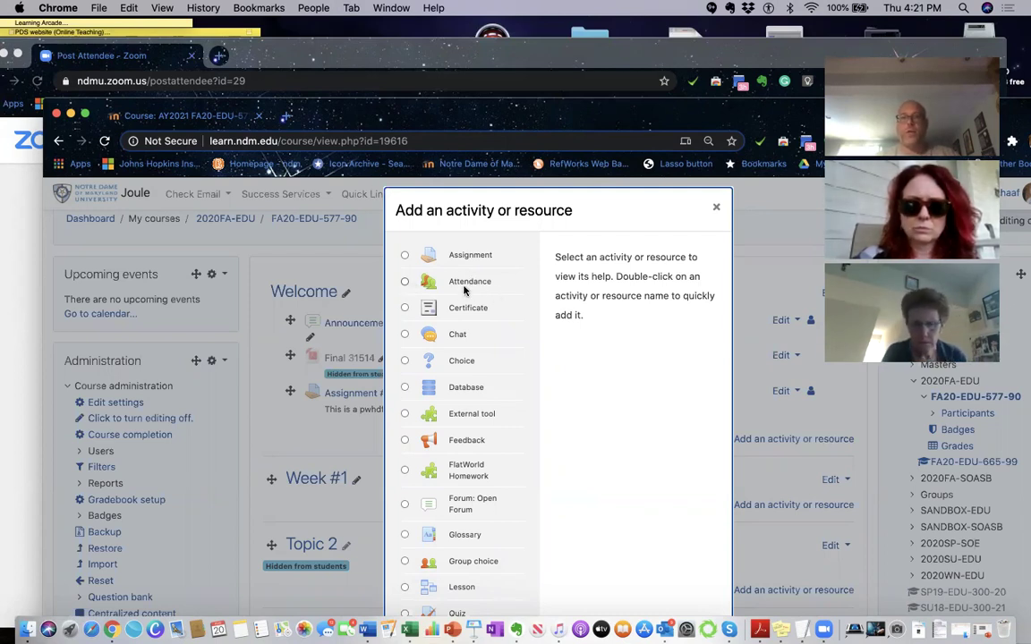
scroll(463, 289, "down", 2)
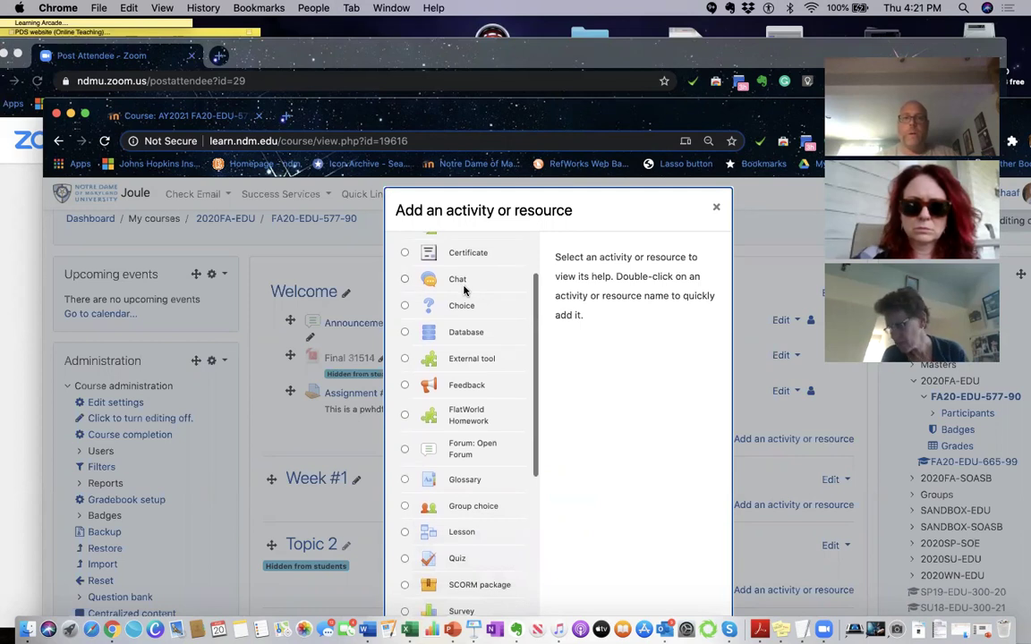
scroll(464, 289, "down", 3)
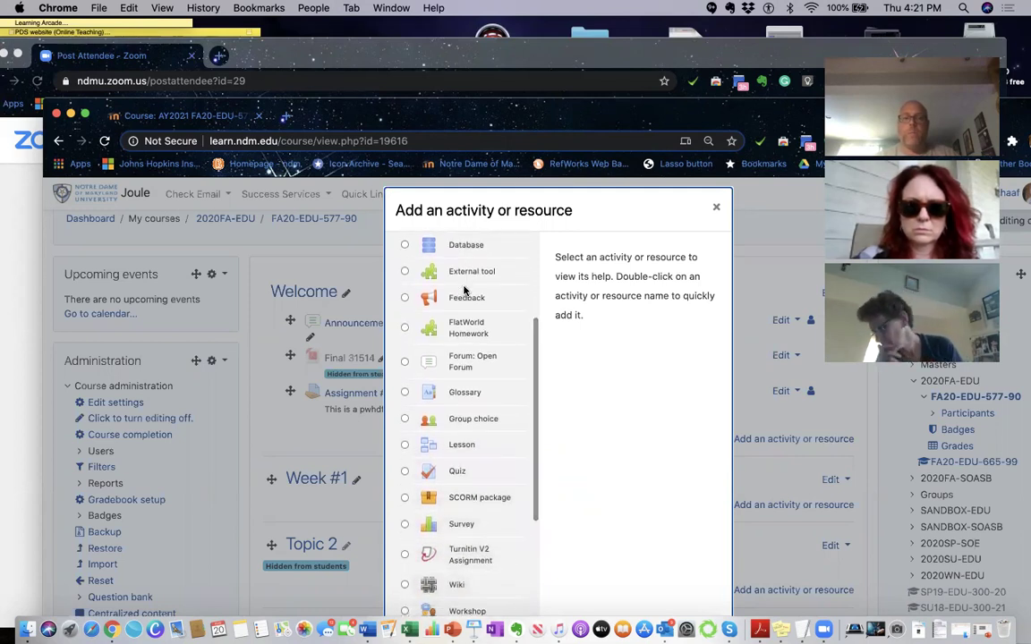
scroll(463, 289, "down", 2)
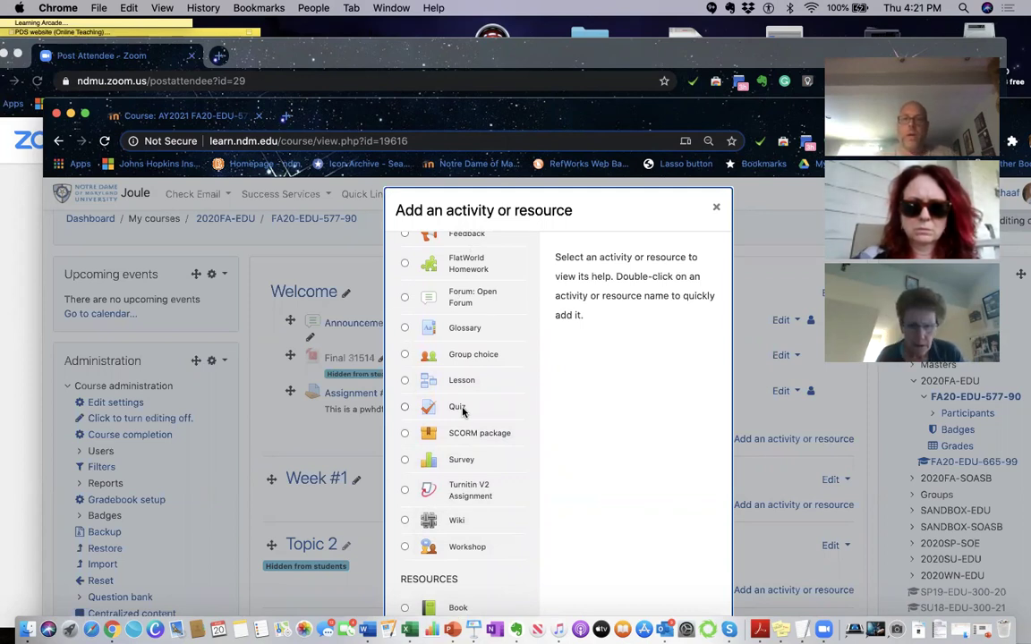
scroll(462, 409, "down", 5)
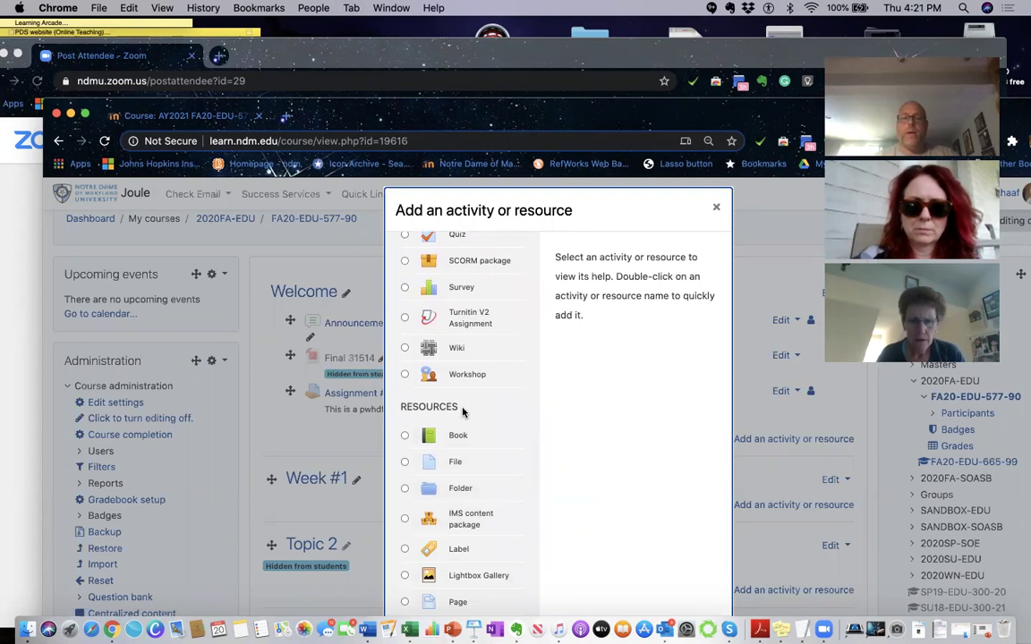
left_click(404, 462)
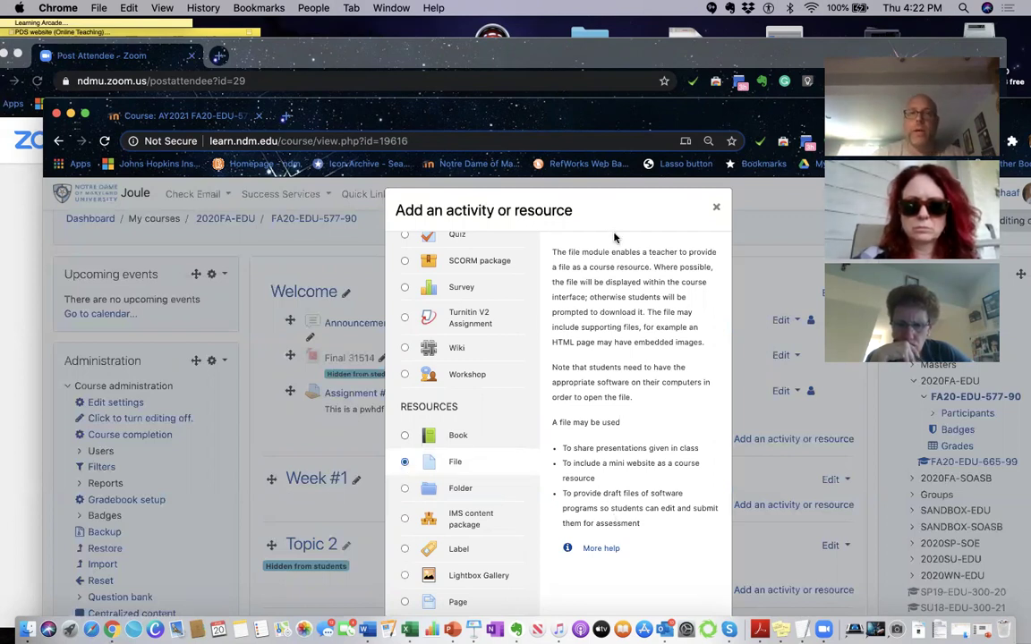
left_click_drag(512, 107, 508, 51)
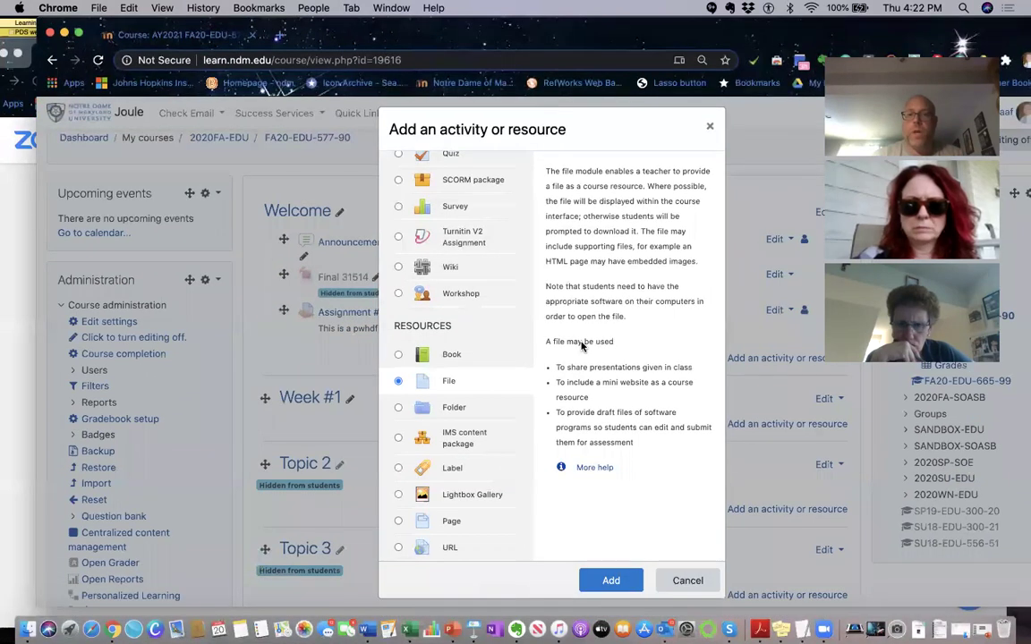
left_click(609, 581)
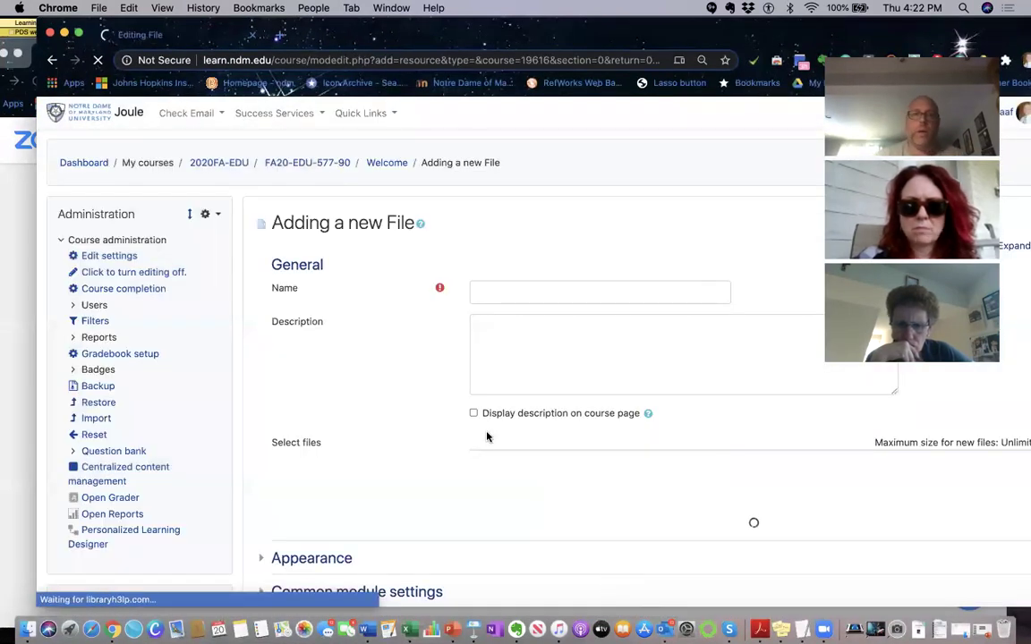
Name the new file resource Syllabus.
left_click(483, 296)
type("Sylla")
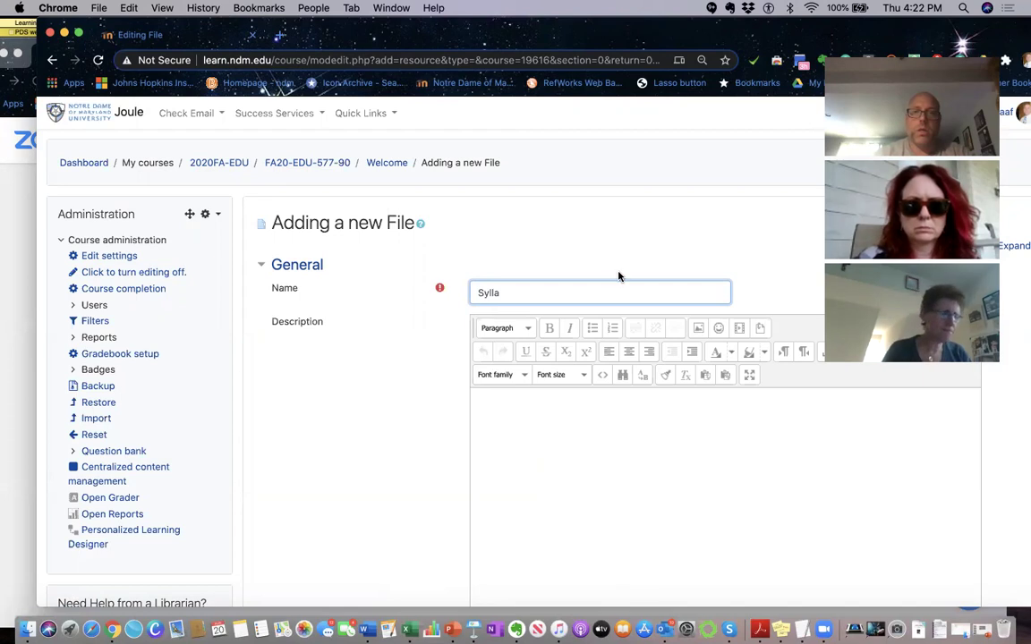
type("bus")
Upload the Fall 2020 IDS374 Gaming Society syllabus .docx from the Desktop and save the resource, returning to the course.
scroll(625, 272, "down", 3)
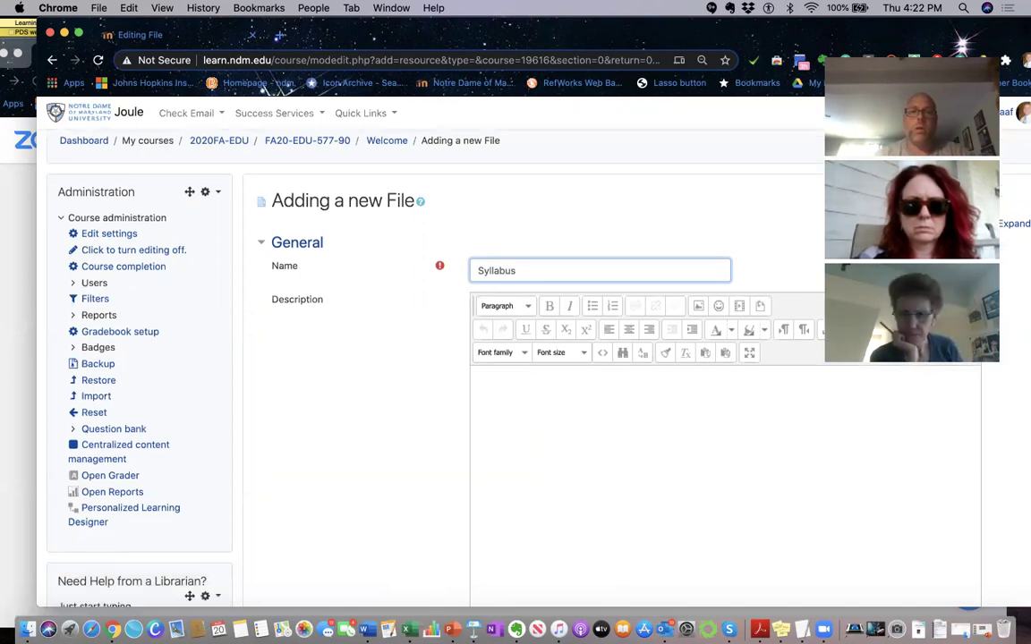
scroll(545, 322, "down", 5)
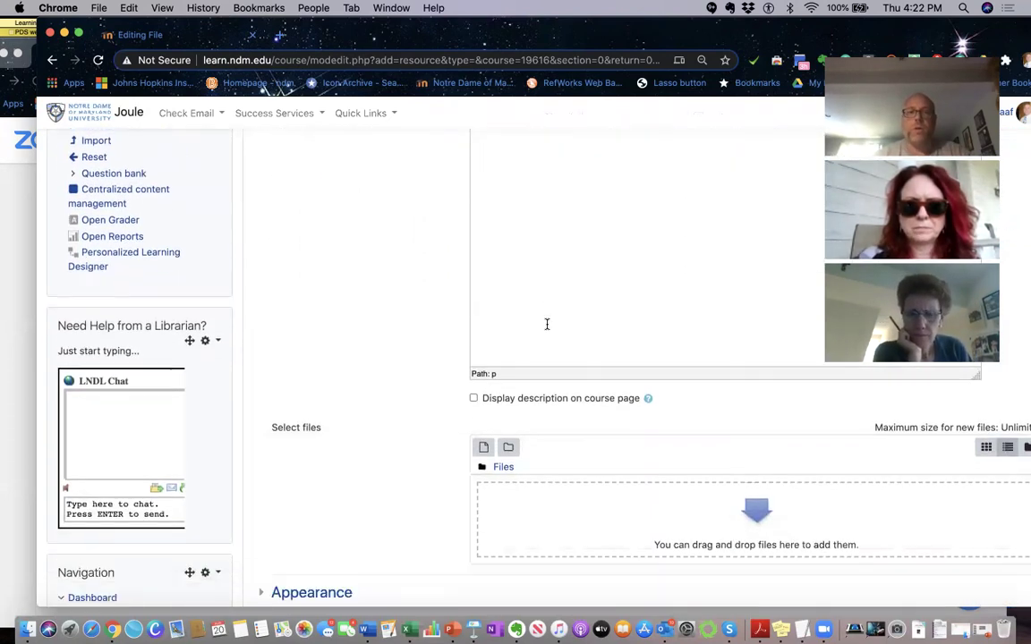
left_click(757, 474)
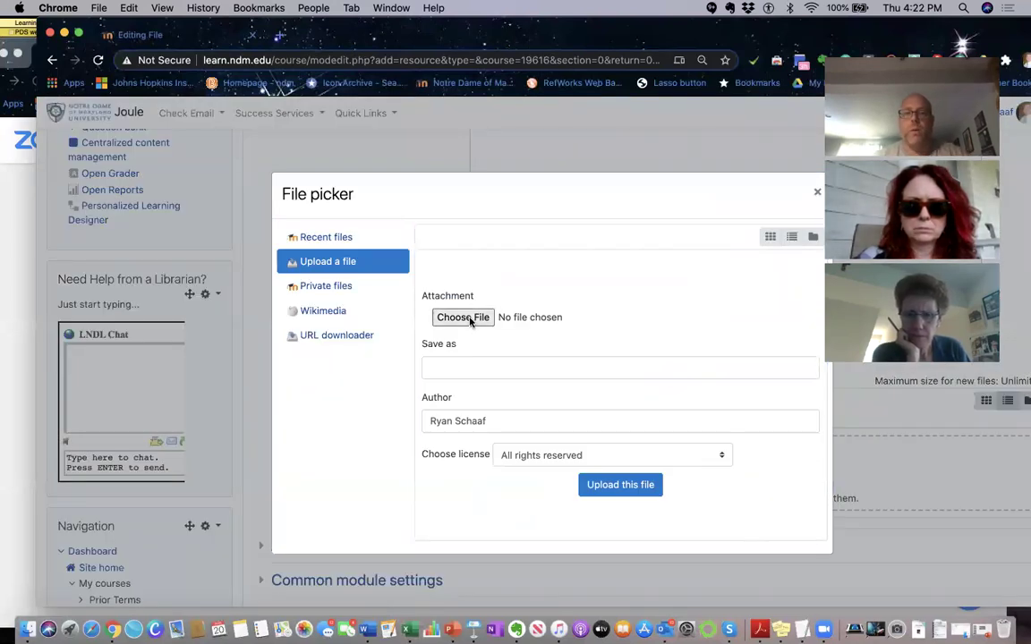
left_click(462, 318)
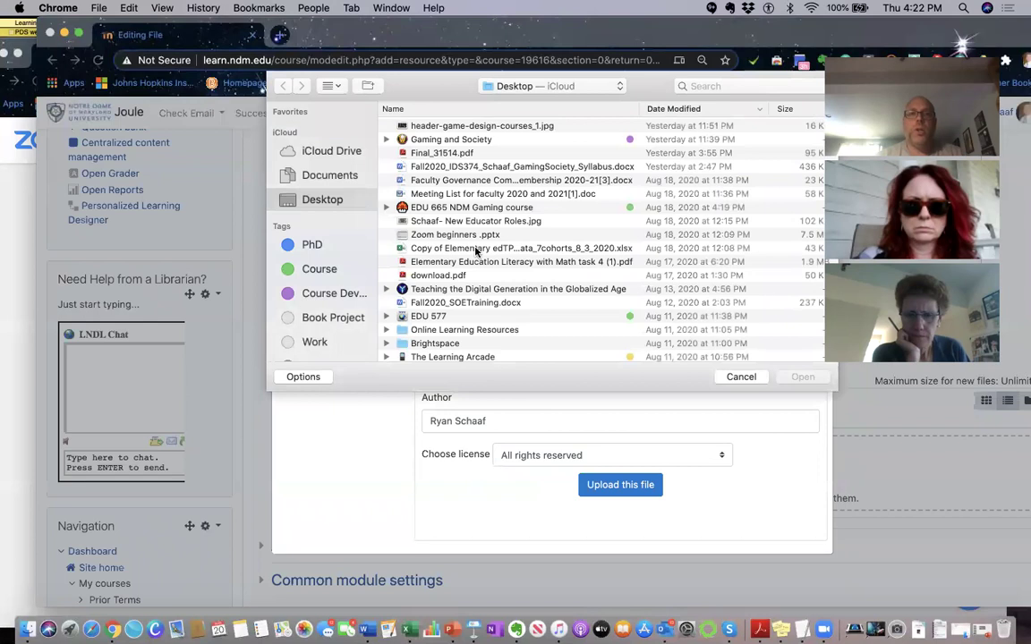
left_click(546, 167)
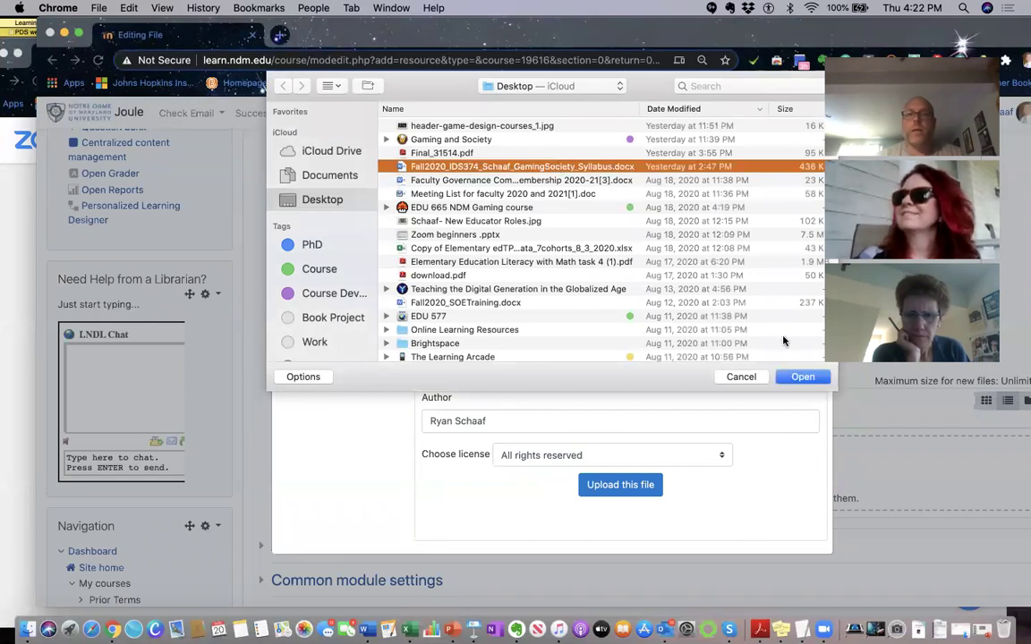
left_click(801, 375)
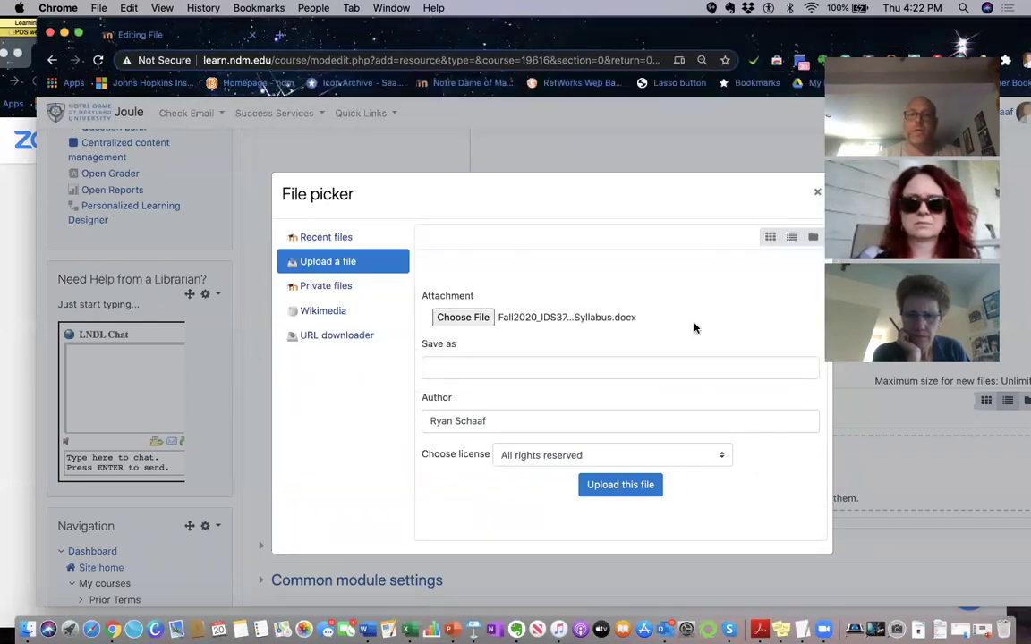
left_click(630, 487)
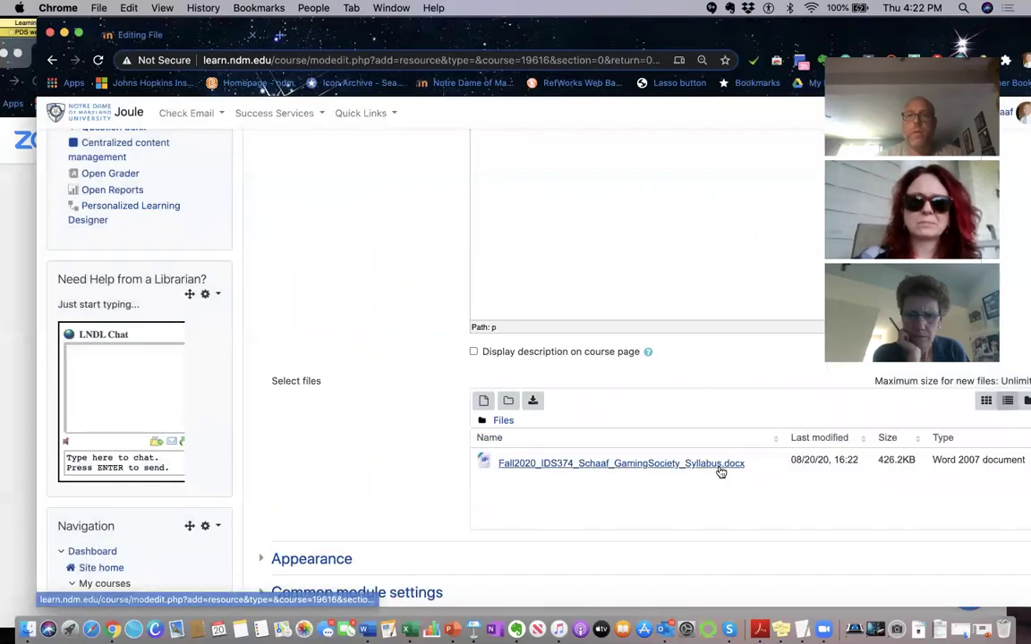
scroll(720, 472, "down", 10)
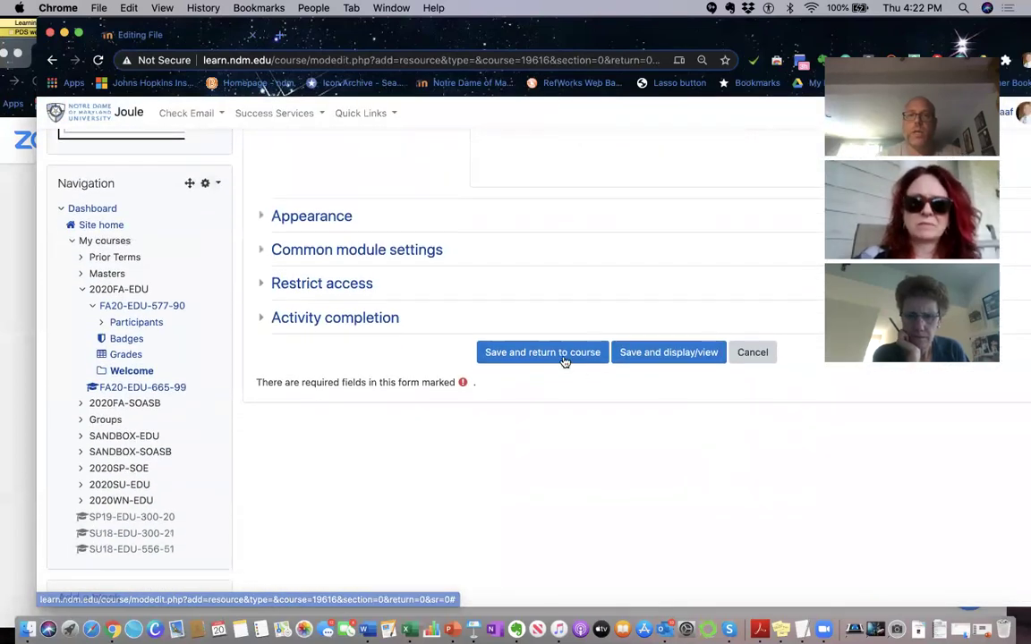
left_click(560, 354)
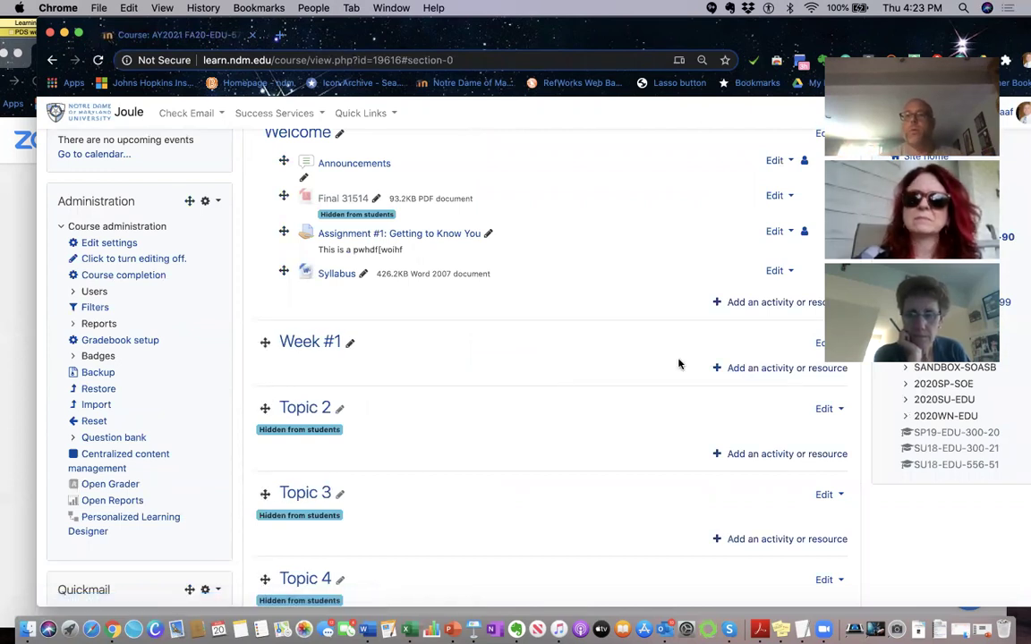
Start a new Label resource in the Welcome section.
scroll(678, 361, "up", 2)
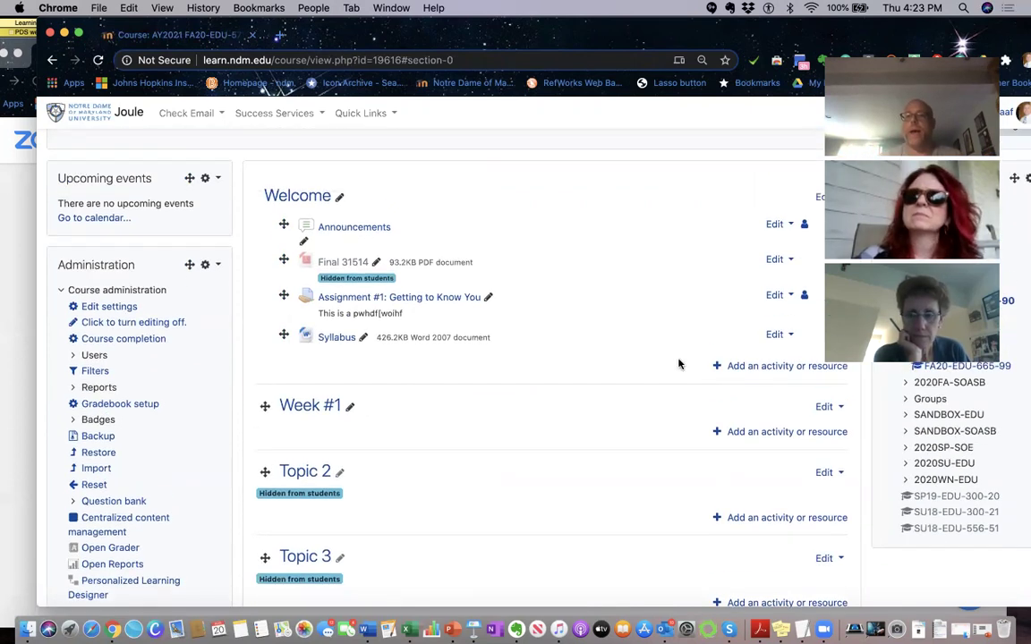
left_click(751, 367)
scroll(426, 351, "down", 8)
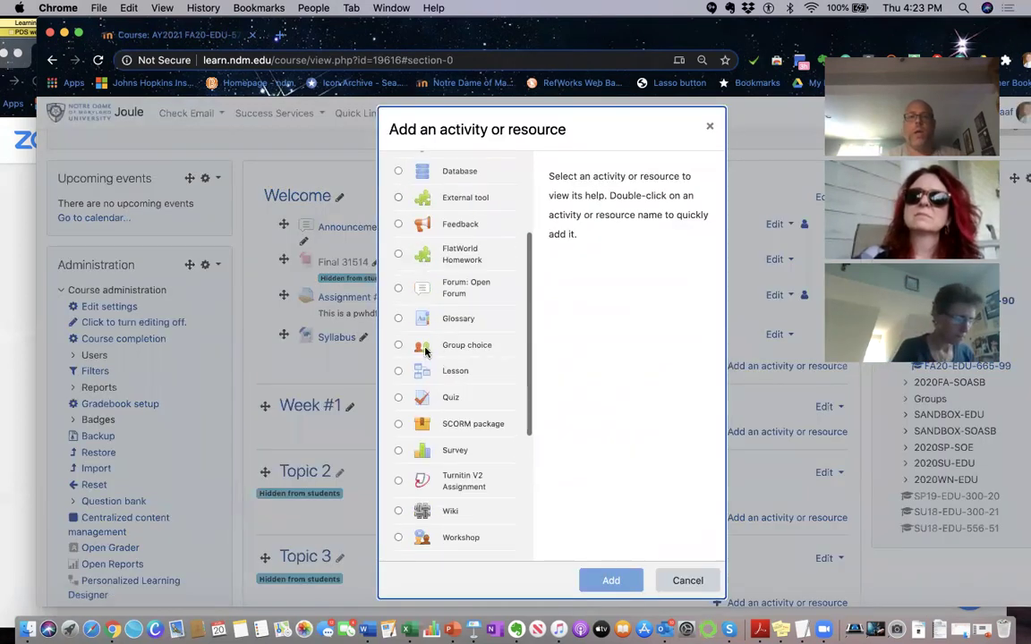
scroll(426, 351, "down", 2)
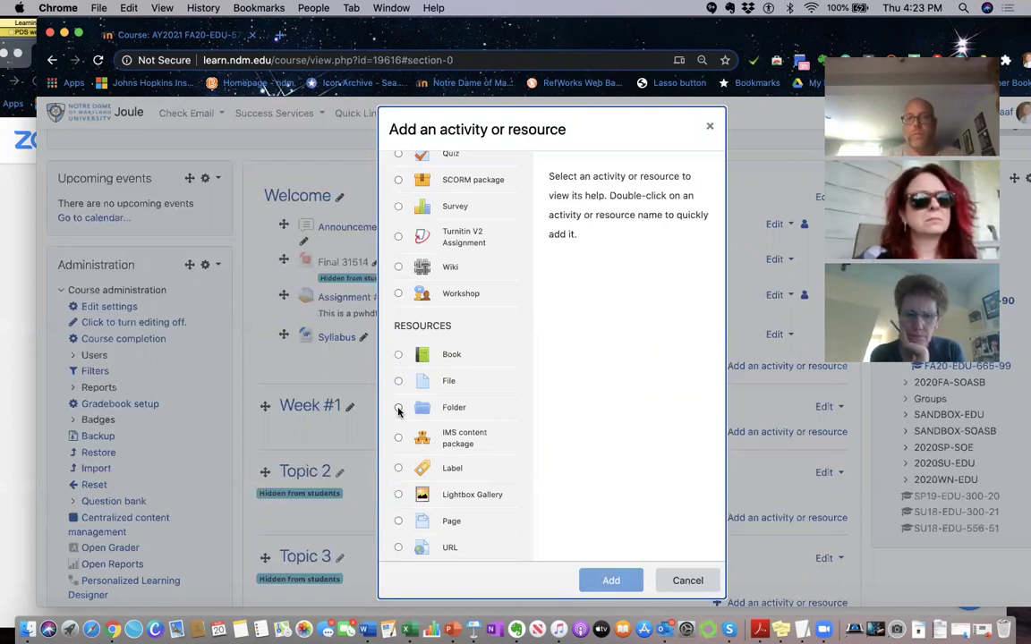
left_click(398, 469)
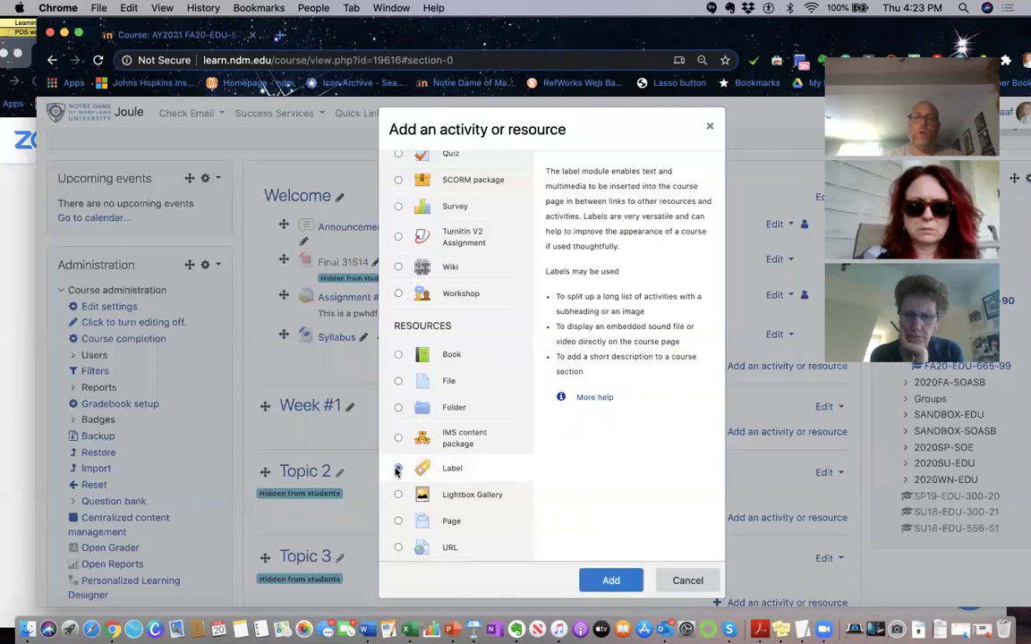
left_click(612, 577)
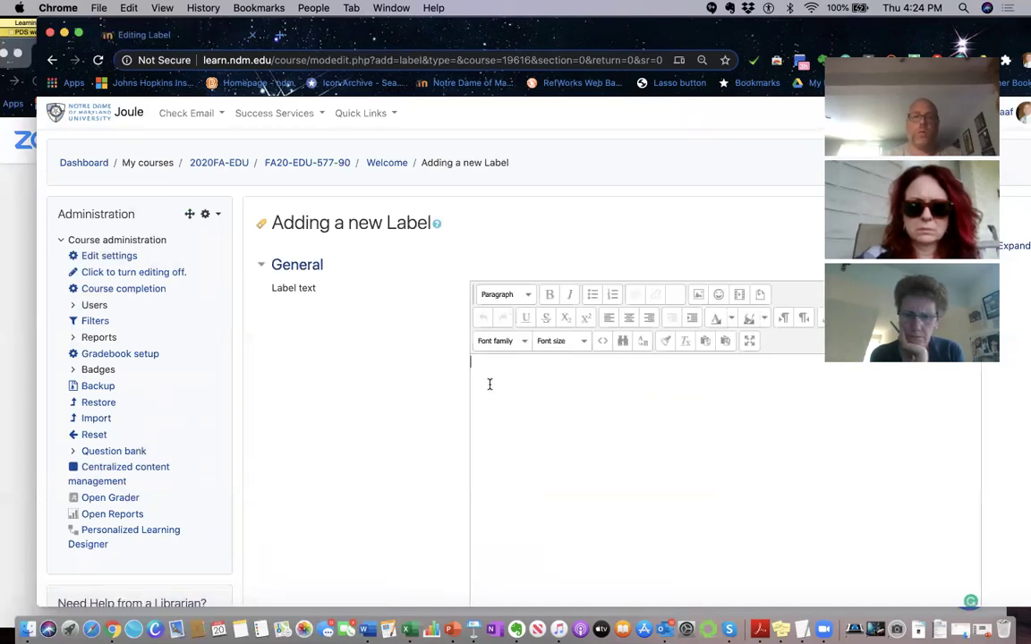
Enter Classwork as the label text and format it as Heading 2.
left_click(488, 383)
type("Classwork")
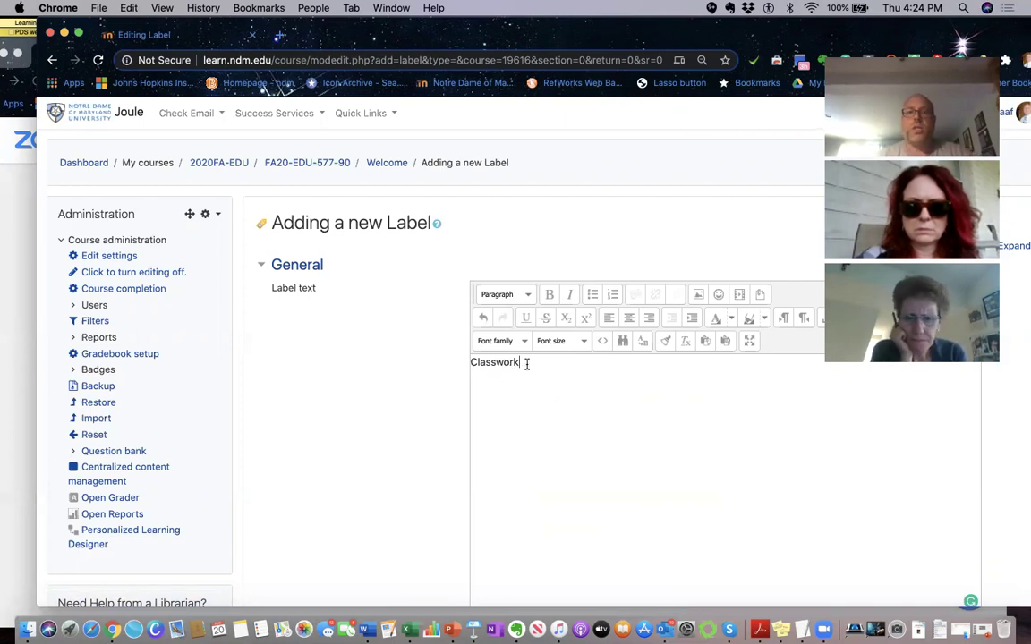
left_click_drag(526, 362, 468, 362)
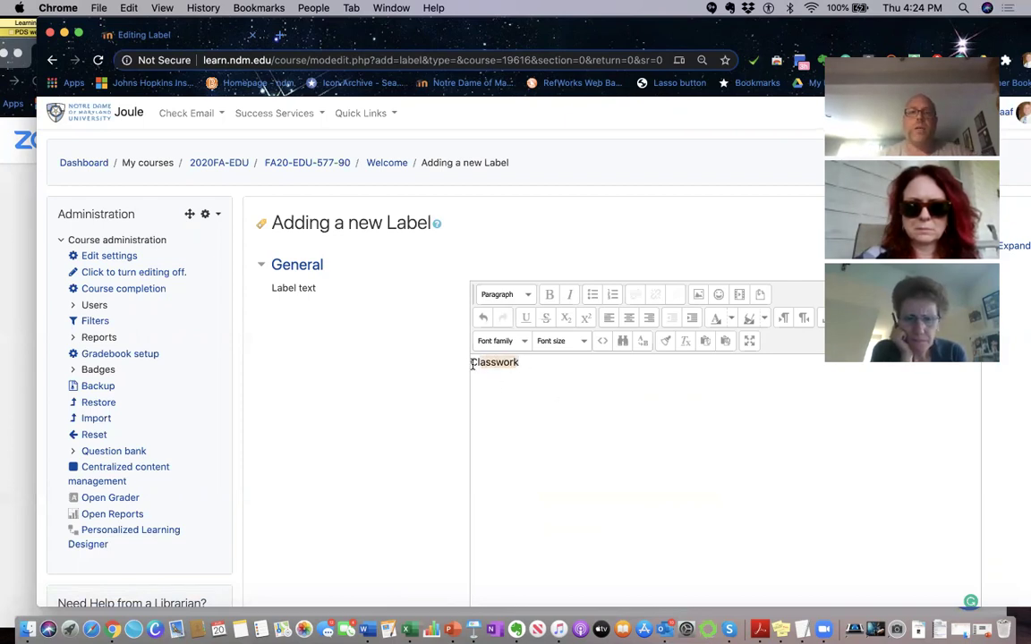
left_click(526, 295)
scroll(528, 349, "down", 2)
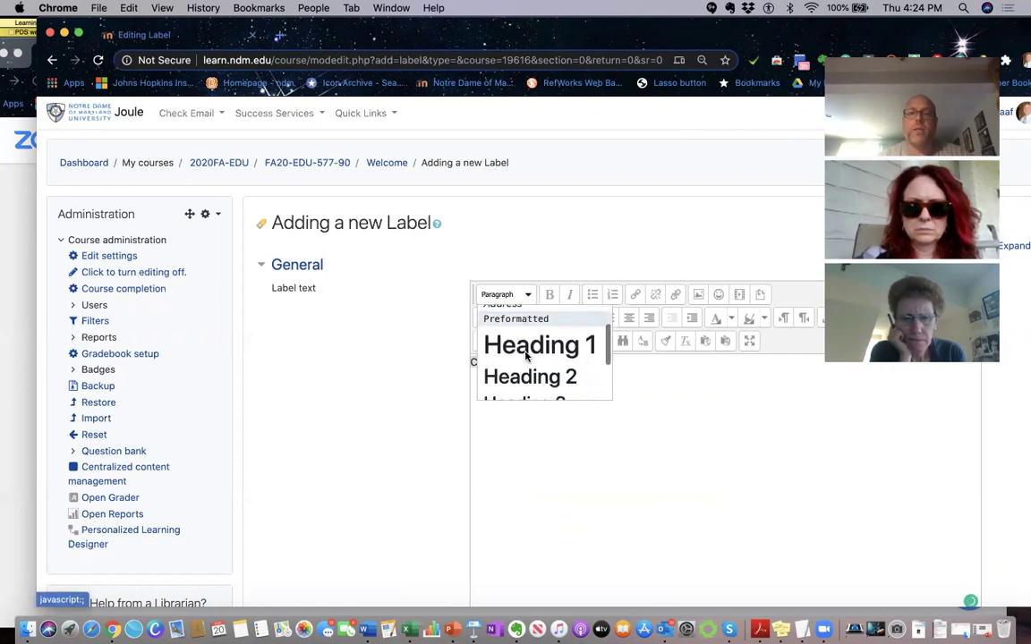
left_click(524, 372)
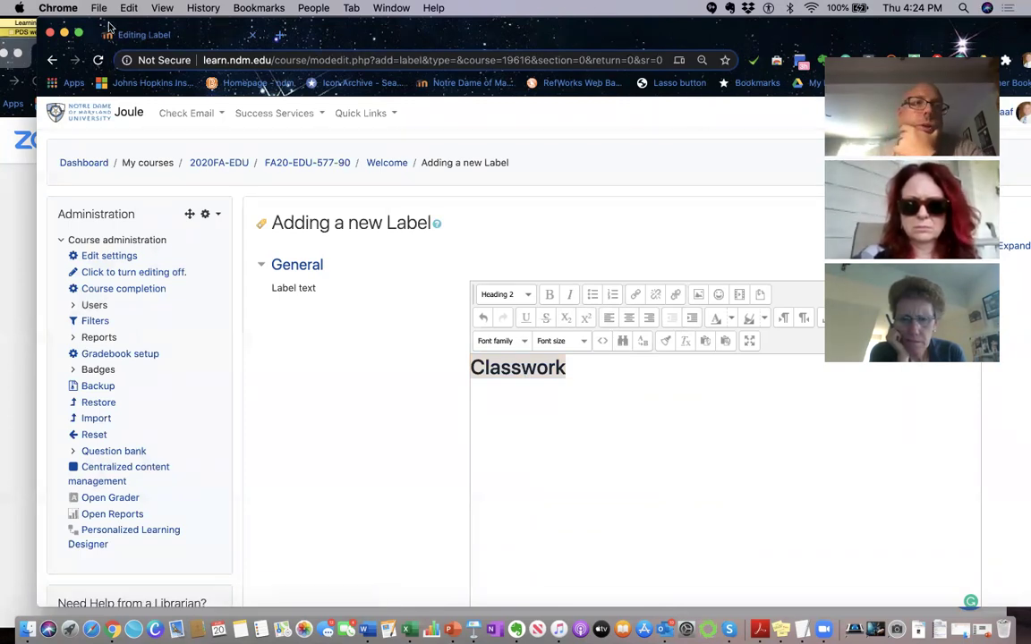
Color the Classwork heading blue and save the label, returning to the course.
left_click_drag(101, 26, 39, 25)
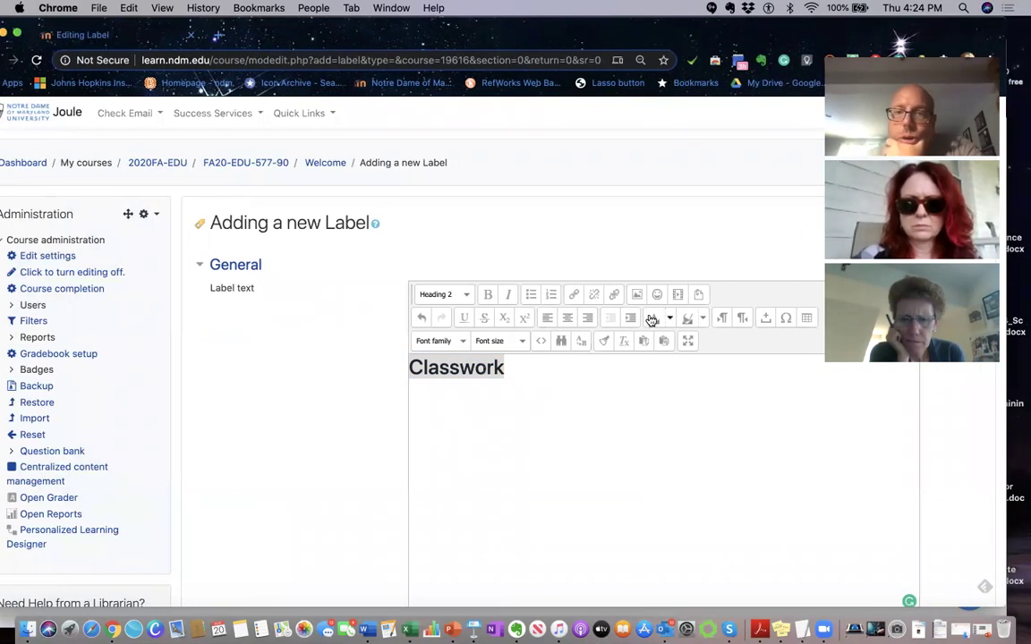
left_click(669, 324)
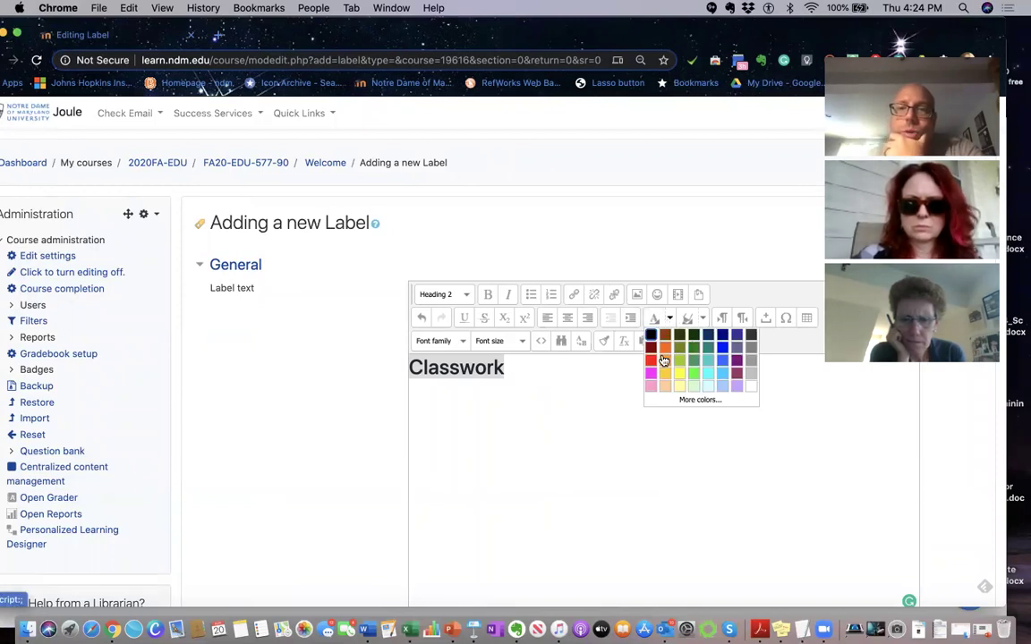
left_click(721, 353)
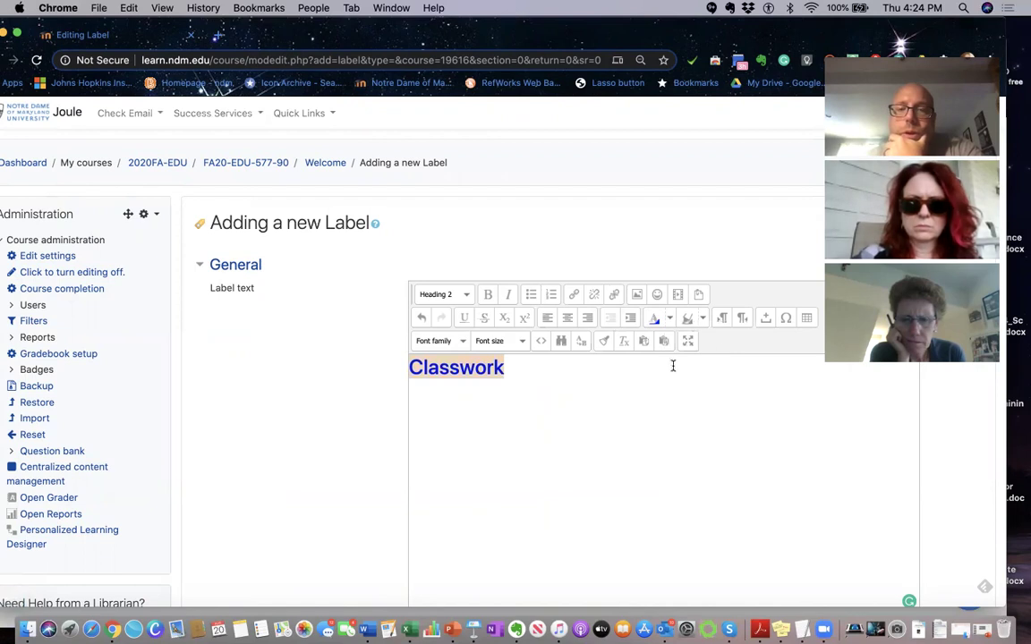
scroll(671, 367, "down", 5)
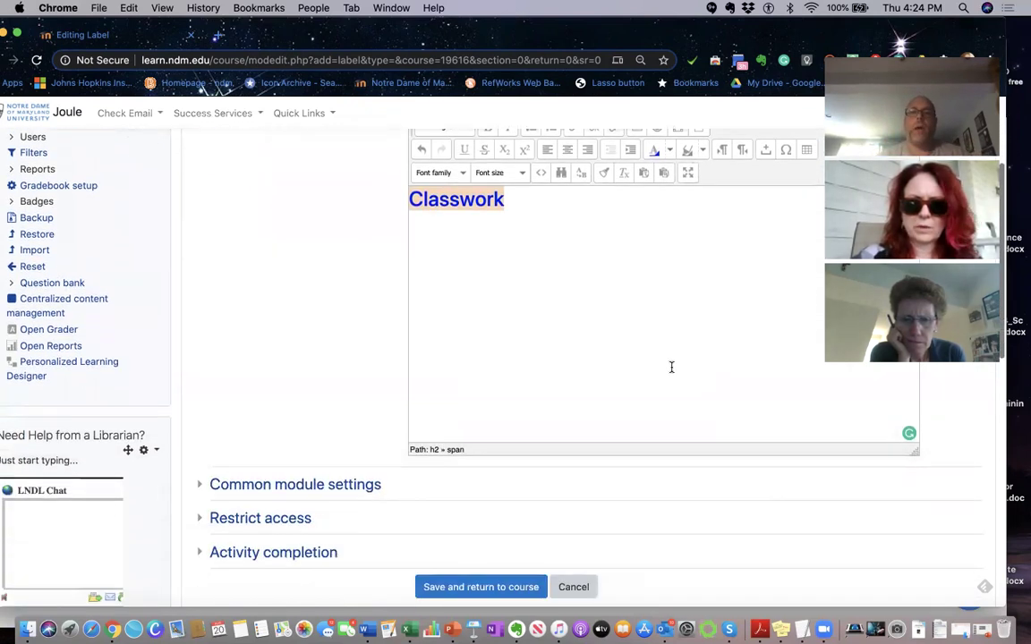
left_click(507, 537)
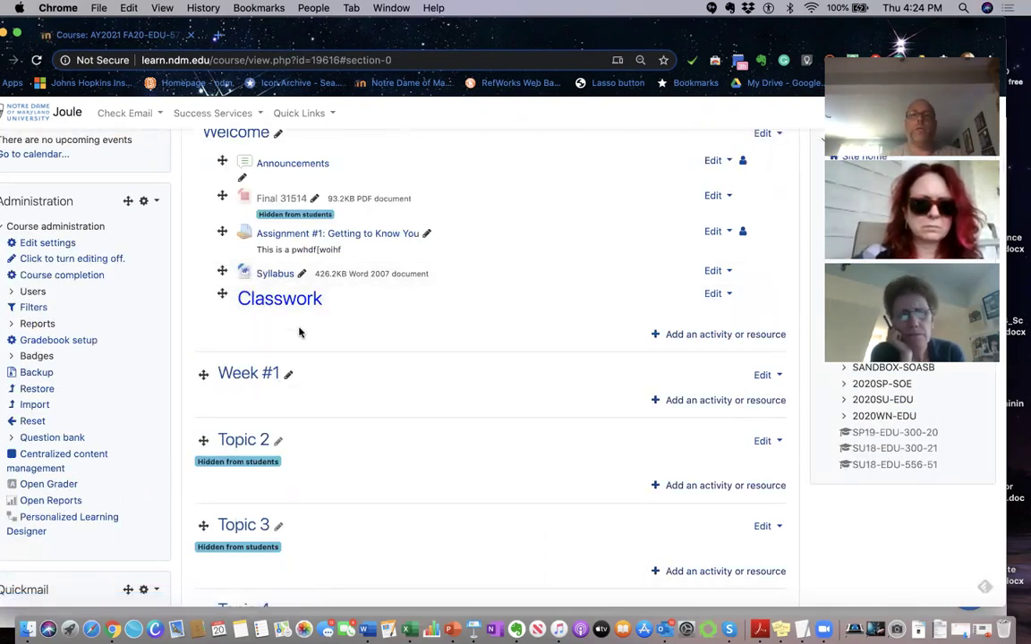
Duplicate the Classwork label, change the copy's text to Readings and save it back to the course.
left_click(717, 295)
left_click(603, 376)
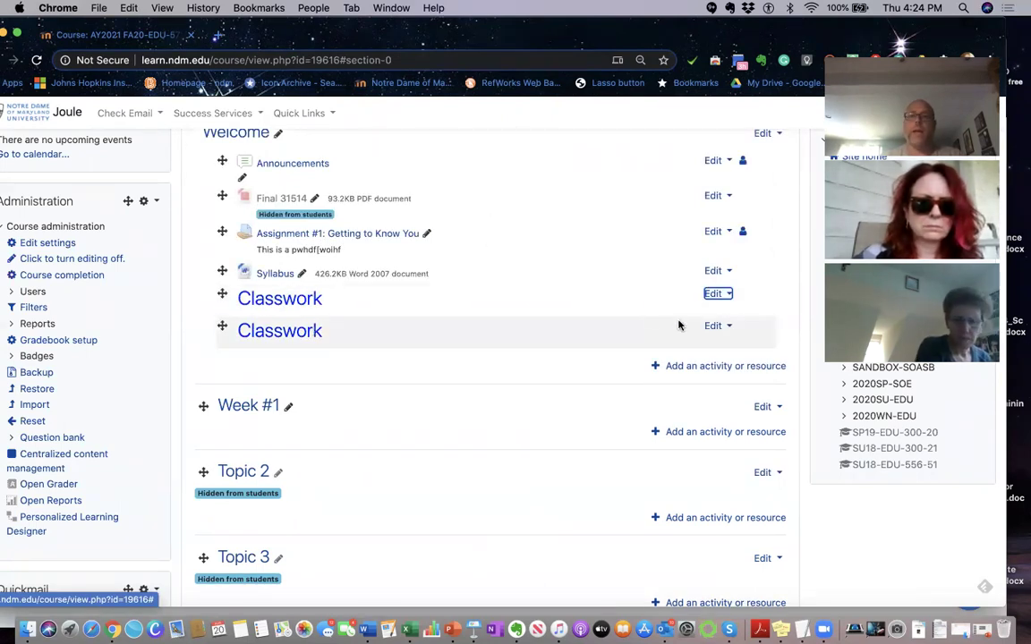
left_click(712, 327)
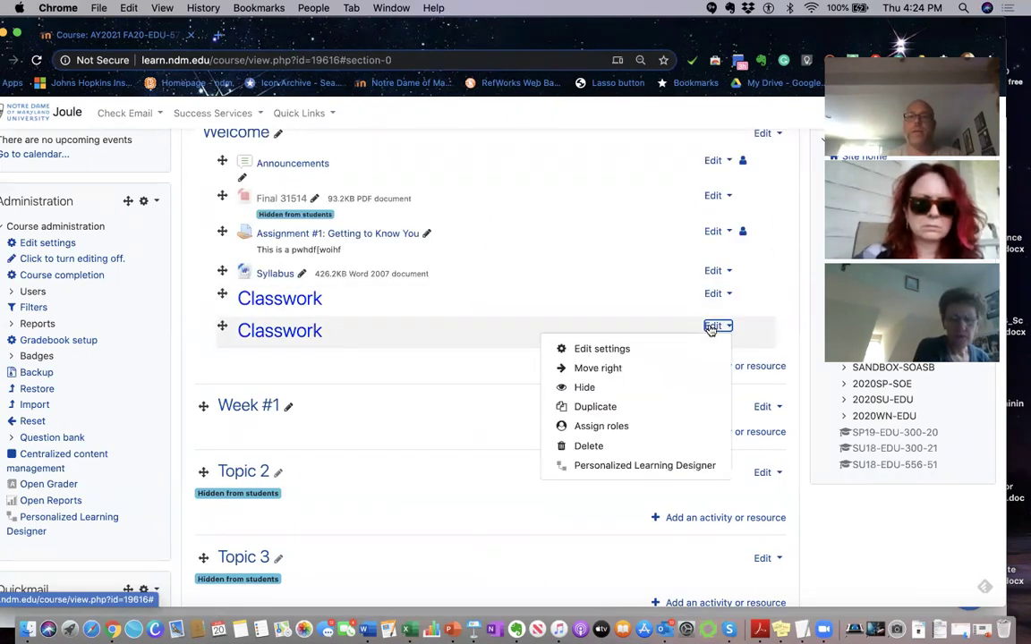
left_click(601, 349)
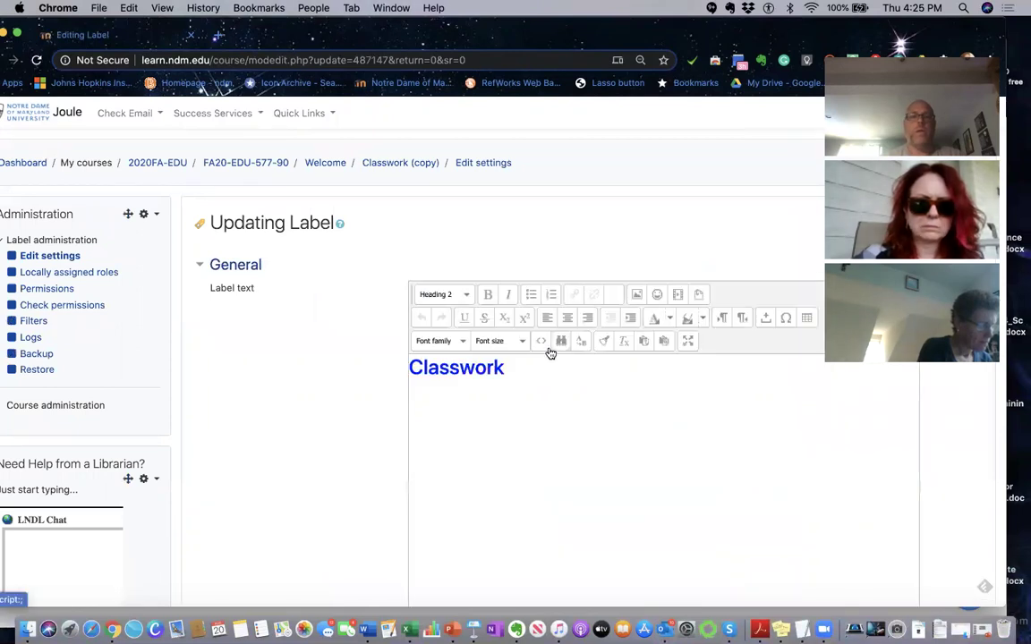
left_click_drag(505, 367, 410, 368)
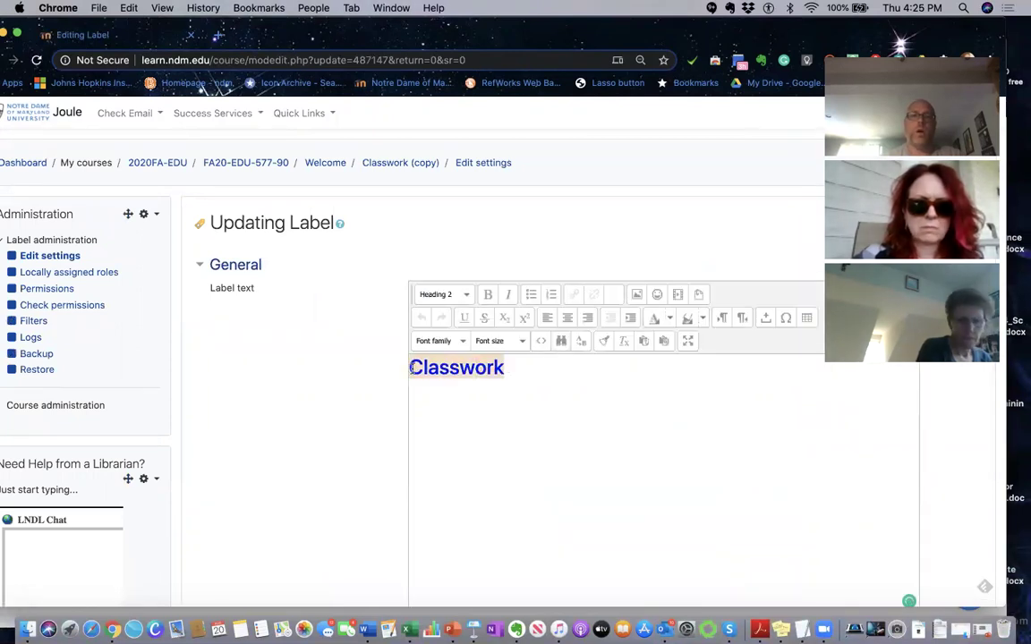
type("Readings")
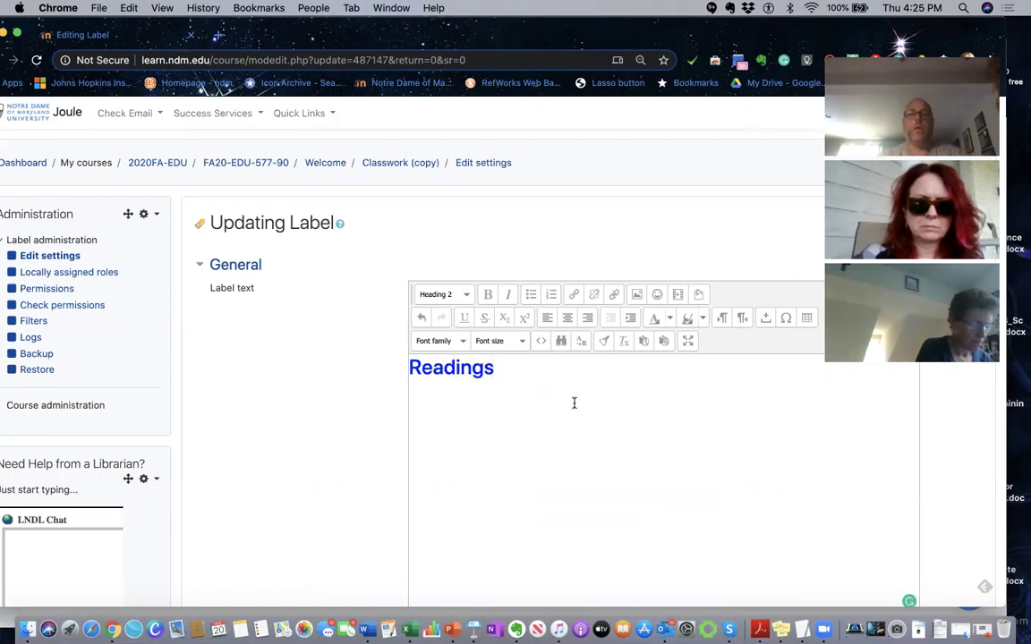
scroll(572, 403, "down", 5)
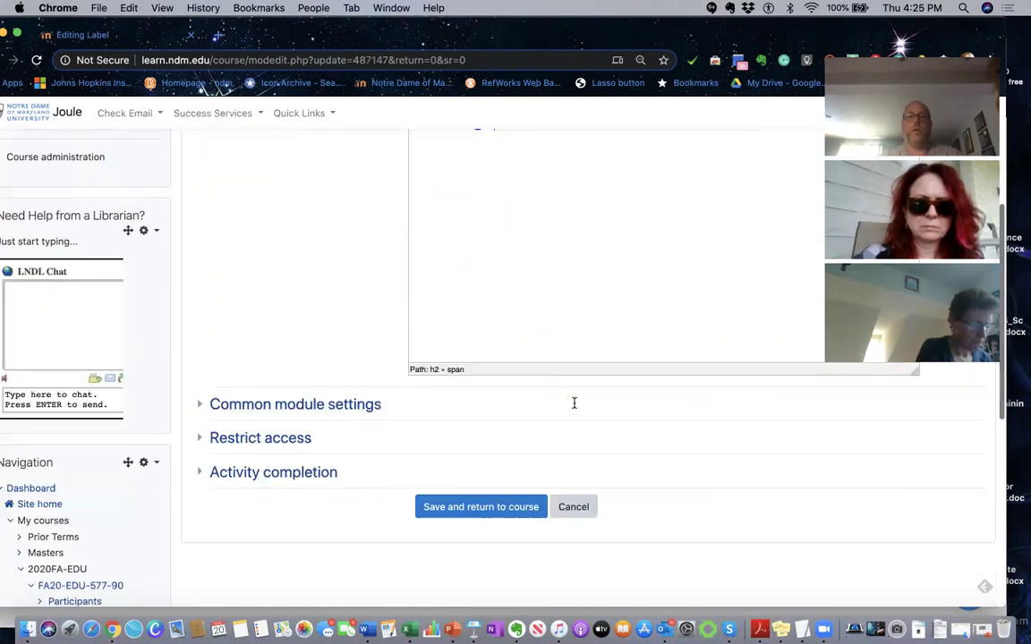
left_click(501, 414)
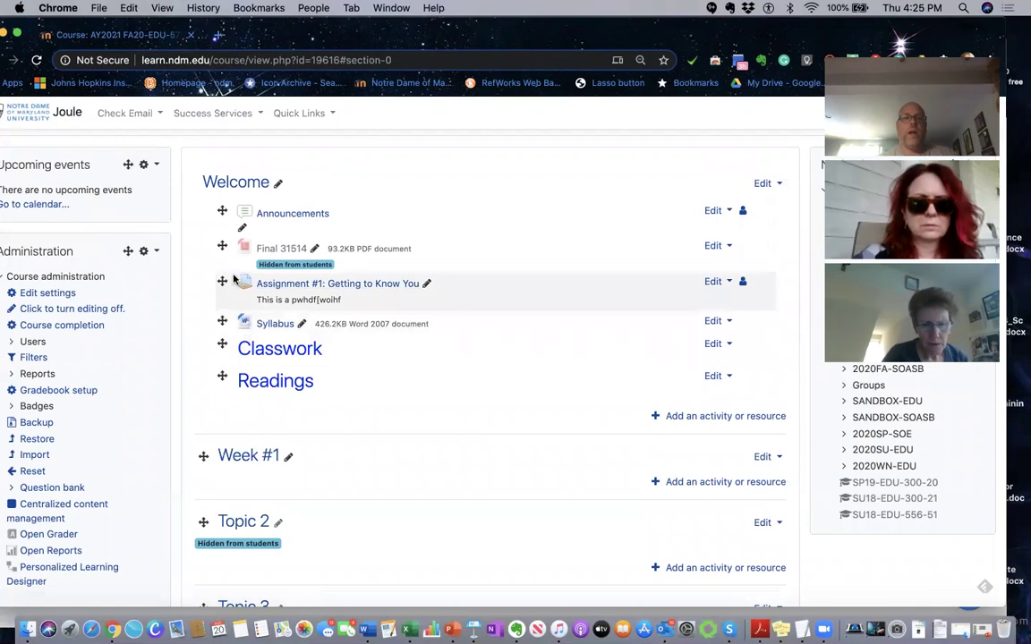
Move the Final 31514 PDF in the Welcome section directly below the Classwork label.
left_click_drag(224, 245, 233, 346)
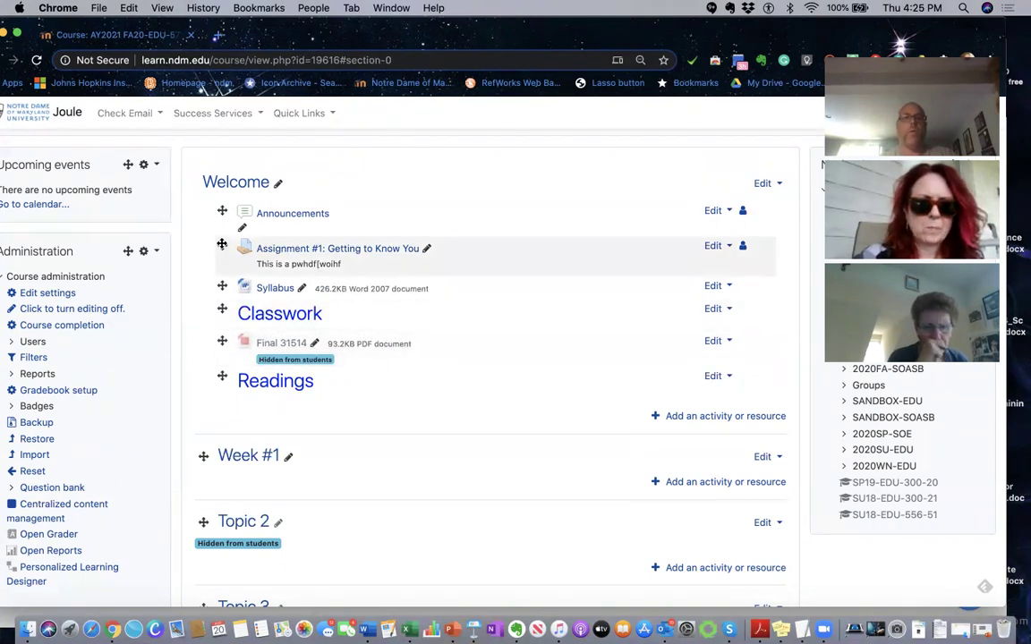
left_click(222, 245)
scroll(204, 289, "down", 1)
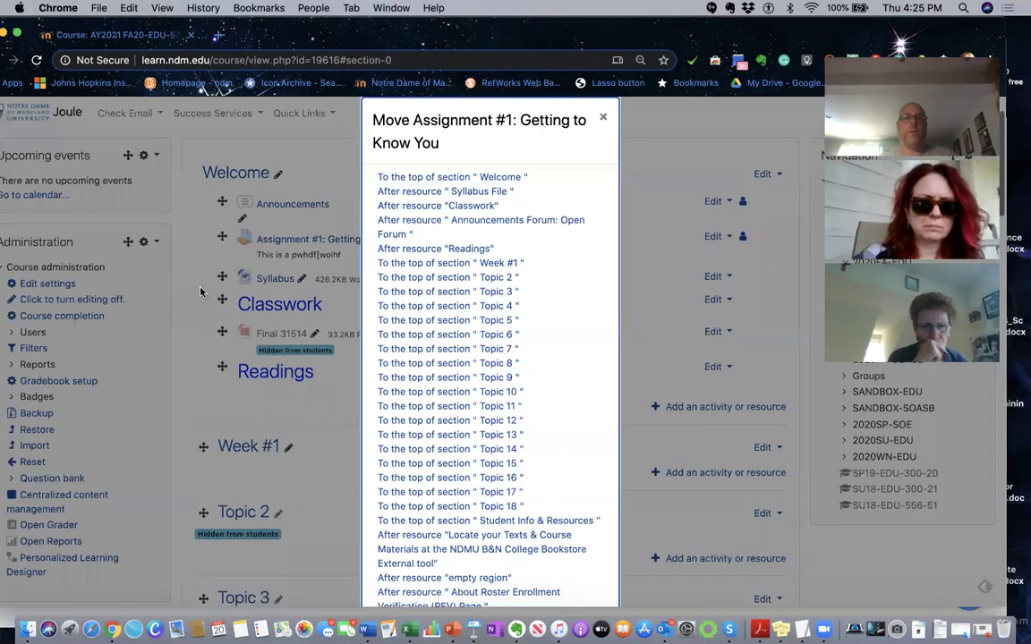
left_click(603, 119)
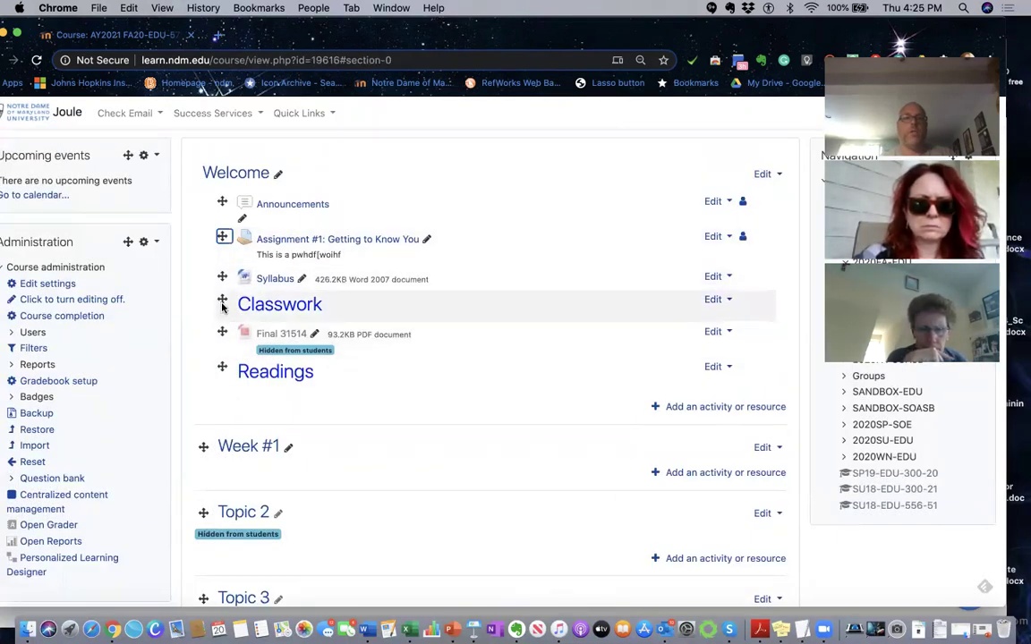
Move the Syllabus file directly below the Readings label in the Welcome section.
left_click_drag(220, 276, 236, 394)
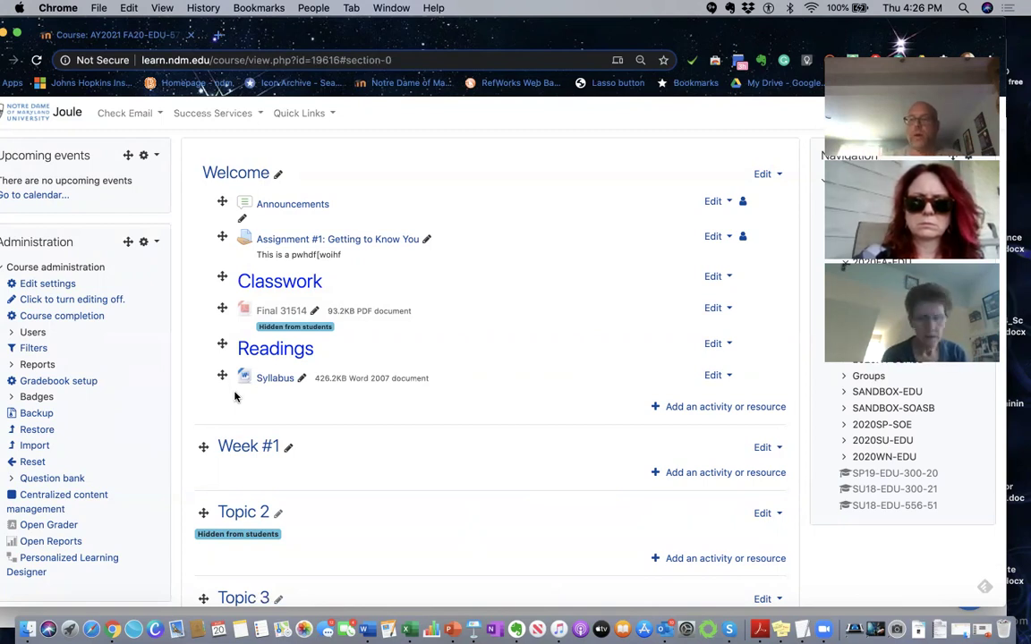
Start a new URL resource in the Welcome section and name it Reading Video.
left_click(690, 409)
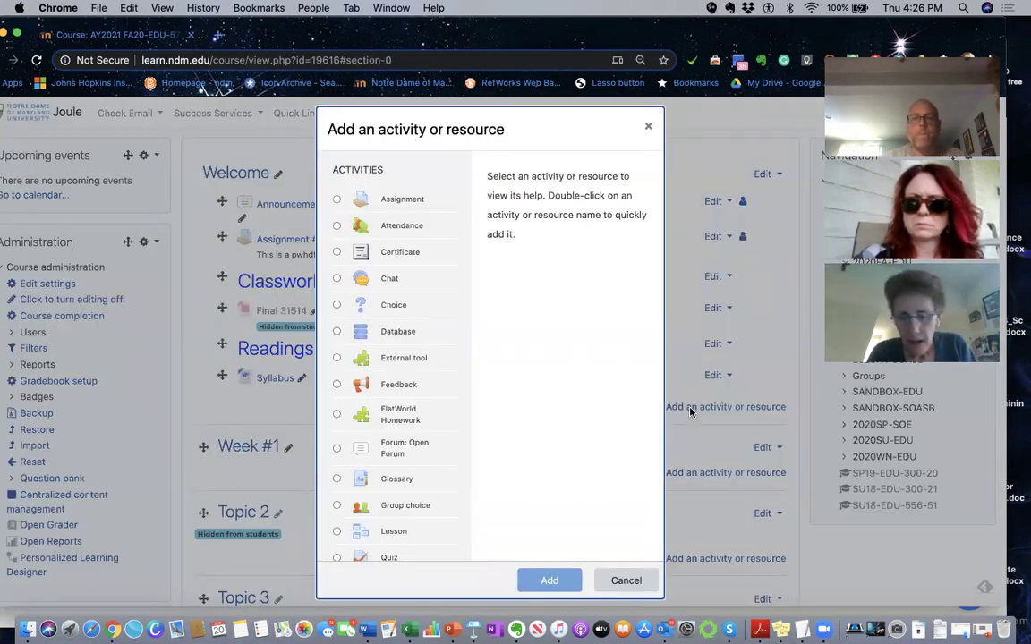
scroll(394, 435, "down", 5)
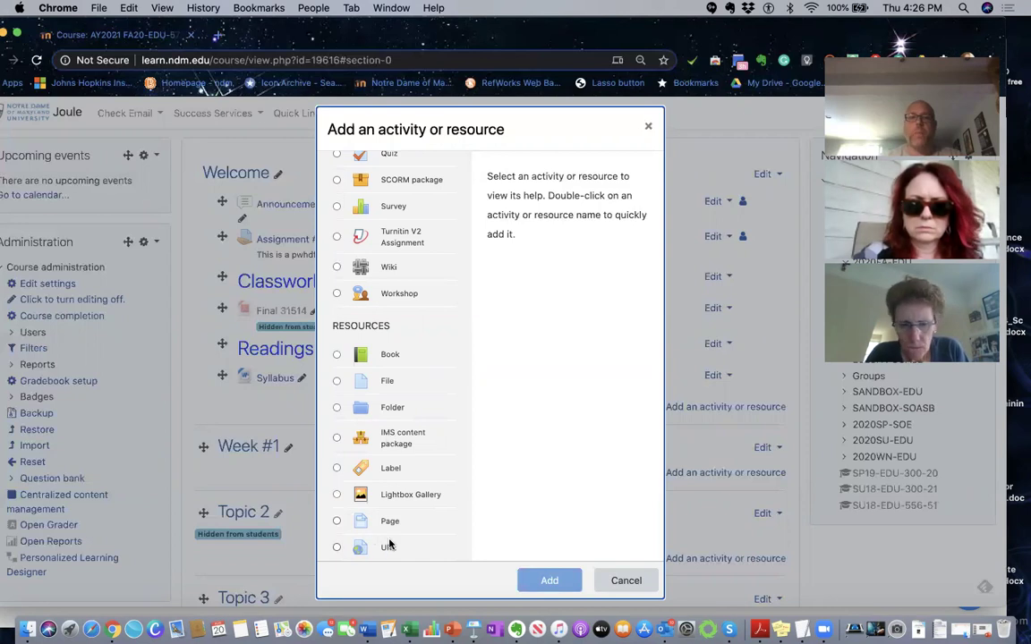
left_click(336, 548)
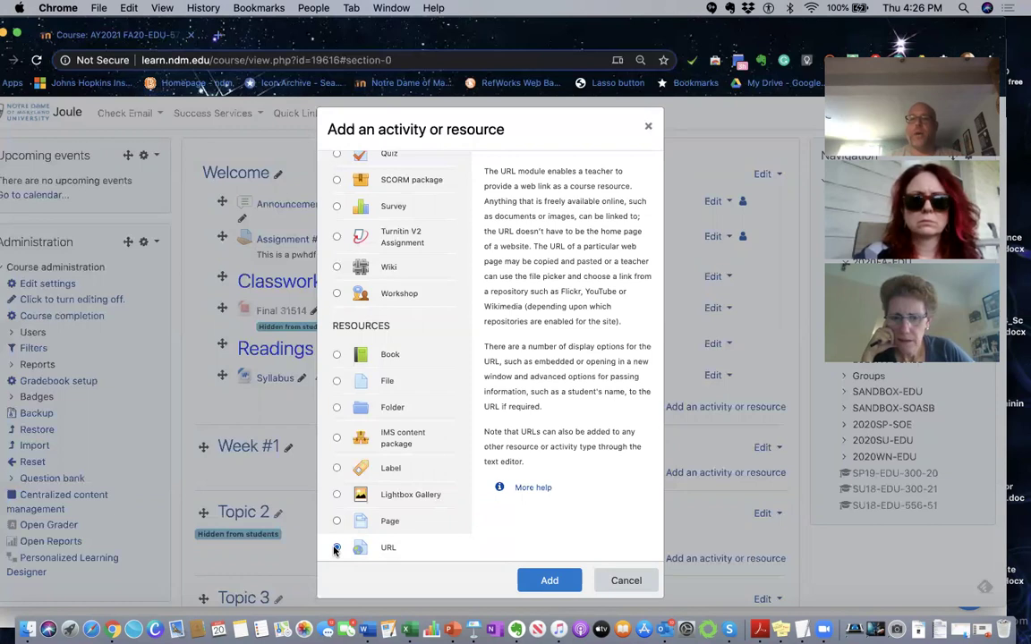
left_click(567, 581)
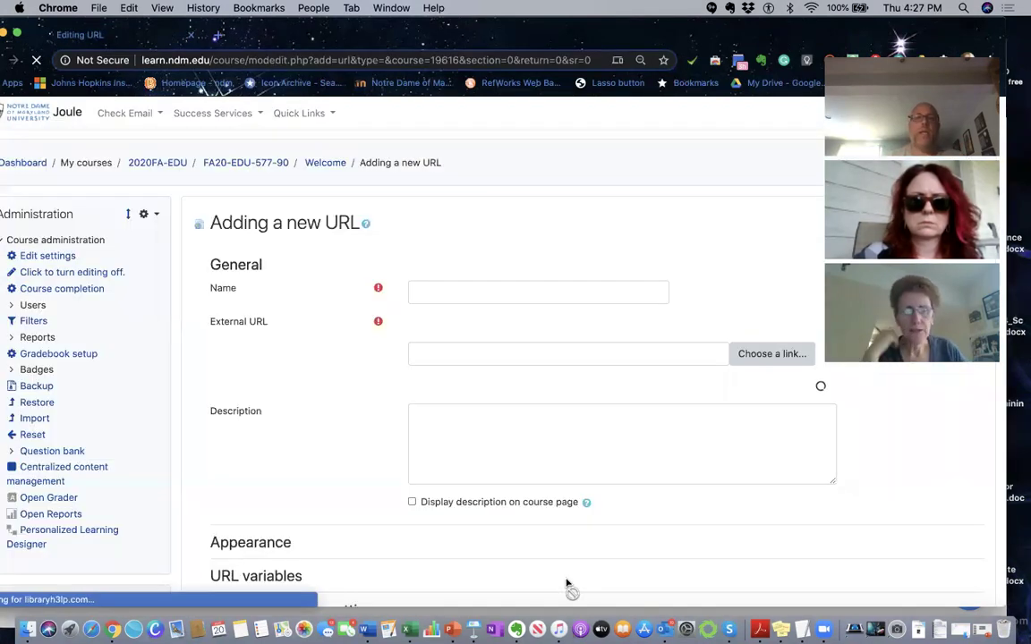
left_click(448, 294)
type("Reading Video")
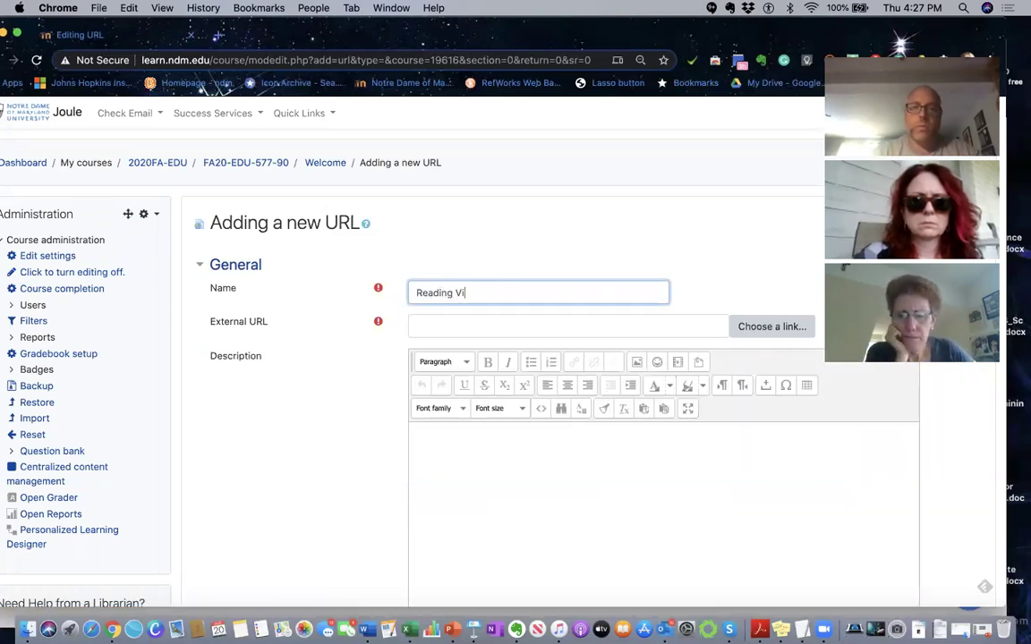
left_click(443, 327)
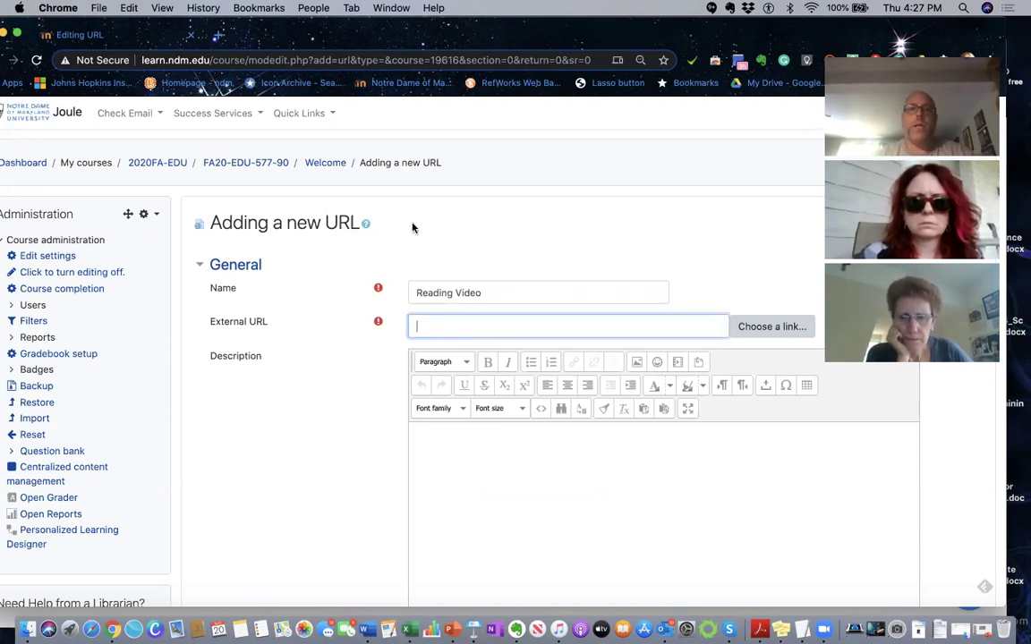
left_click(369, 116)
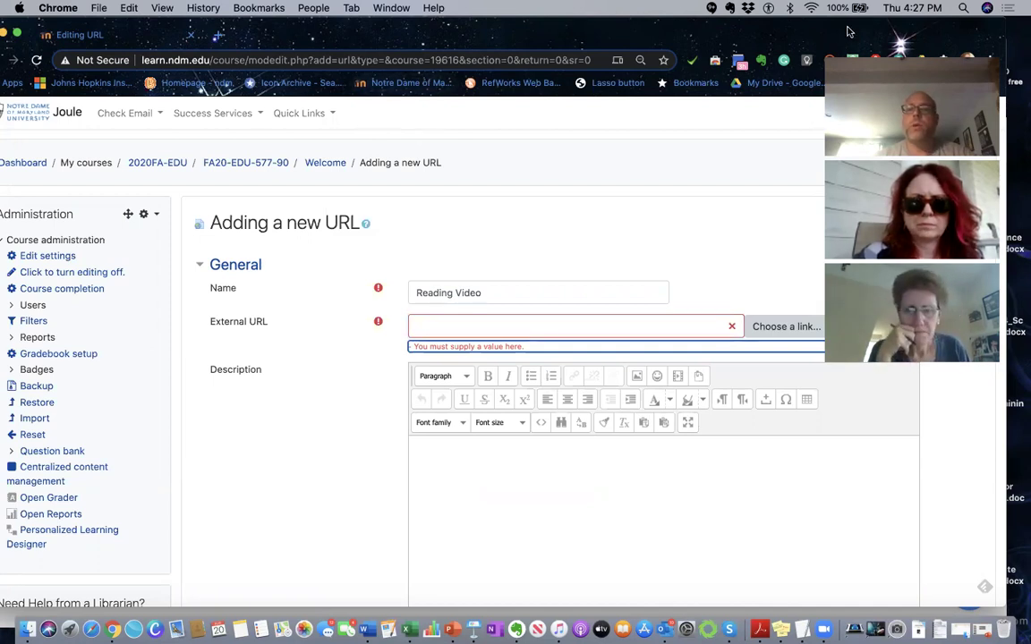
left_click(435, 323)
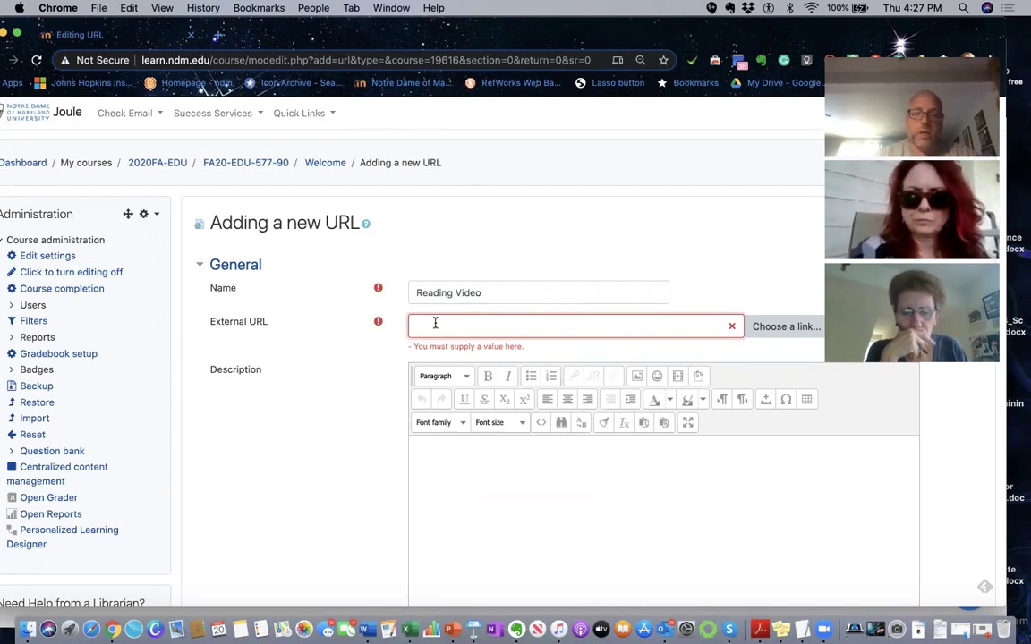
type("http:")
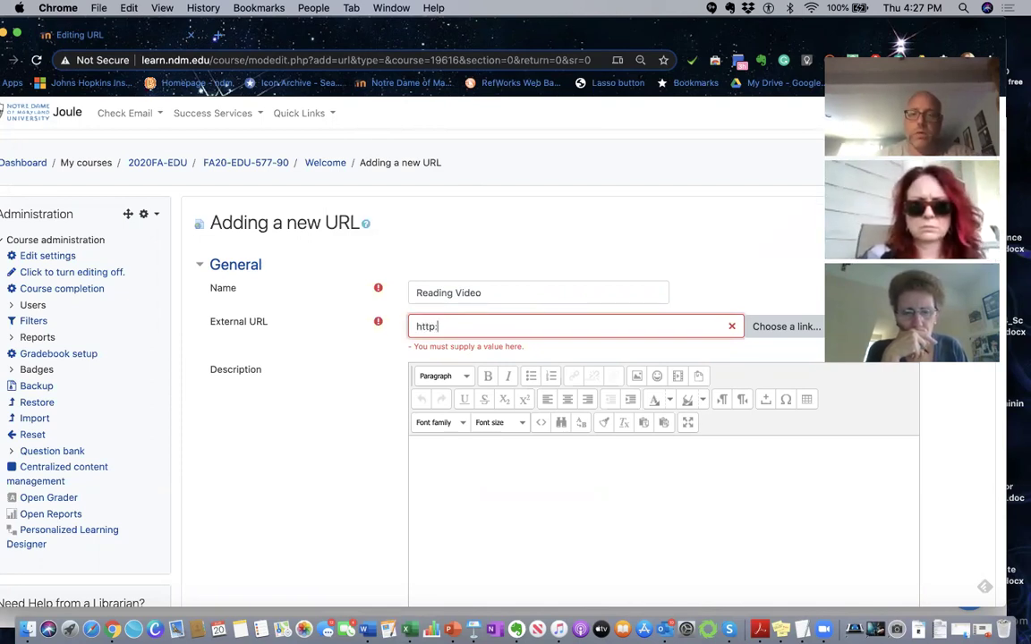
type("//www.you")
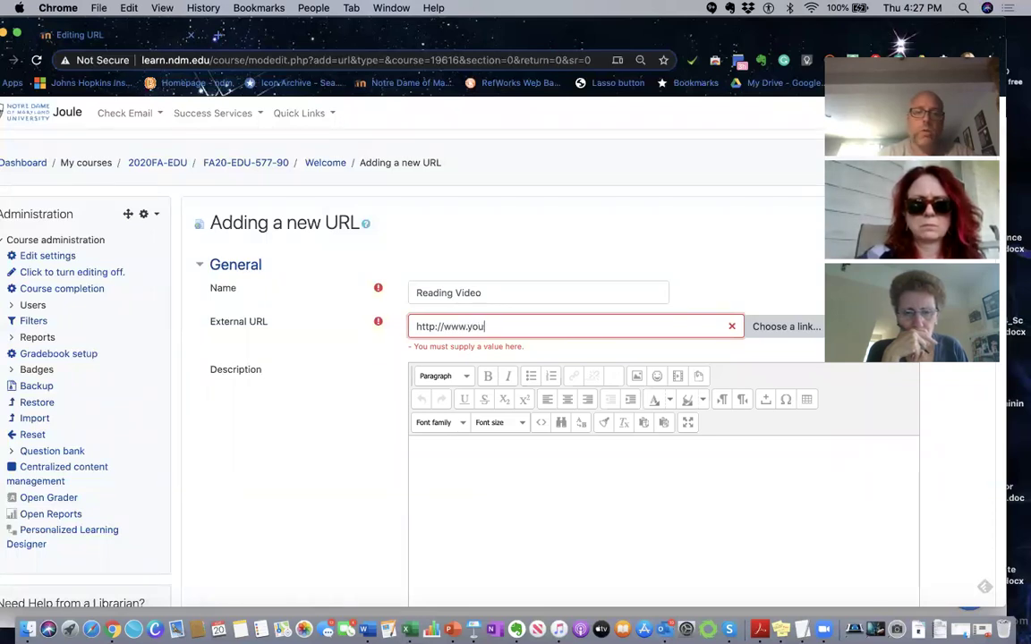
type("tube")
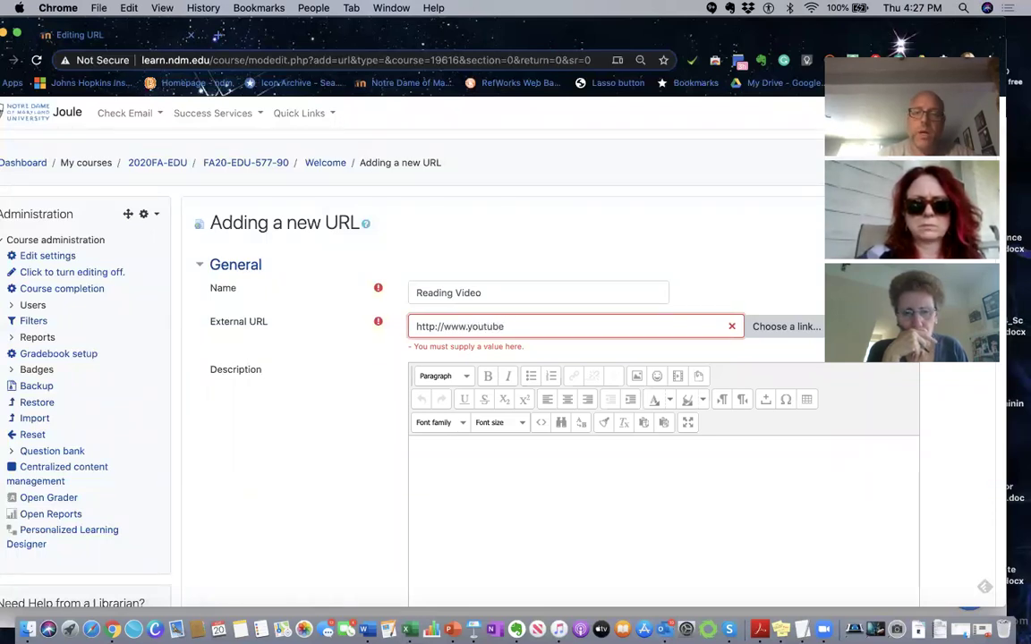
type(".com")
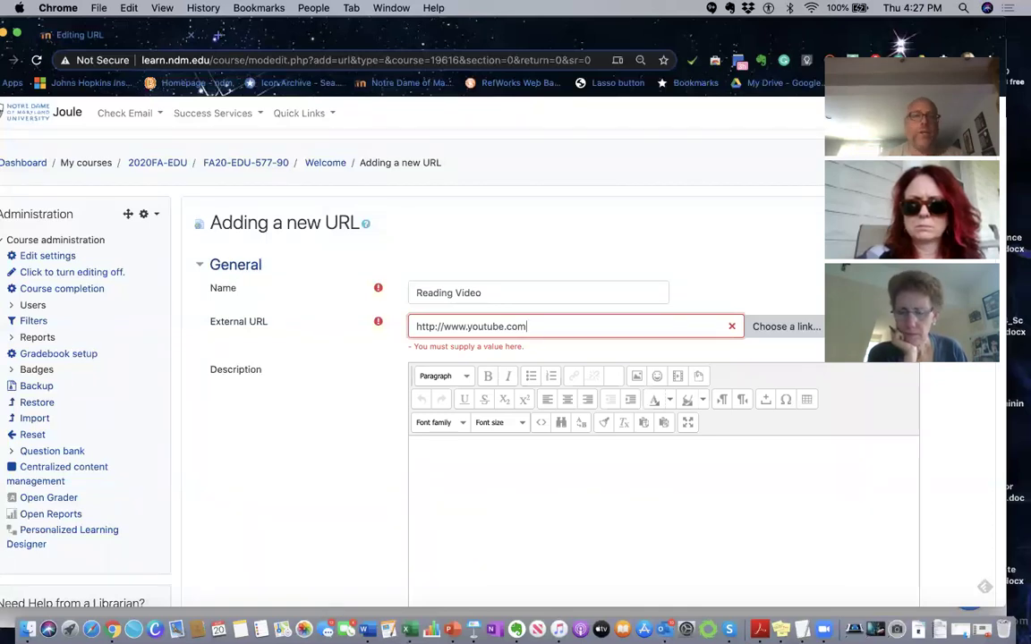
triple_click(529, 326)
key("BackSpace")
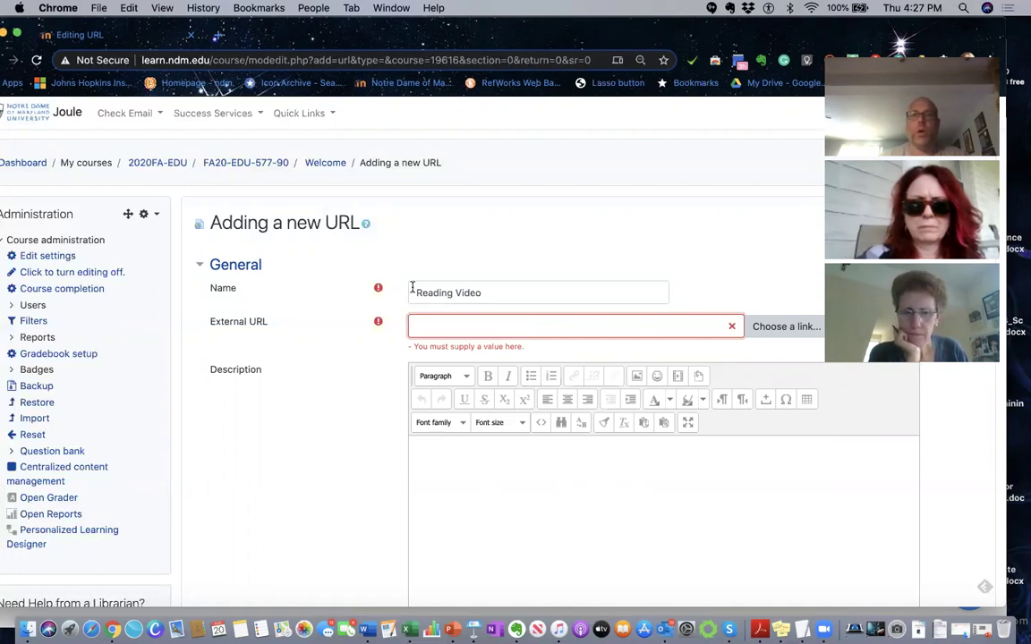
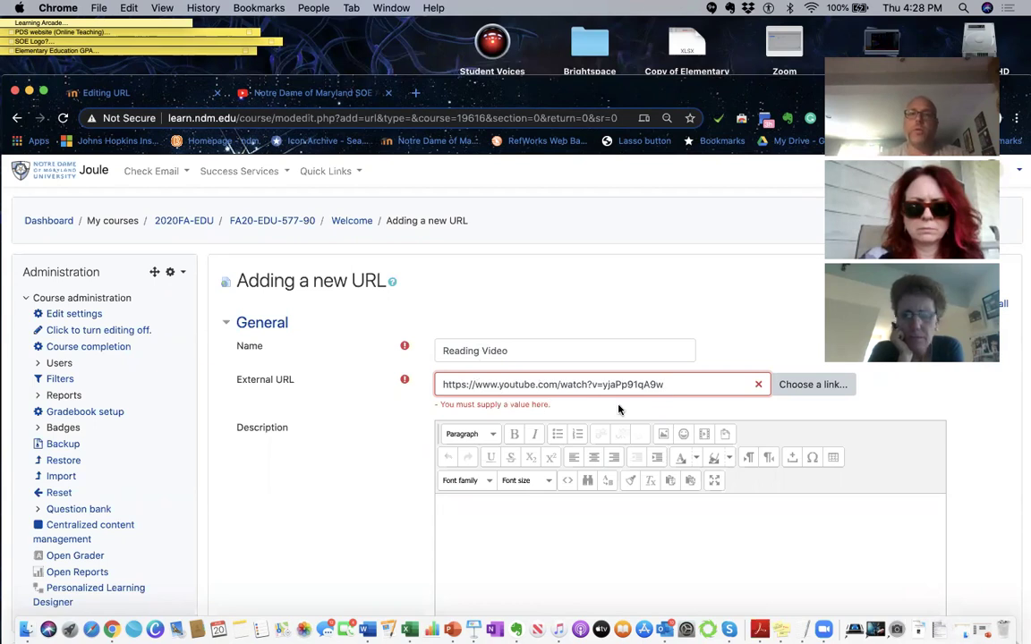
scroll(617, 409, "down", 10)
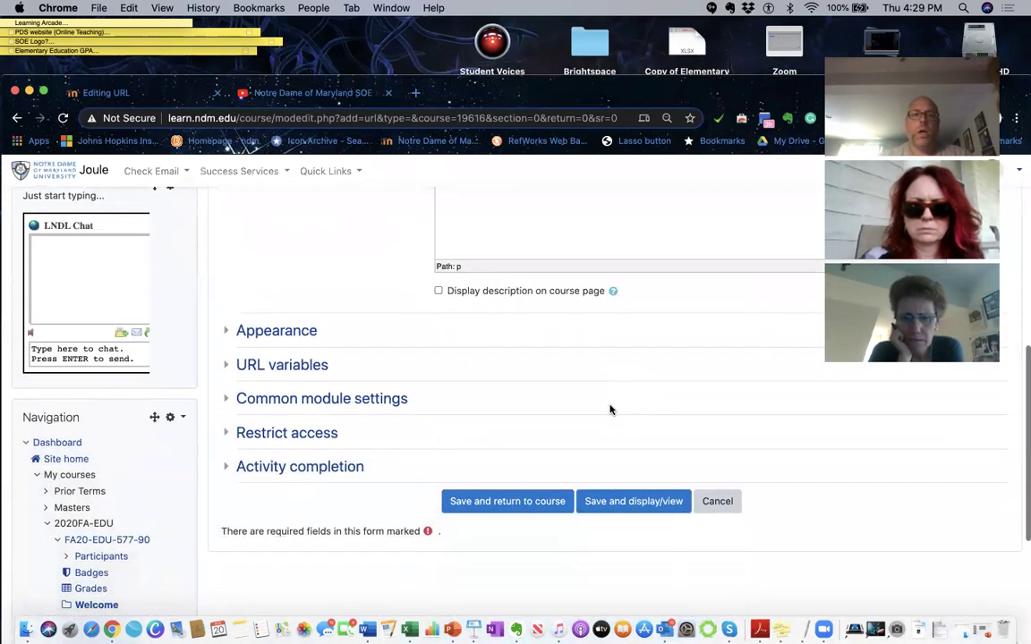
left_click(529, 500)
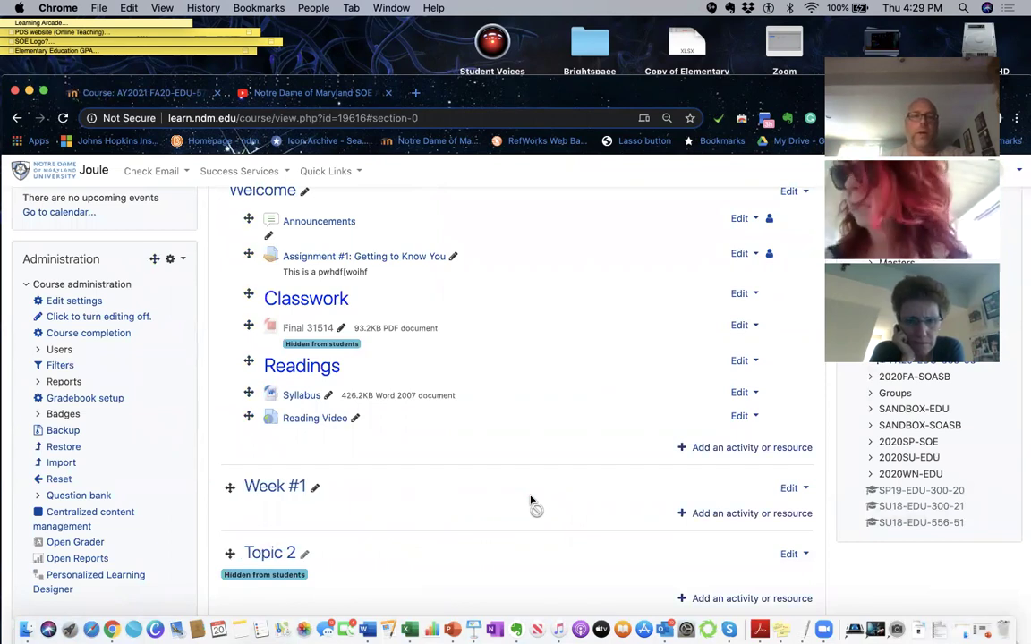
scroll(531, 501, "up", 1)
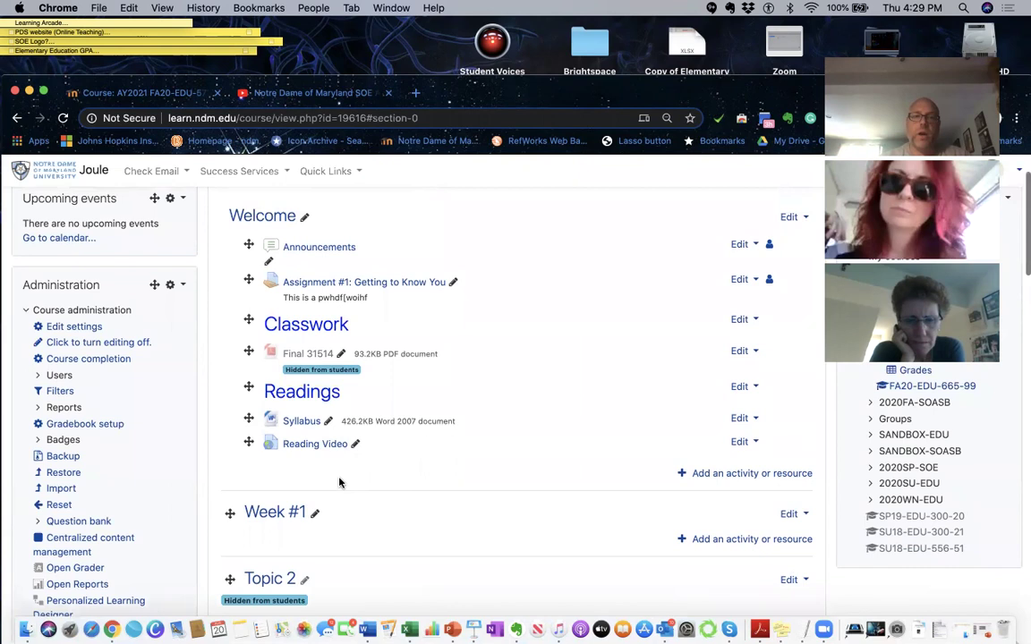
Test the Reading Video link in the Welcome section, pause the video and return to the course page.
scroll(339, 483, "up", 1)
left_click(312, 469)
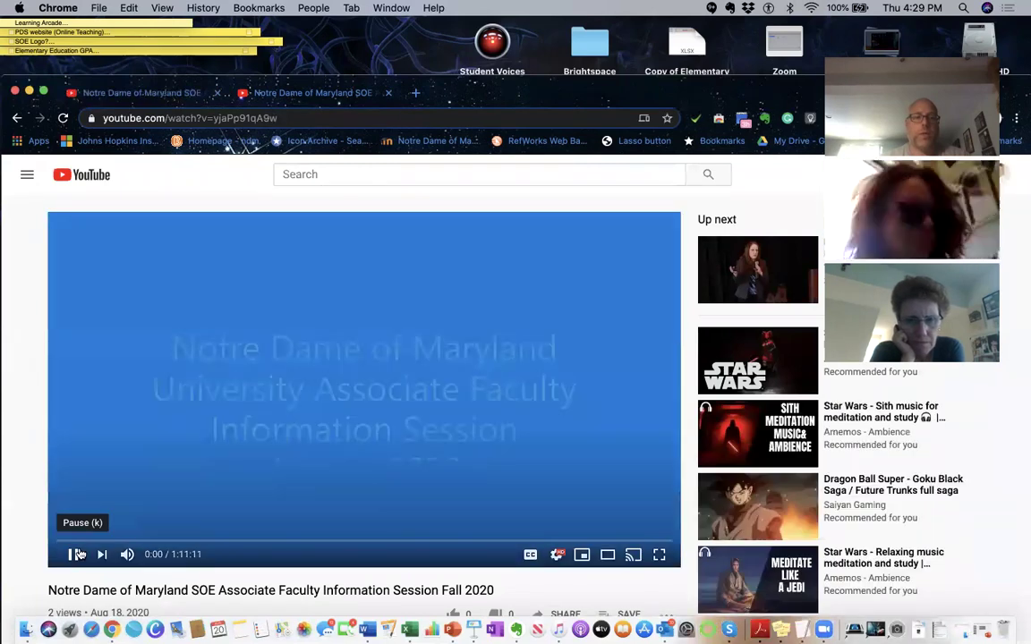
left_click(77, 554)
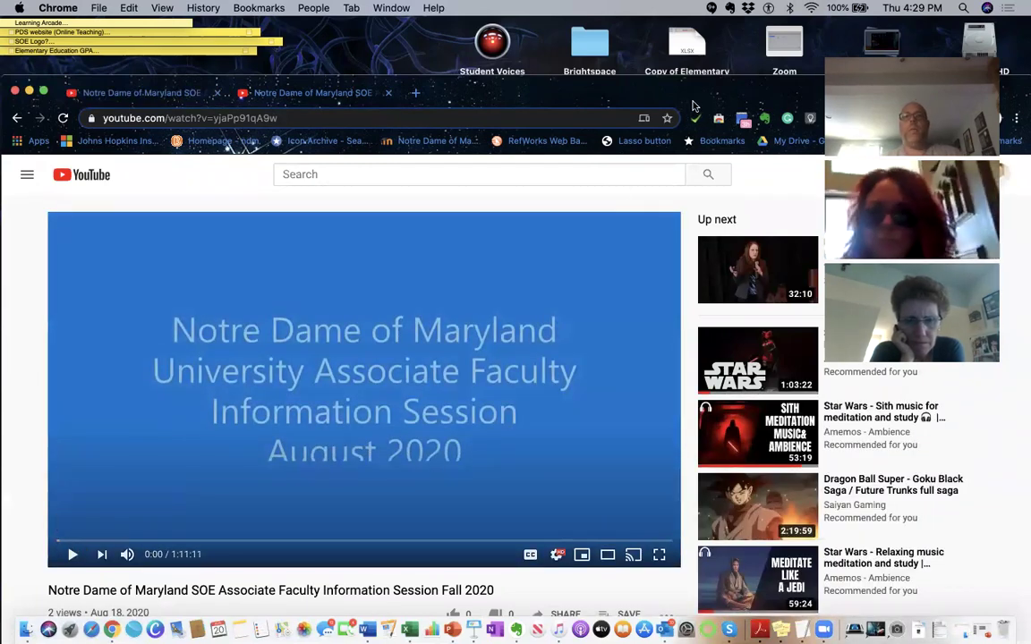
left_click(15, 119)
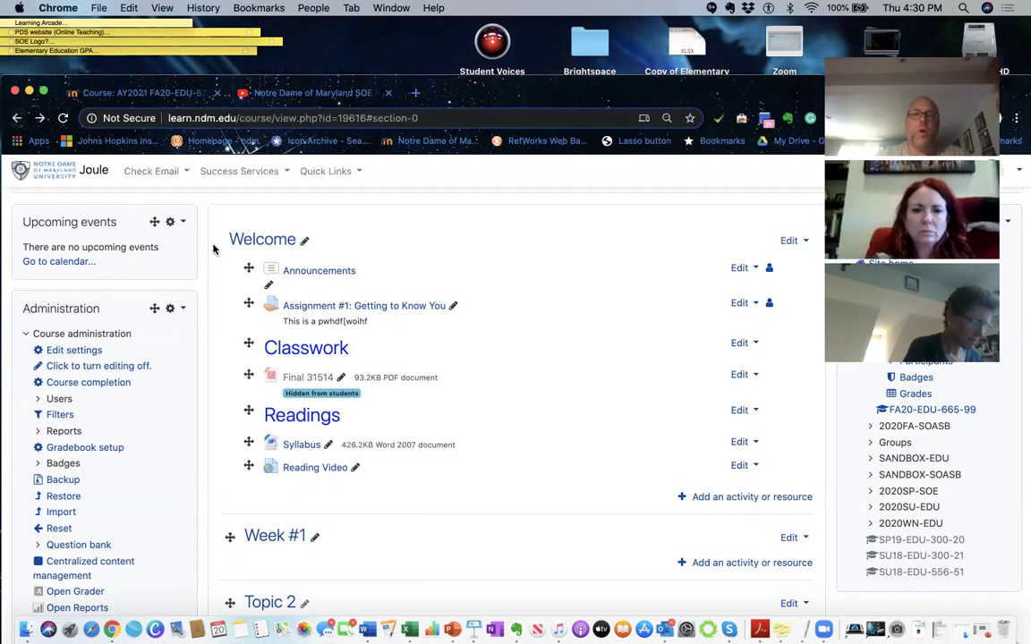
Compose a new Quickmail email for the course and add all potential recipients to the selected recipients.
scroll(268, 340, "down", 3)
scroll(324, 508, "down", 5)
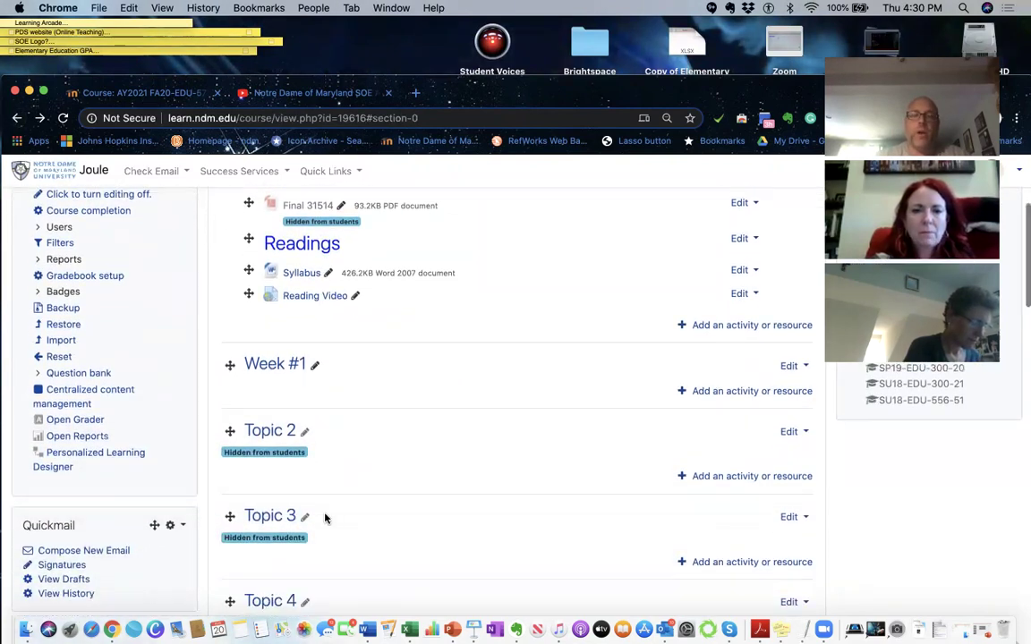
scroll(324, 518, "down", 1)
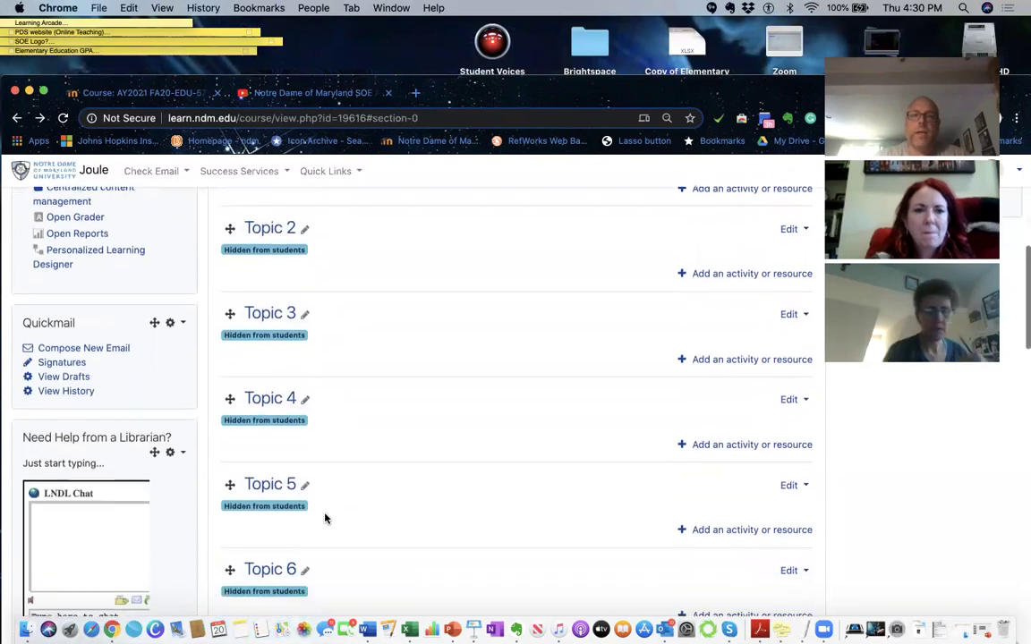
scroll(325, 518, "up", 2)
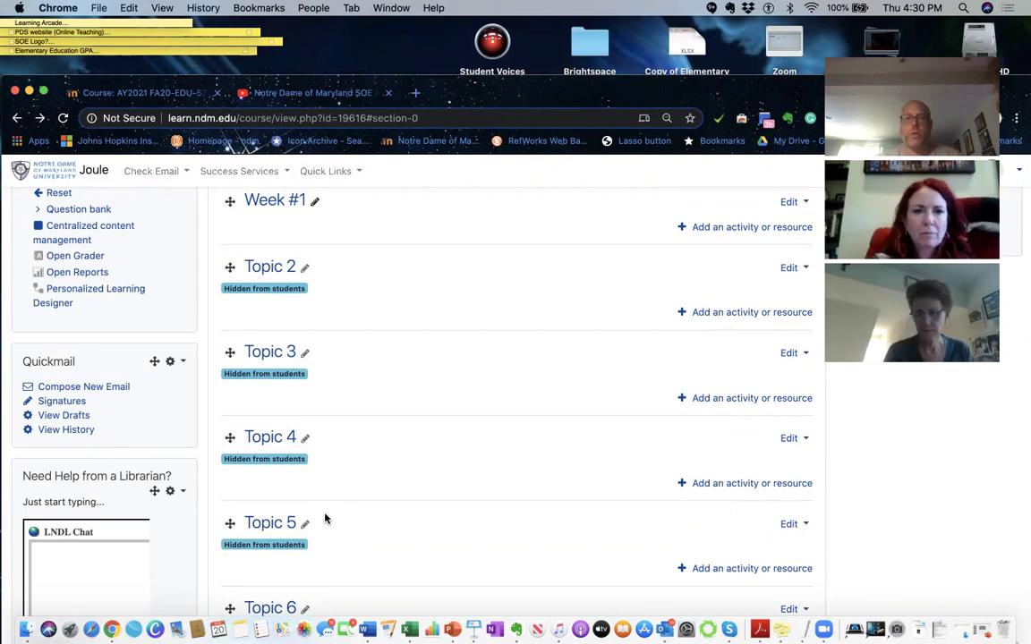
scroll(324, 518, "up", 10)
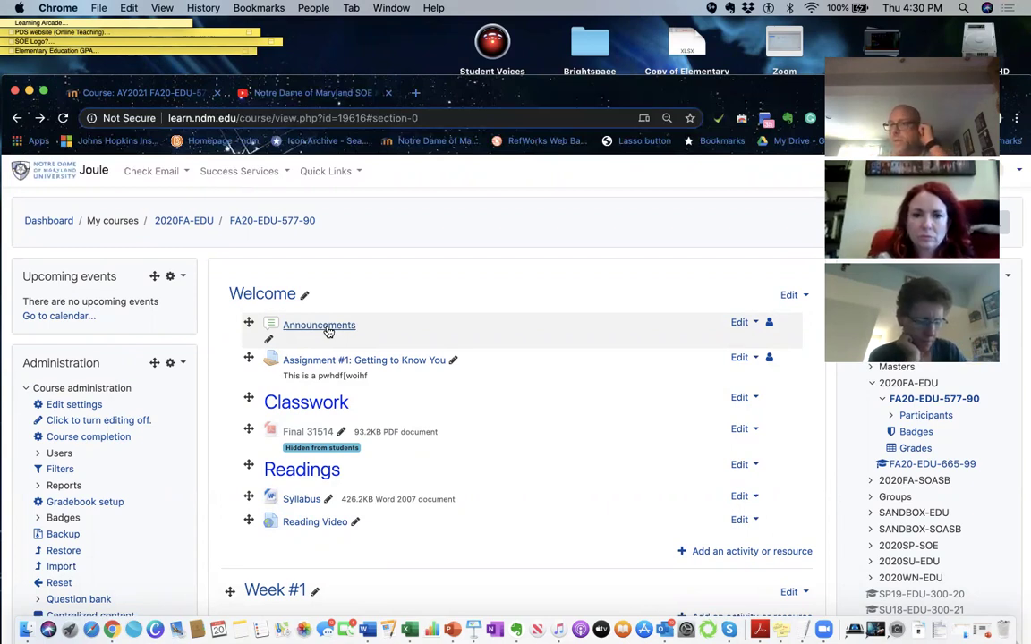
scroll(328, 332, "down", 1)
scroll(328, 332, "down", 6)
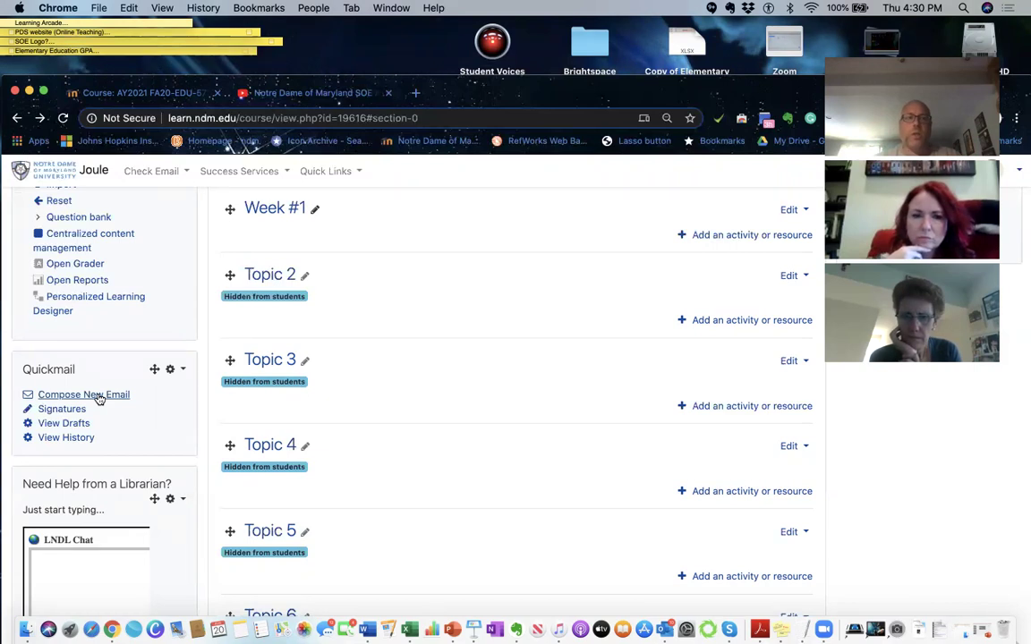
left_click(98, 397)
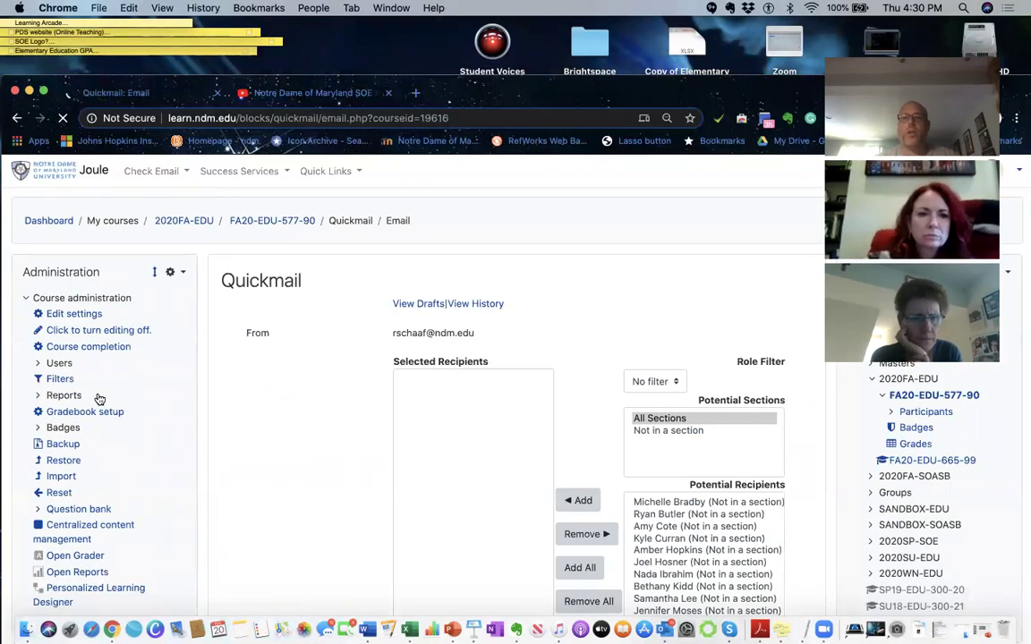
scroll(99, 397, "down", 3)
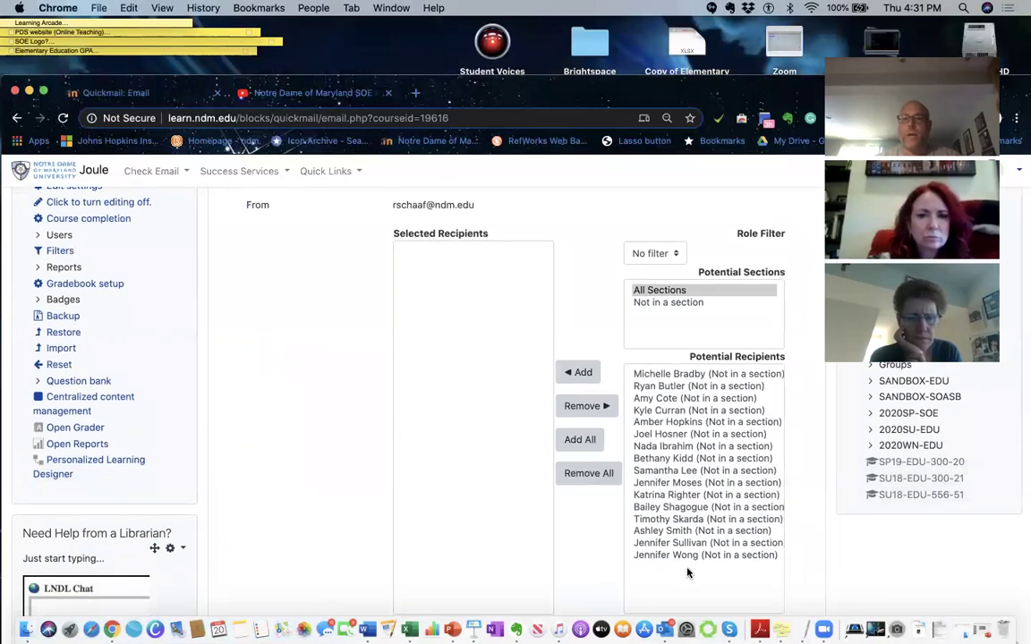
left_click(580, 440)
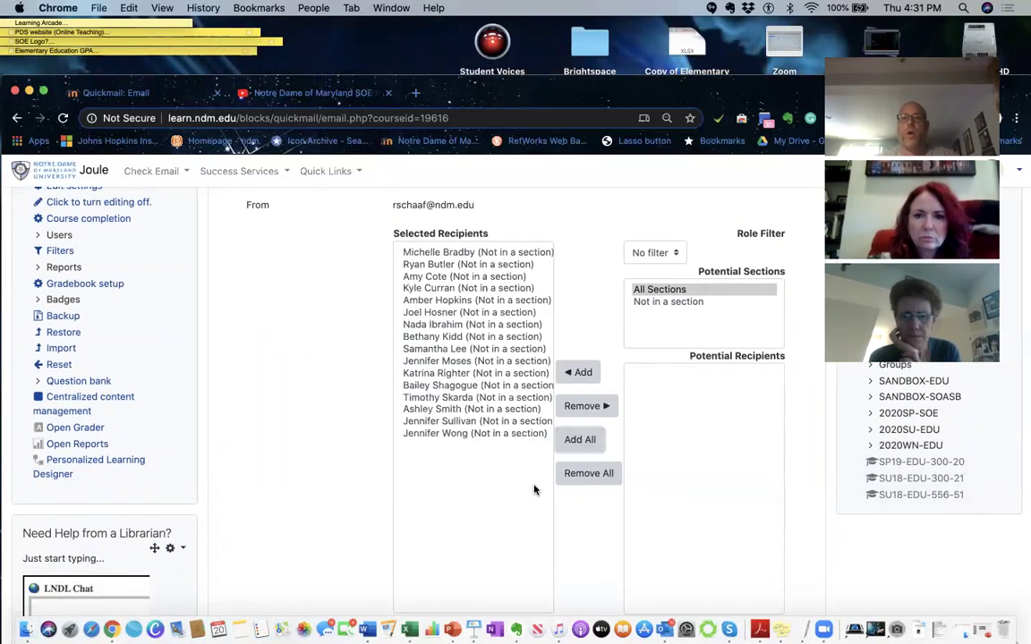
Review the Quickmail form's recipients, attachment, subject, message, signature and send options, and go back to the FA20-EDU-577-90 course without sending.
scroll(535, 489, "down", 8)
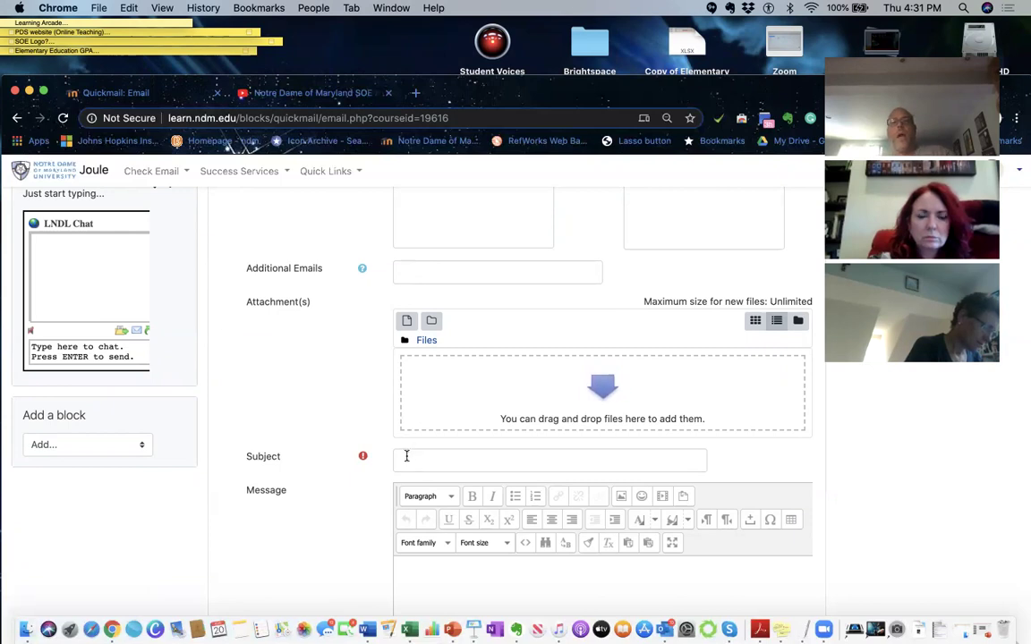
scroll(407, 456, "down", 5)
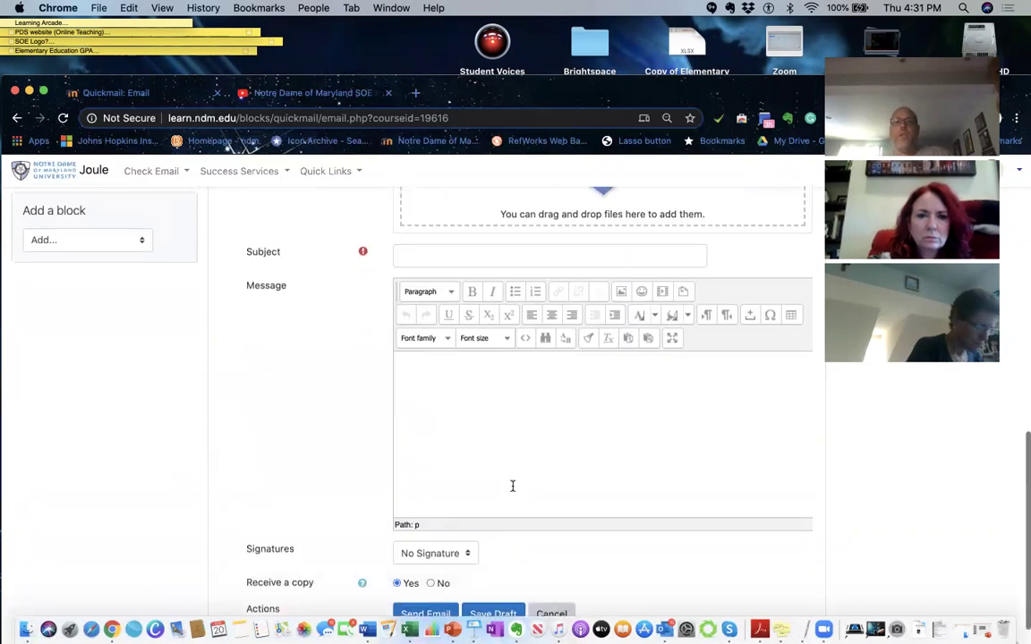
scroll(513, 485, "down", 2)
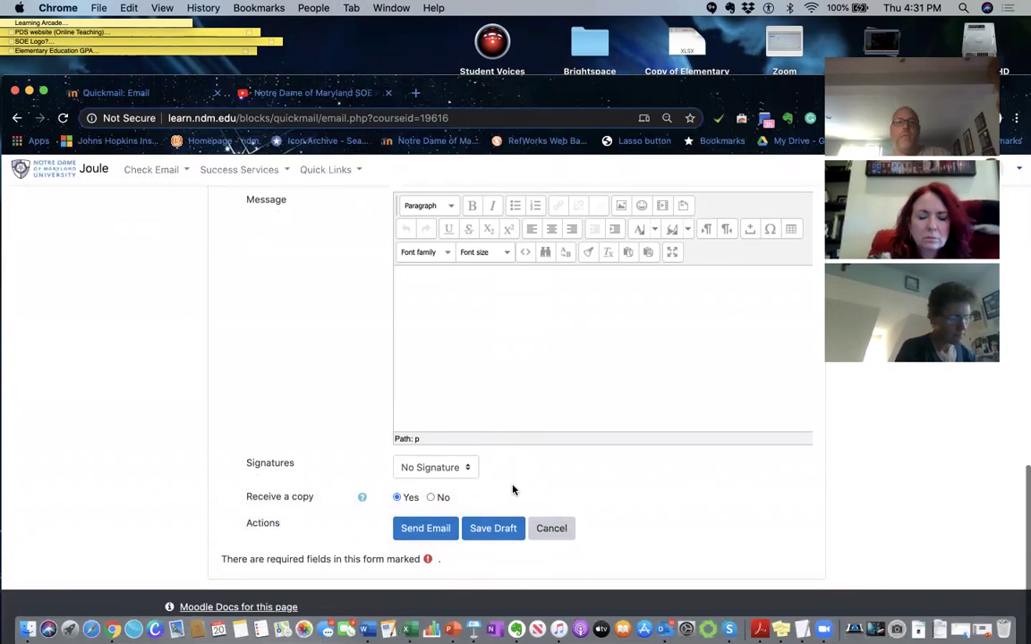
scroll(512, 488, "up", 6)
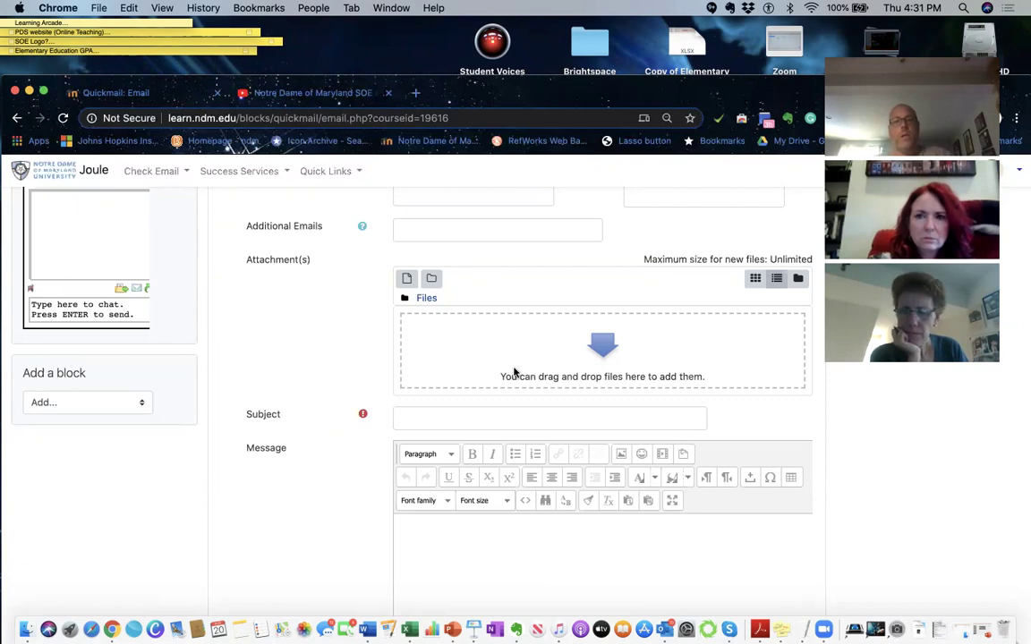
scroll(514, 372, "down", 5)
scroll(515, 372, "down", 1)
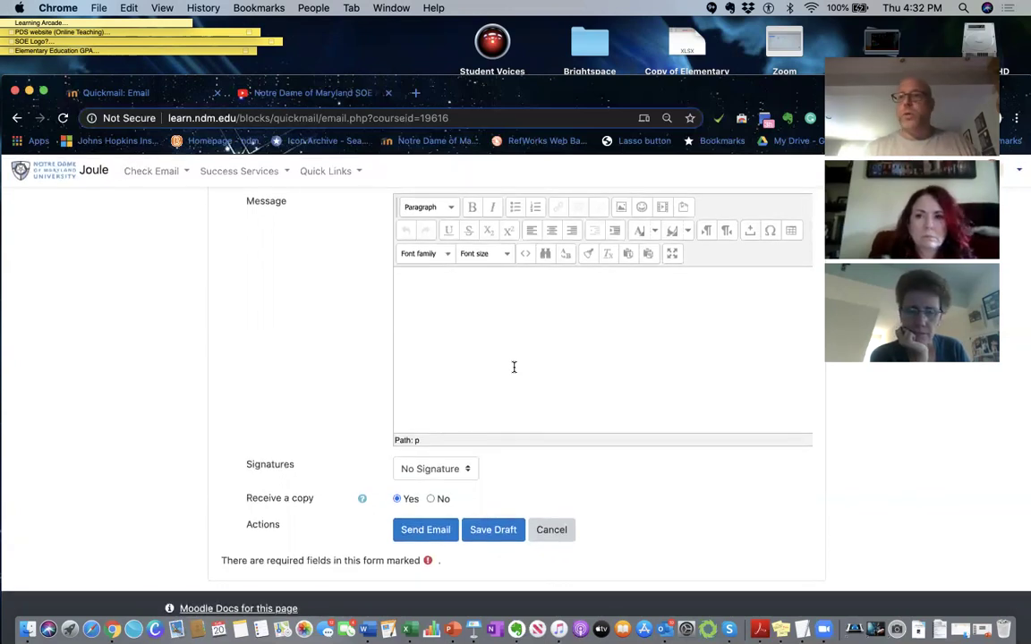
scroll(514, 367, "up", 15)
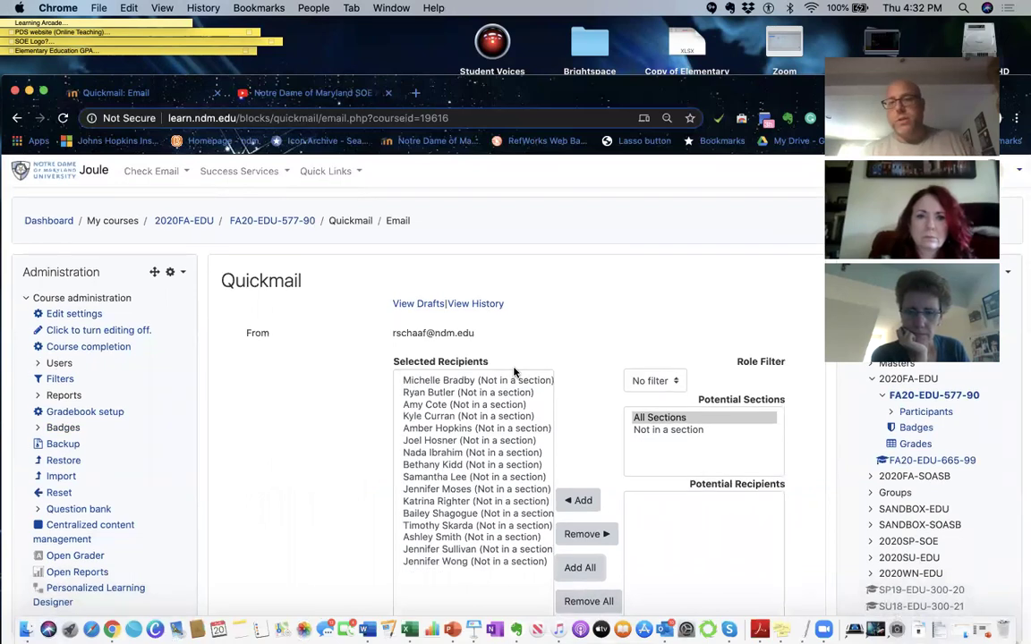
scroll(514, 372, "down", 3)
scroll(514, 373, "down", 12)
scroll(514, 373, "up", 7)
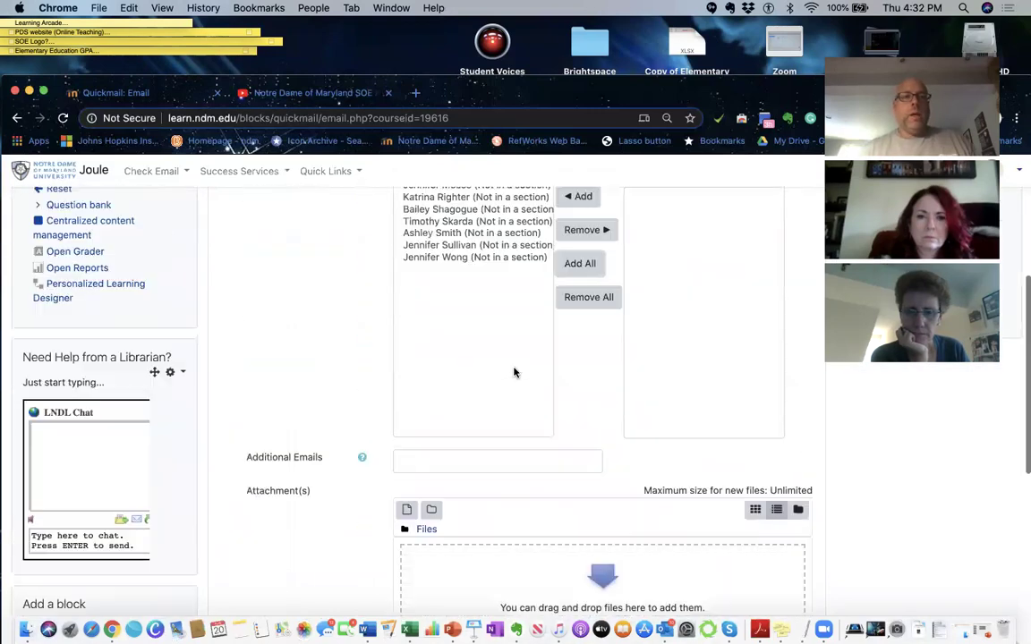
scroll(266, 361, "up", 5)
scroll(250, 423, "up", 2)
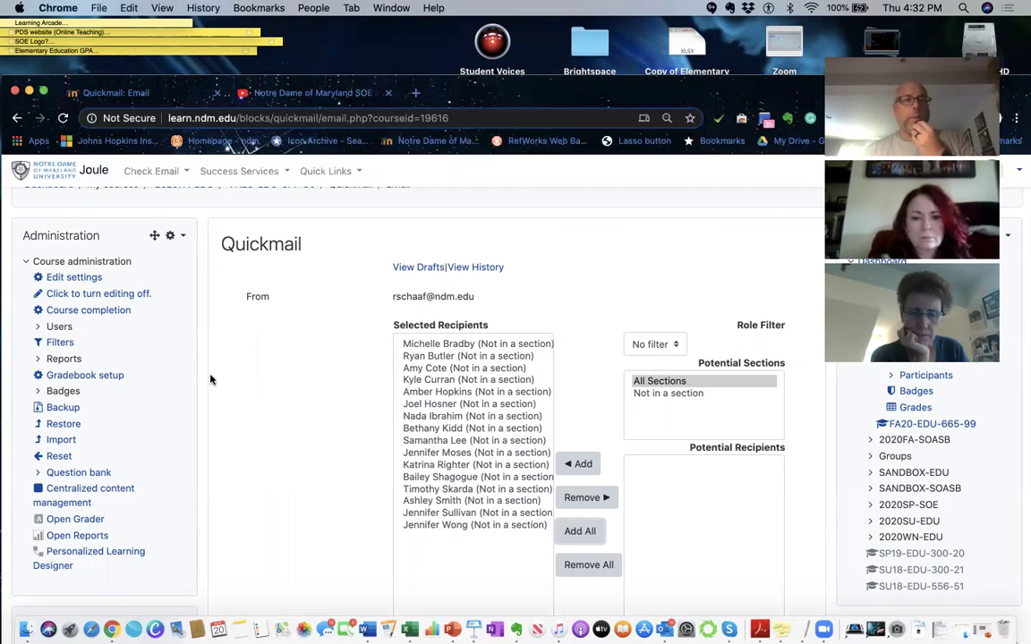
scroll(289, 306, "up", 1)
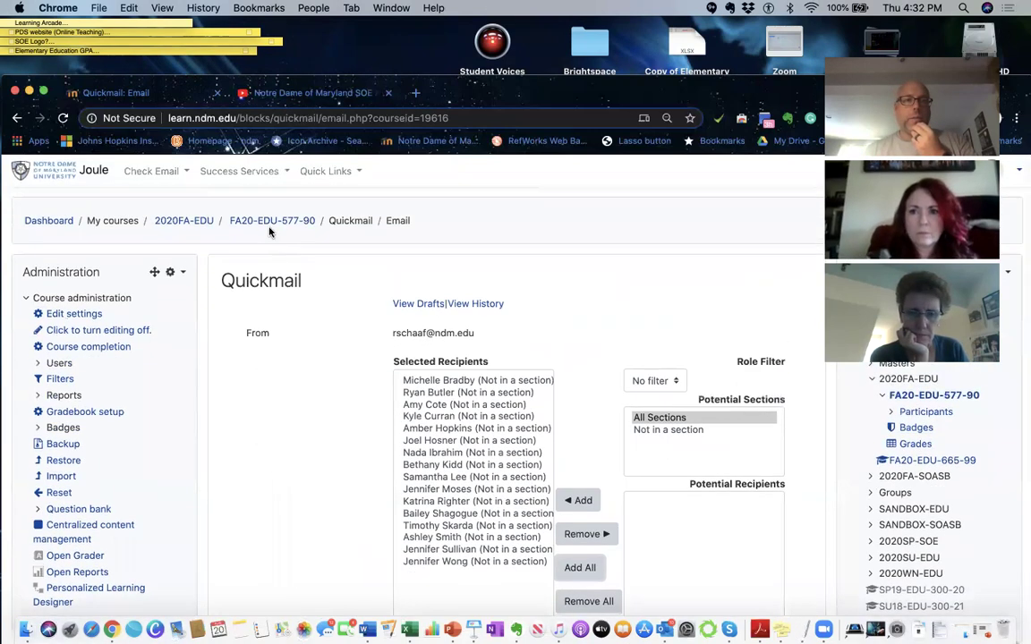
left_click(270, 225)
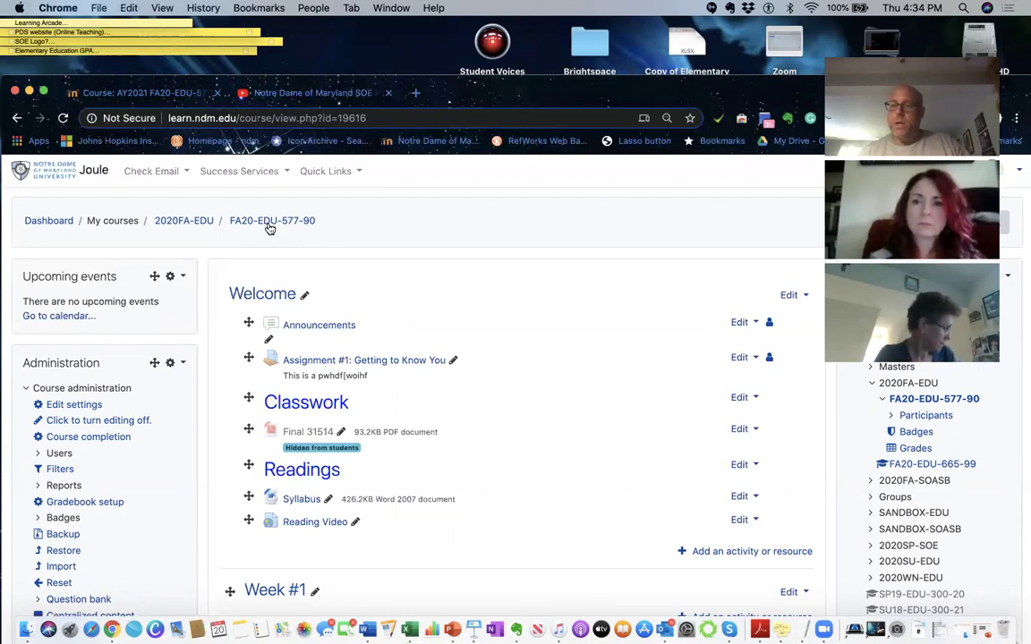
Start a new Turnitin V2 Assignment in the Welcome section.
left_click(763, 553)
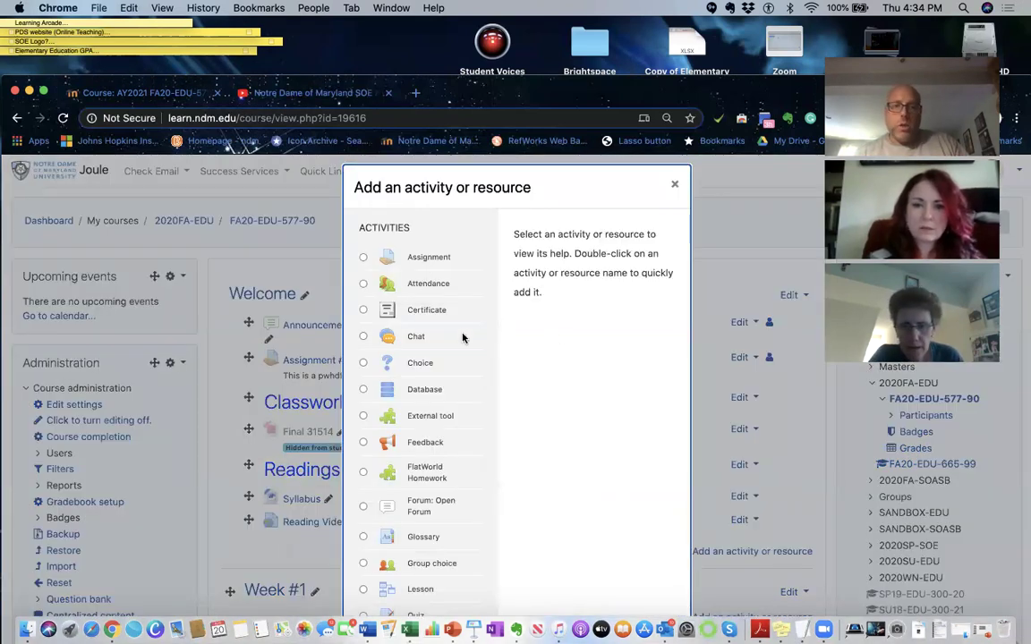
scroll(463, 338, "down", 10)
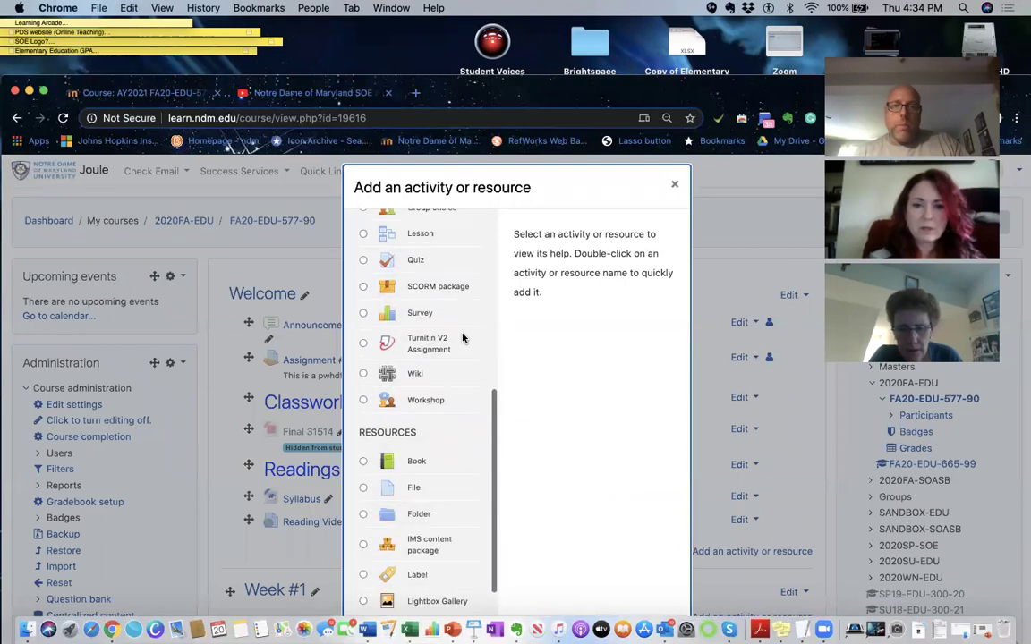
scroll(463, 338, "down", 2)
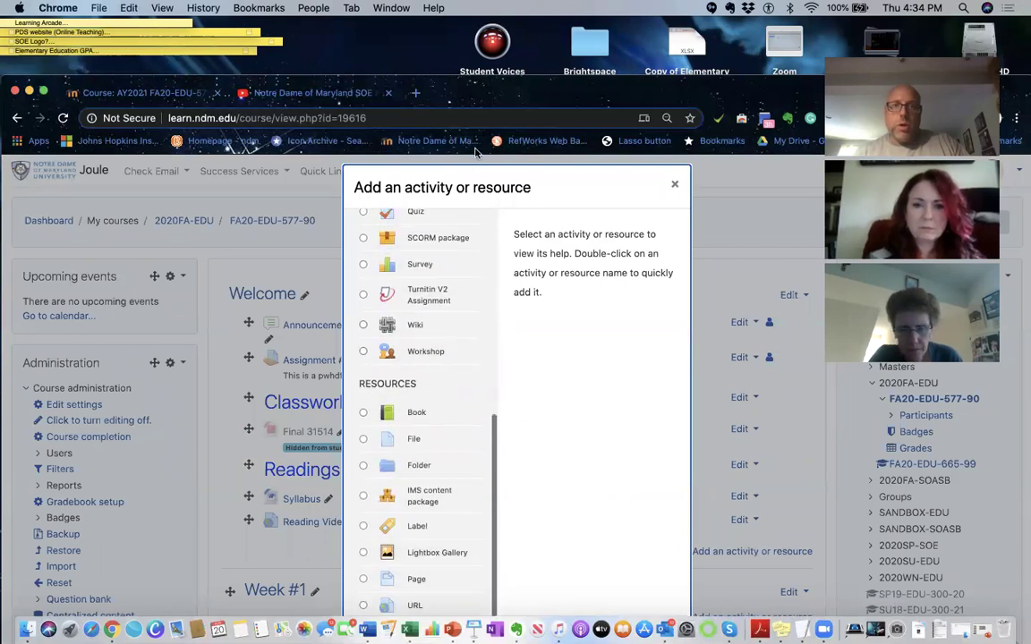
left_click_drag(427, 92, 429, 45)
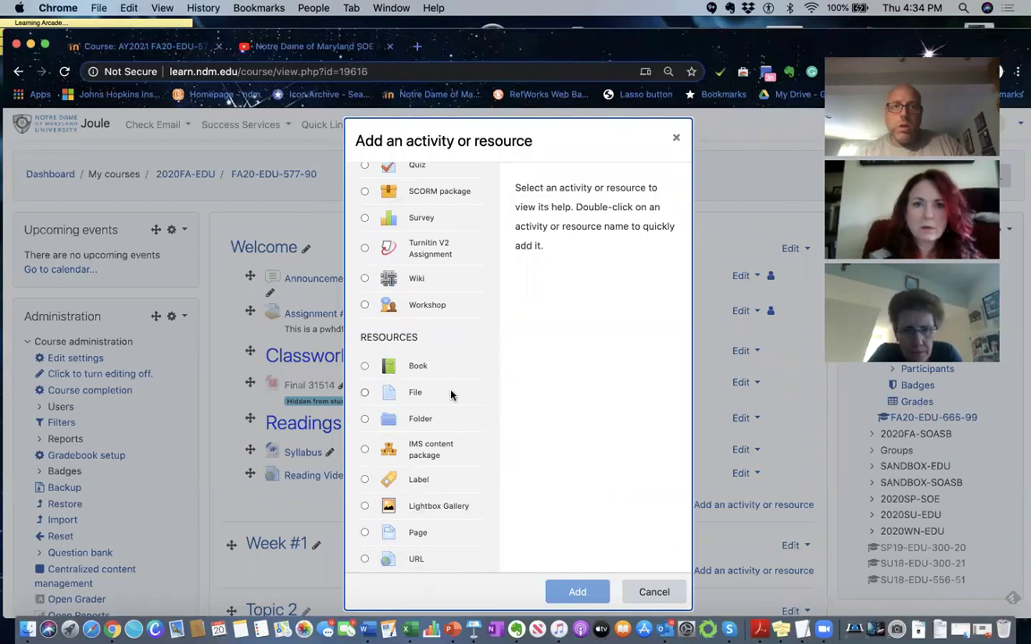
left_click(428, 246)
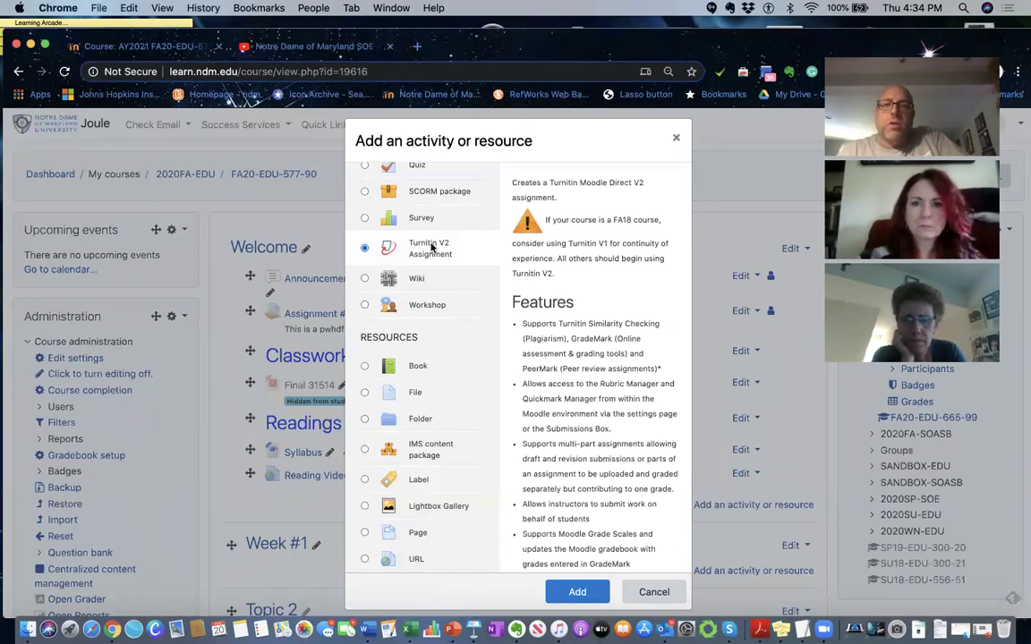
scroll(598, 358, "down", 1)
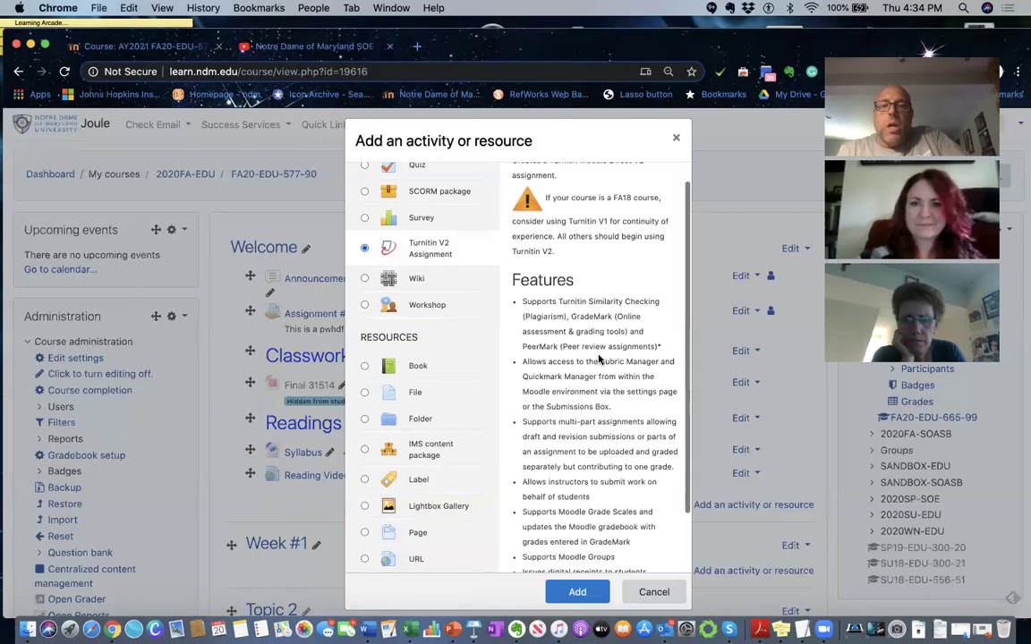
left_click(586, 593)
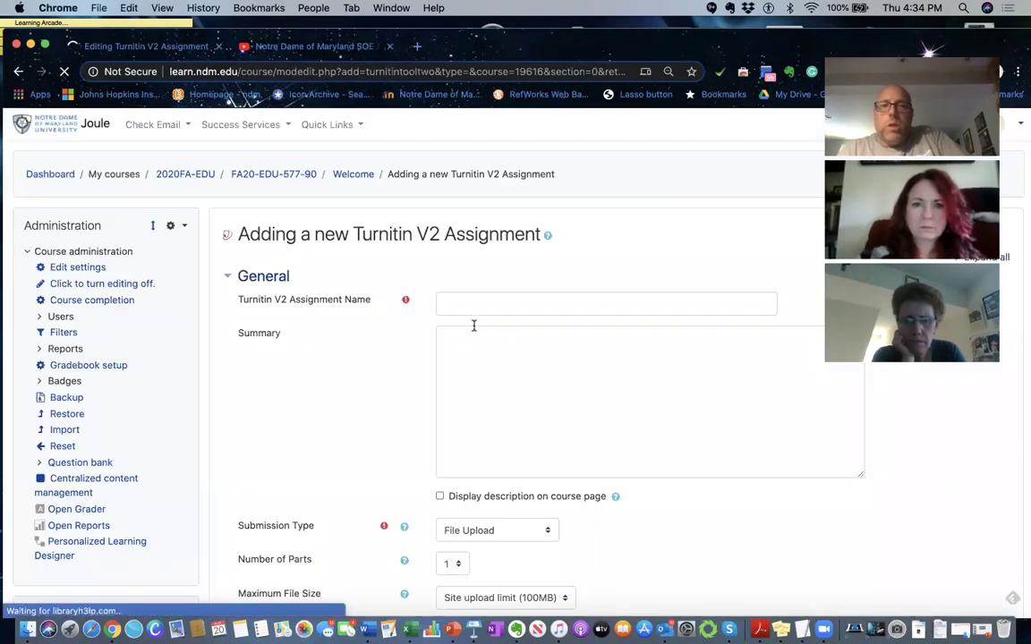
Review the new Turnitin V2 Assignment's submission, grade, date and originality settings, and go back to the FA20-EDU-577-90 course without saving.
scroll(547, 331, "down", 2)
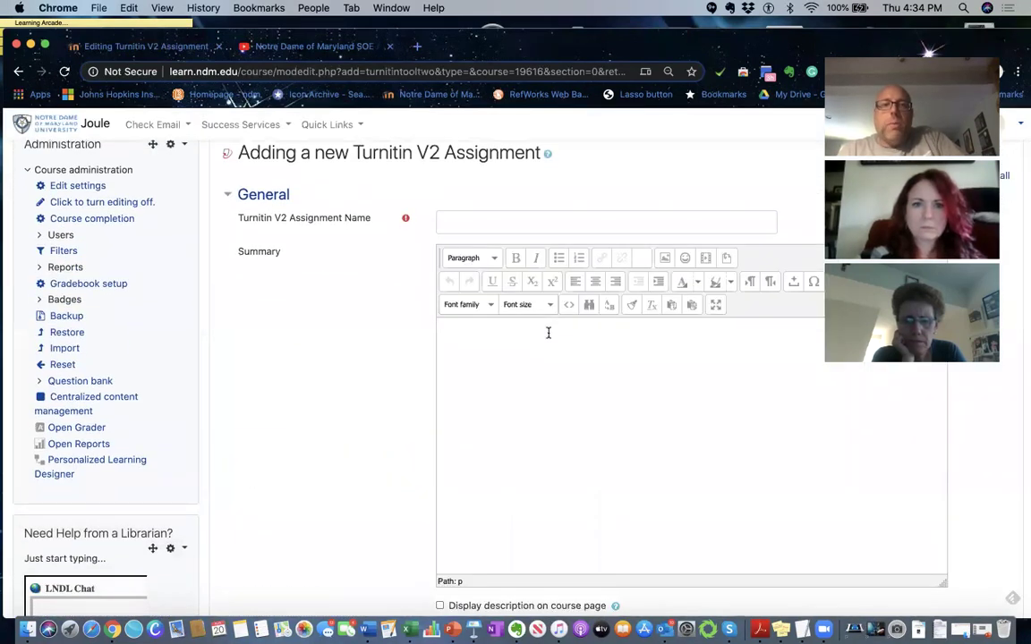
scroll(549, 333, "down", 8)
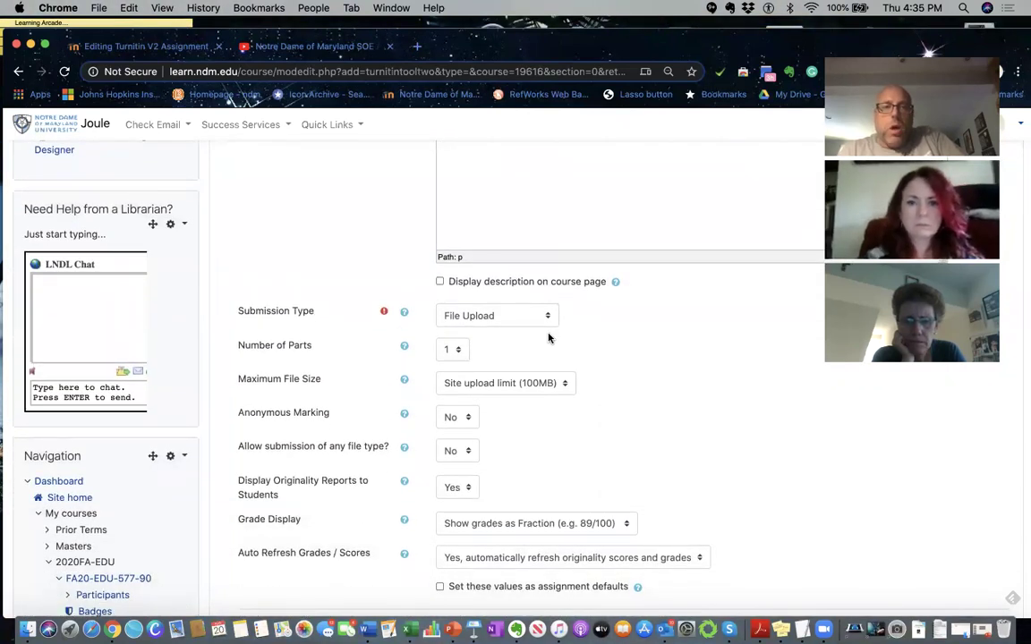
scroll(548, 337, "down", 1)
scroll(548, 337, "down", 5)
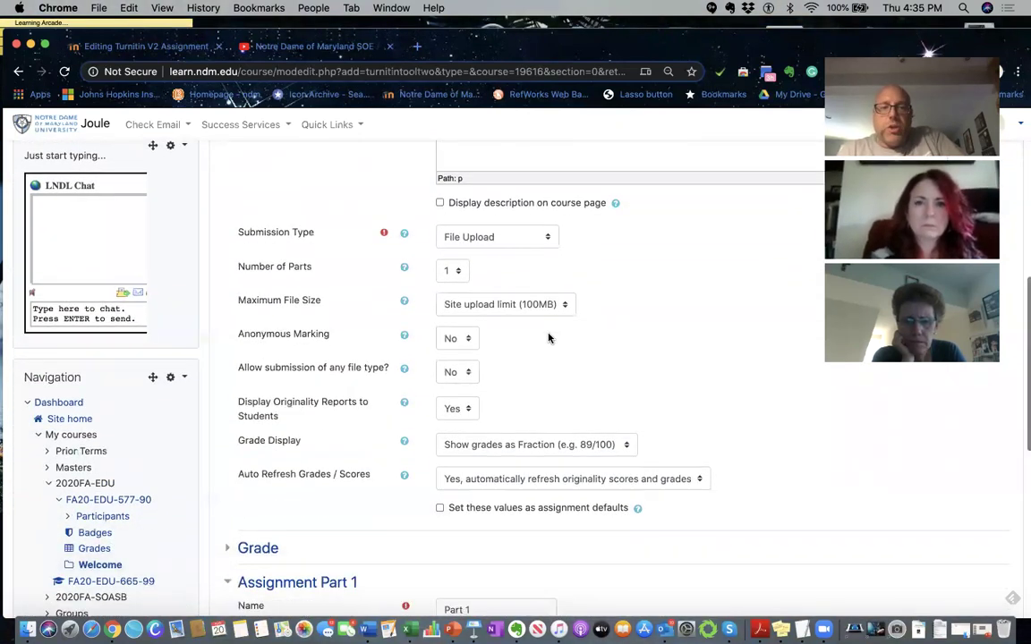
scroll(549, 337, "down", 3)
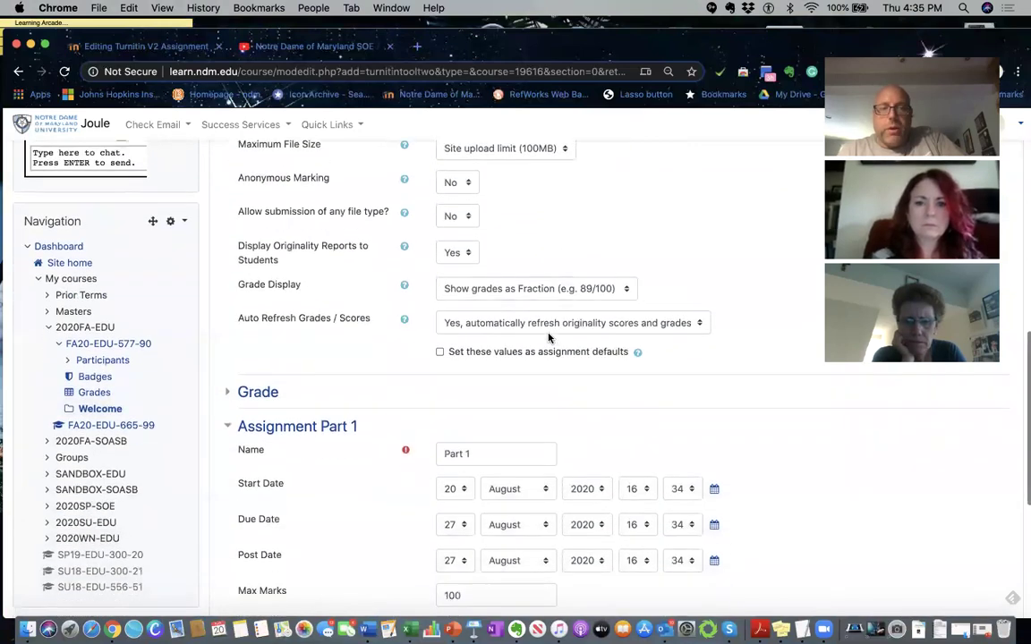
scroll(548, 337, "down", 3)
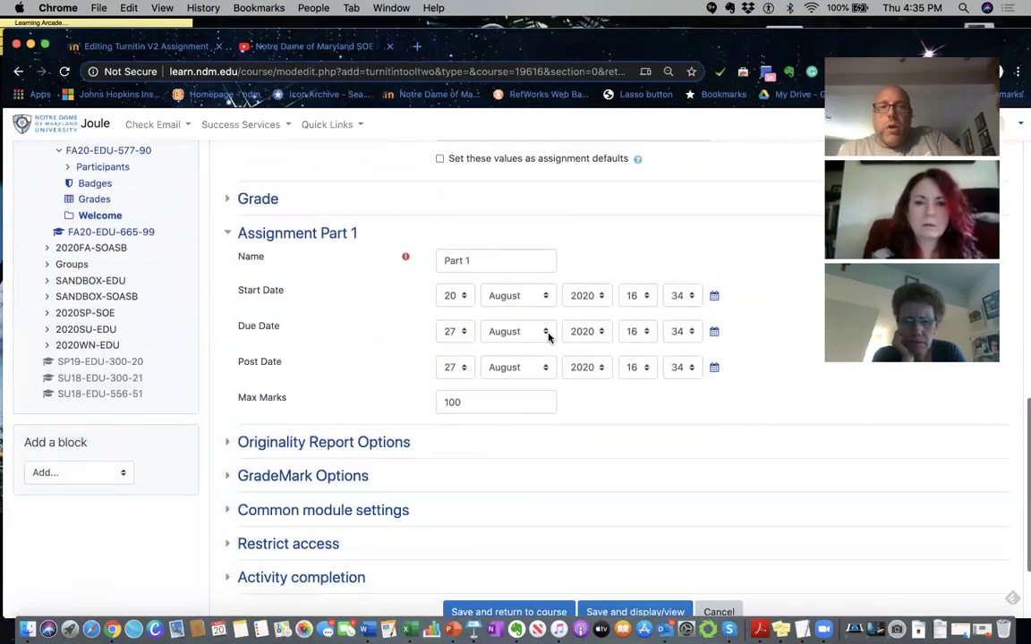
scroll(375, 465, "down", 1)
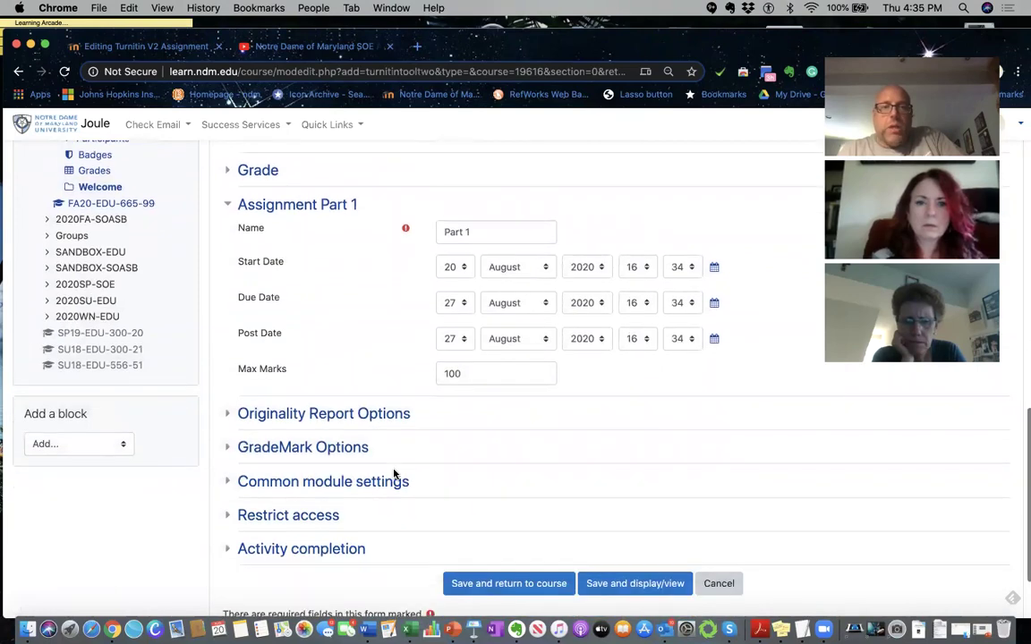
scroll(421, 469, "down", 2)
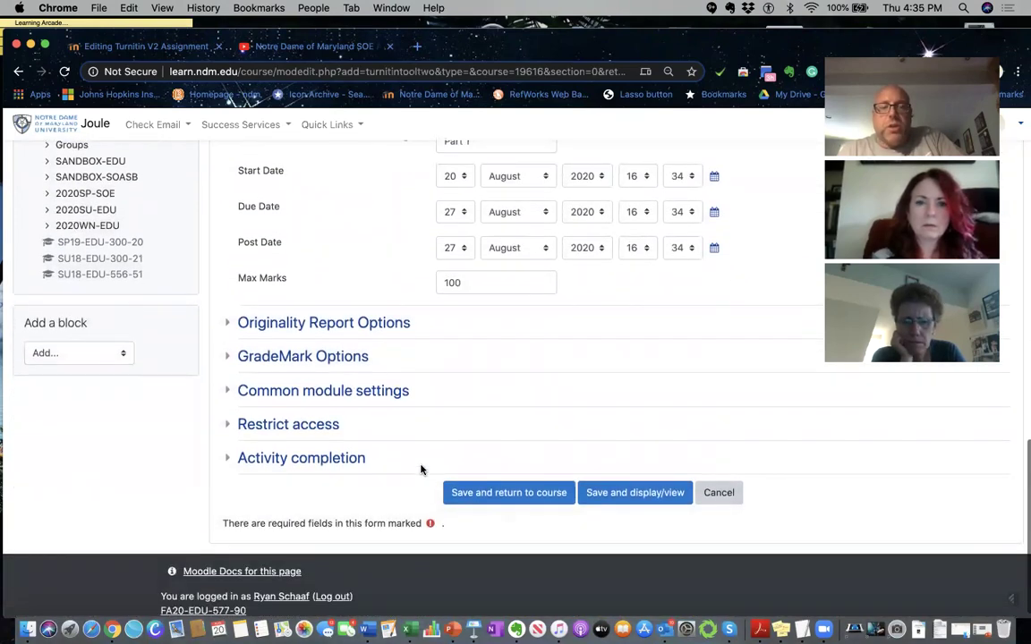
scroll(421, 469, "up", 5)
scroll(421, 470, "up", 7)
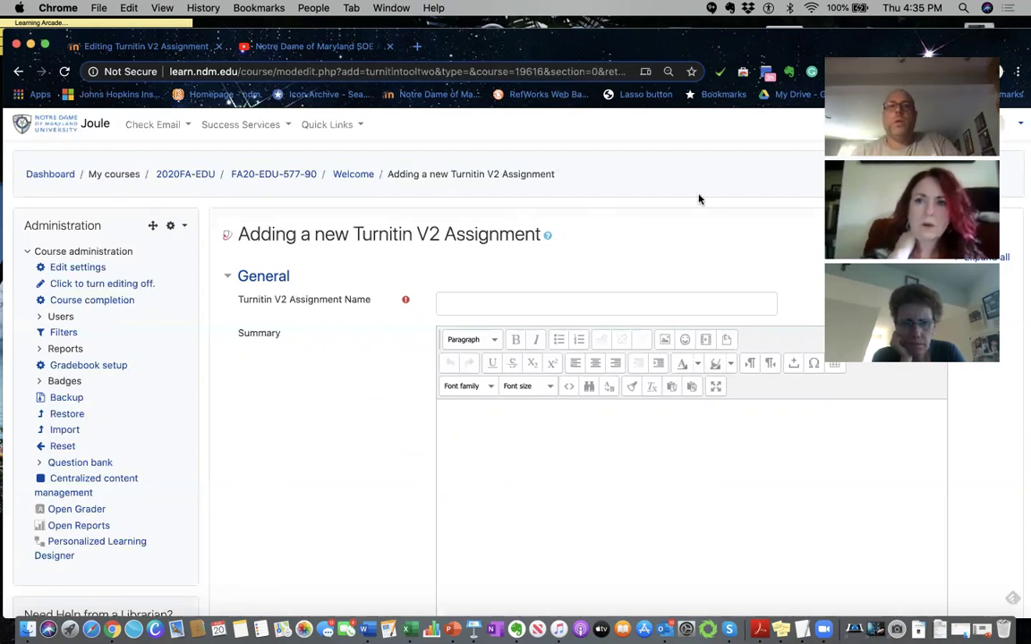
left_click(290, 175)
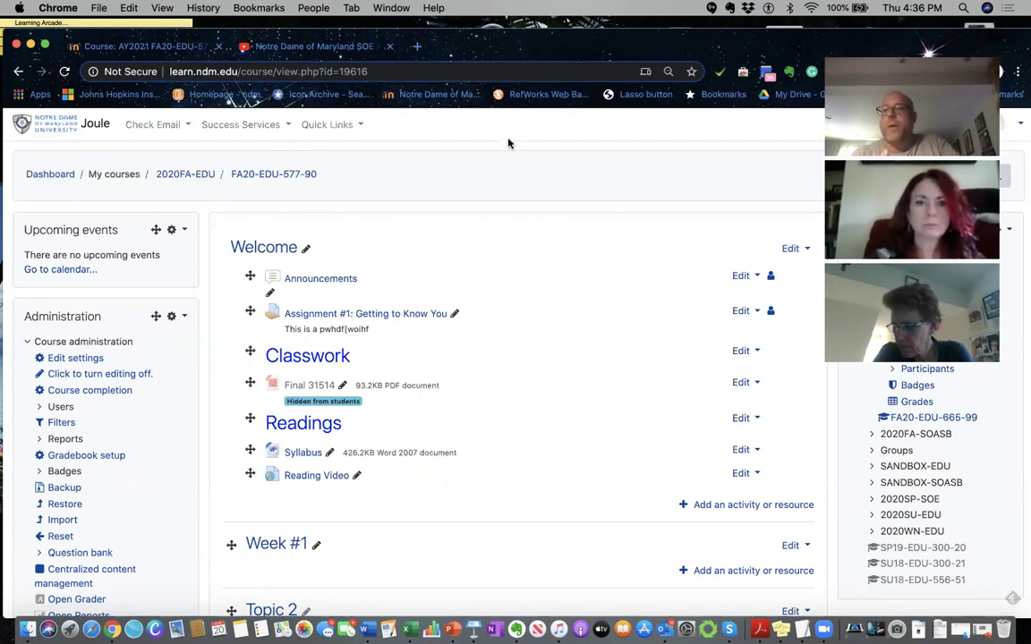
Open the course's Gradebook setup and review the listed grade items, weights and maximum grades.
scroll(520, 165, "down", 2)
scroll(519, 165, "up", 2)
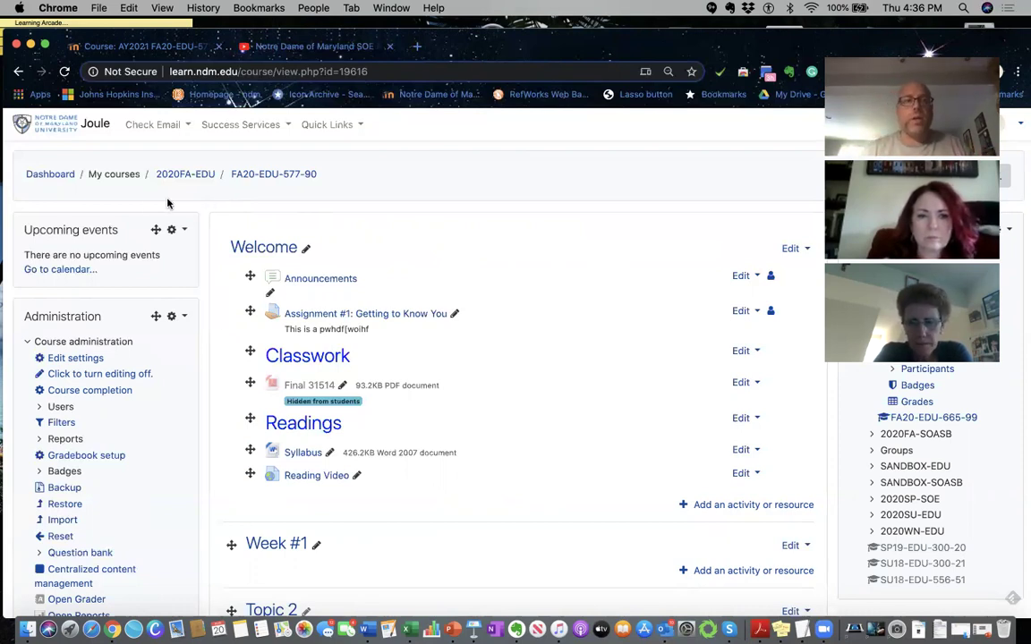
left_click(104, 457)
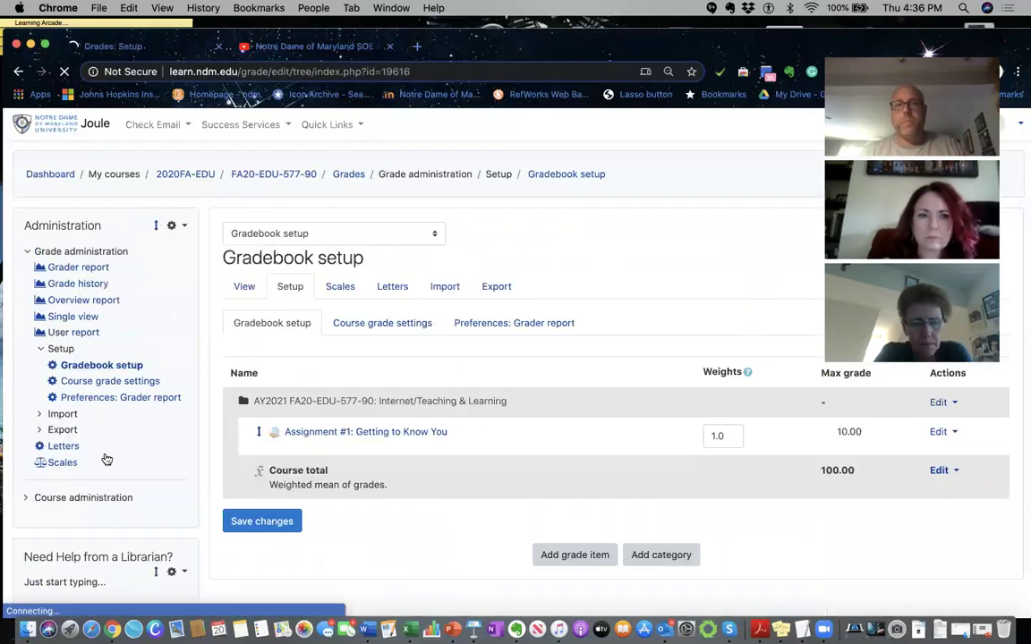
scroll(103, 458, "down", 1)
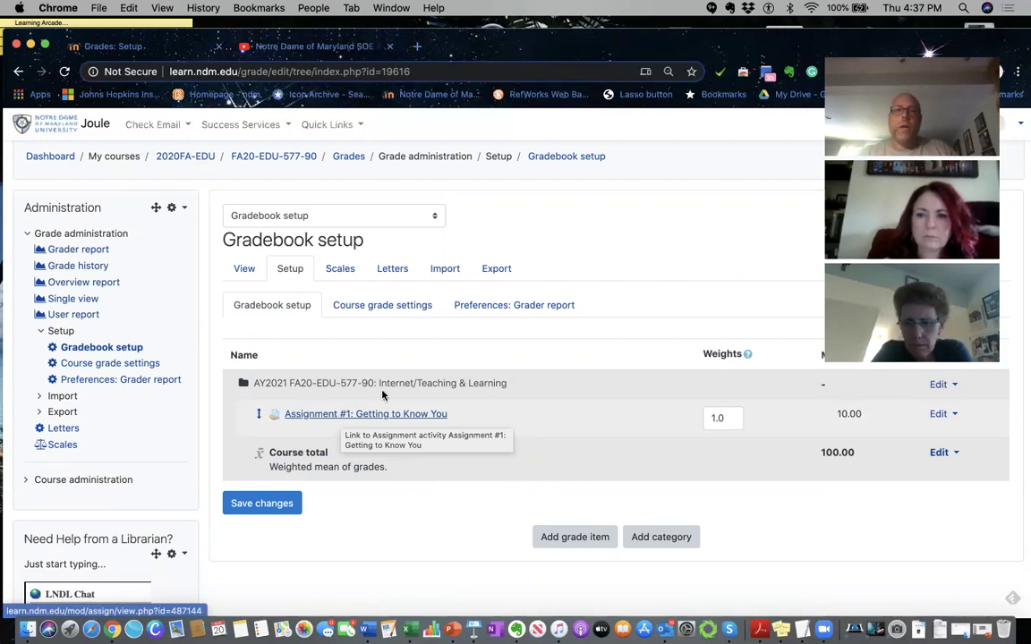
scroll(618, 434, "down", 1)
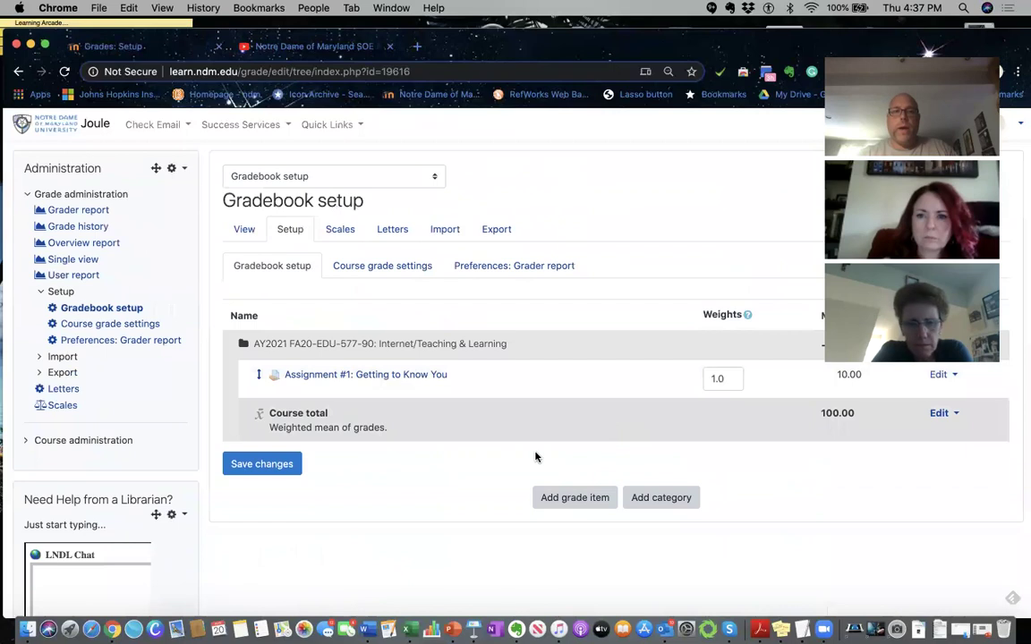
scroll(474, 485, "up", 1)
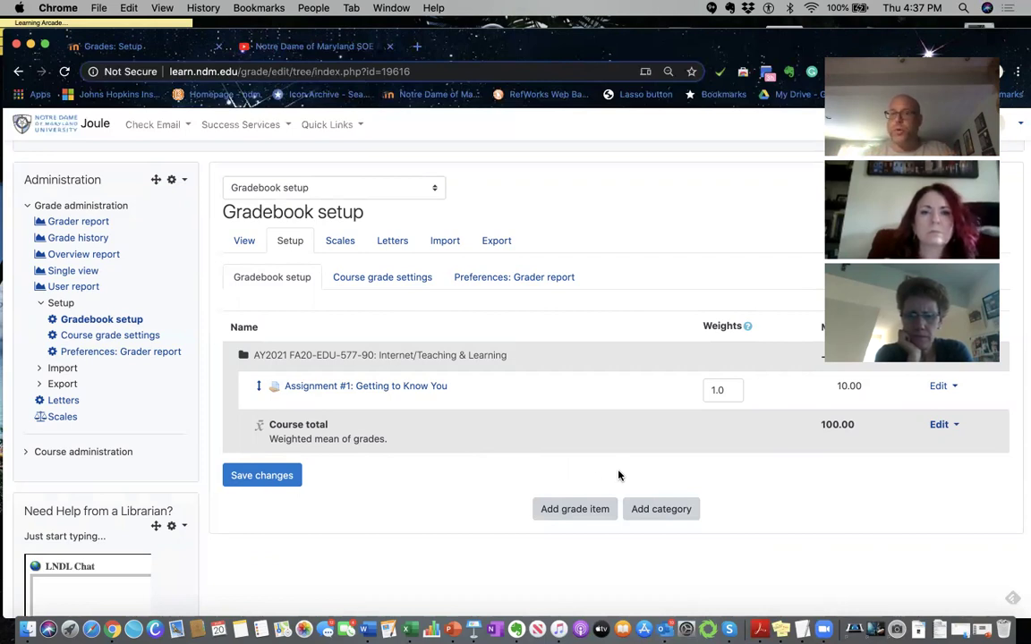
Add a grade item named Collaborative Assignment with a maximum grade of 10 to the gradebook and save it.
left_click(576, 512)
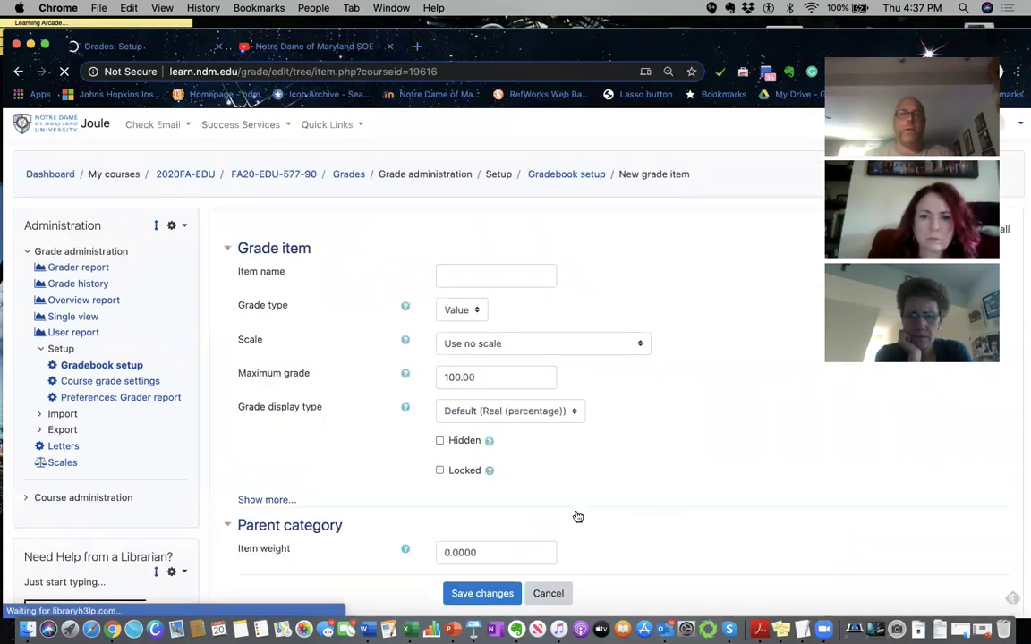
left_click(504, 239)
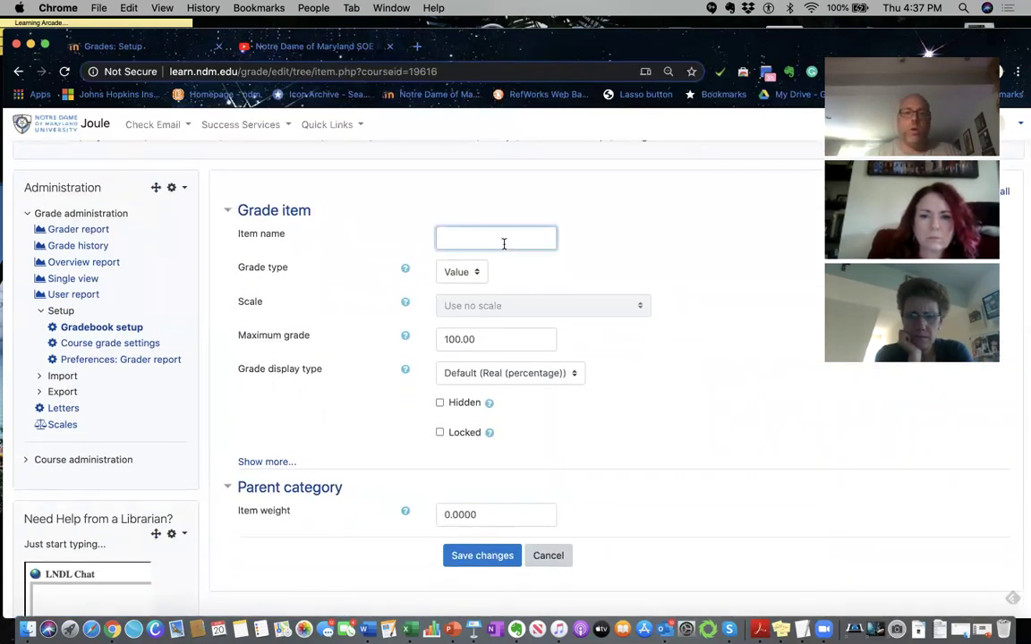
type("Collaborative")
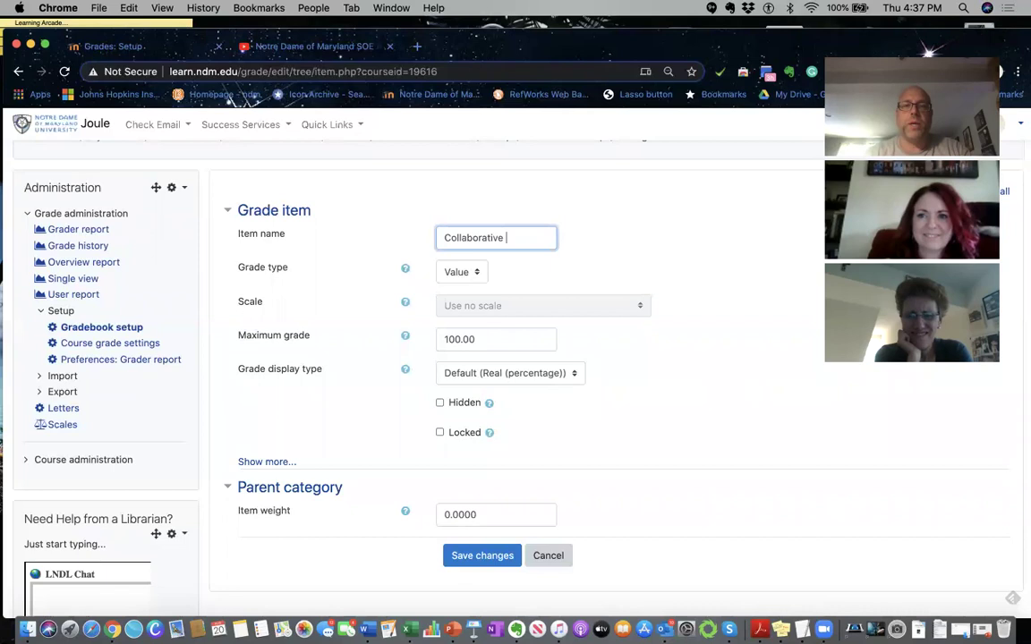
type(" Assignment")
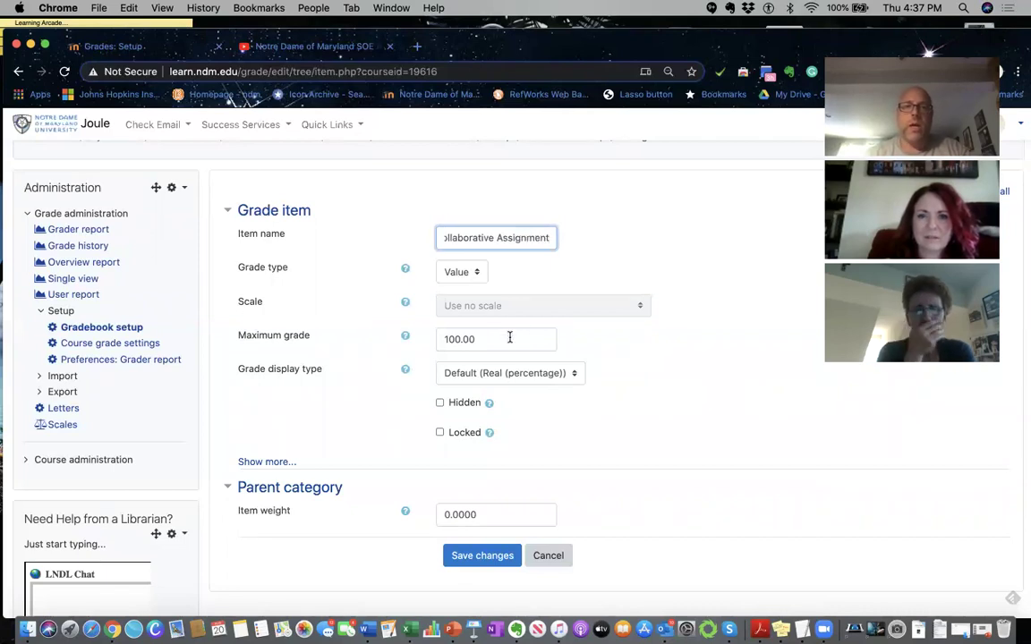
left_click(449, 338)
key("Delete")
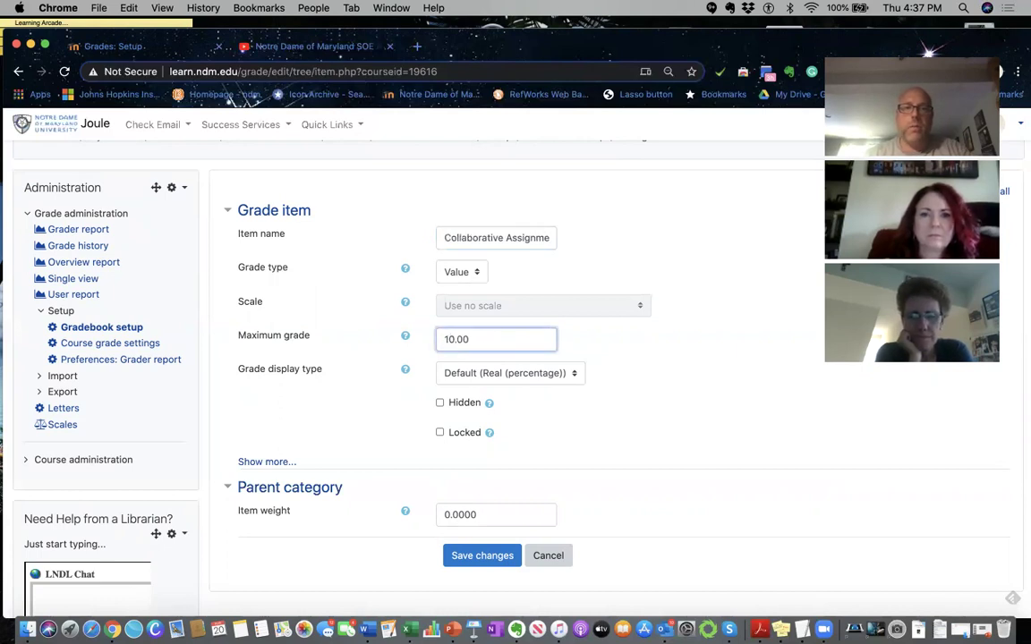
scroll(511, 336, "down", 3)
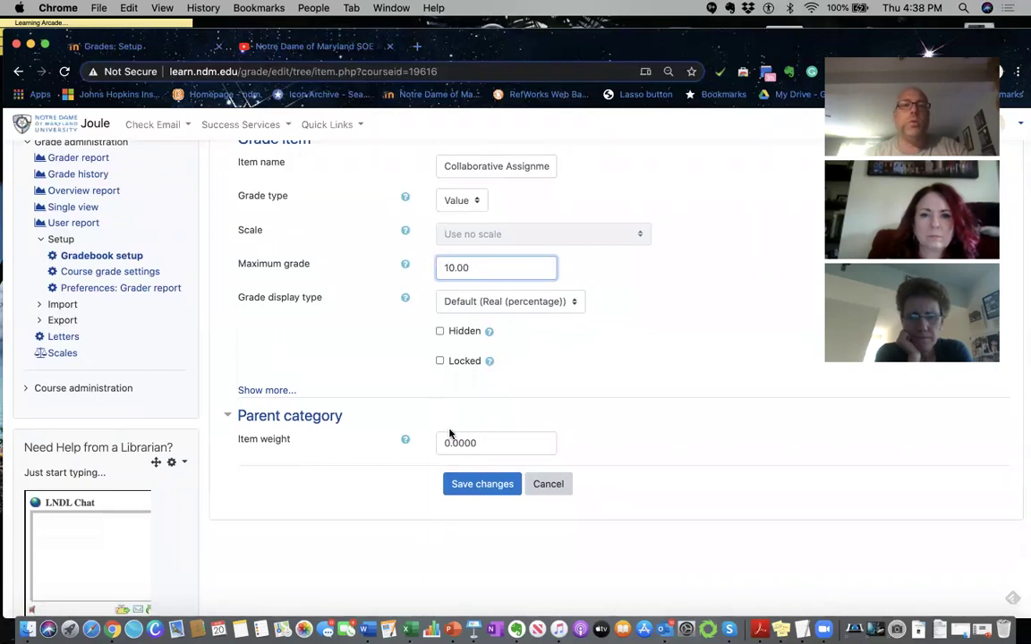
left_click(488, 484)
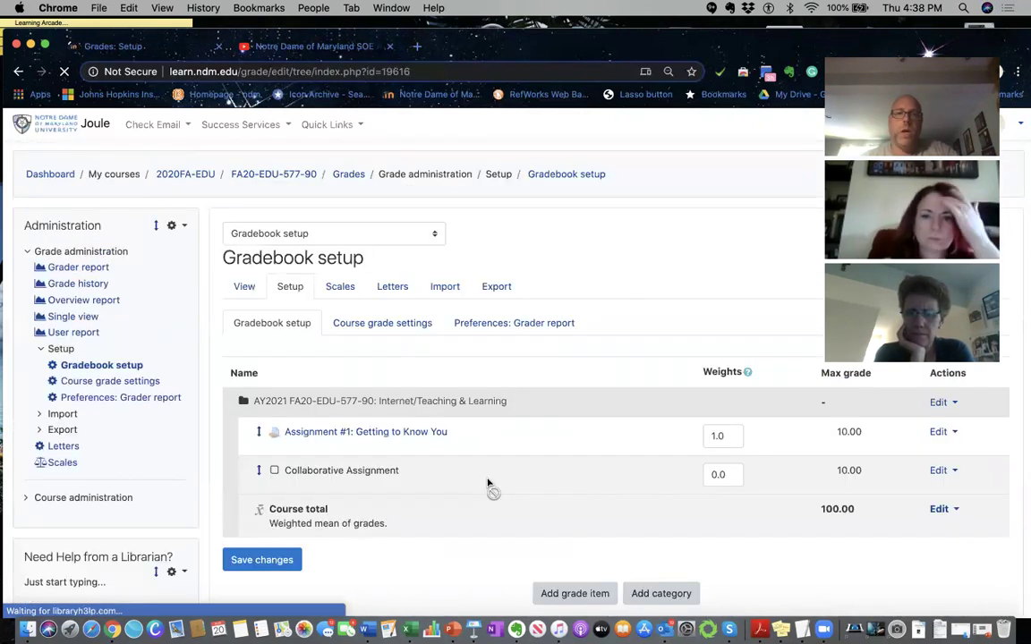
View the Grader report and examine the participants' rows and the two assignment columns.
scroll(609, 391, "down", 1)
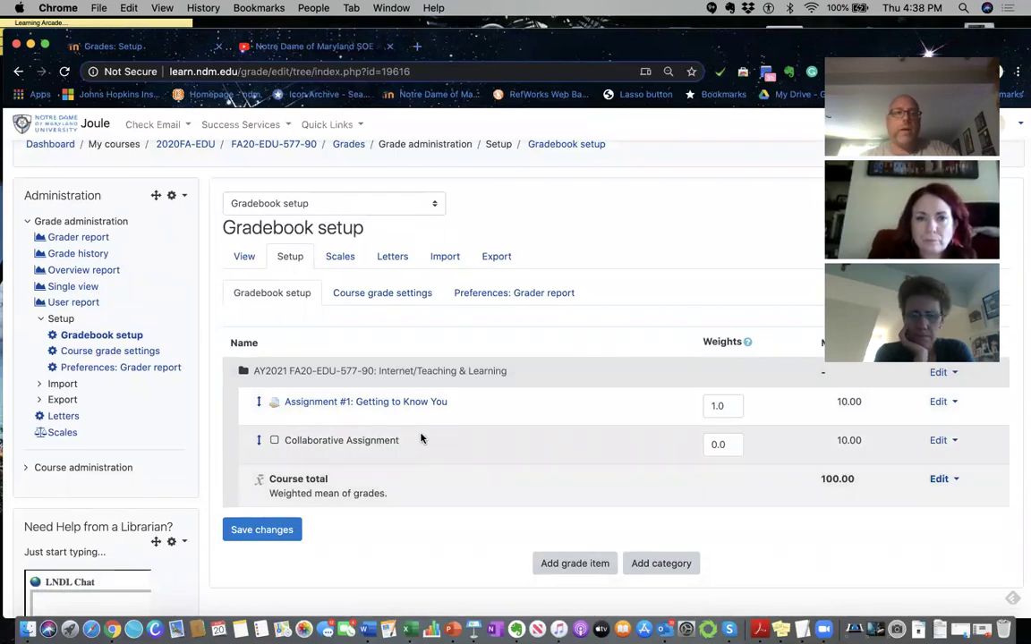
left_click(244, 256)
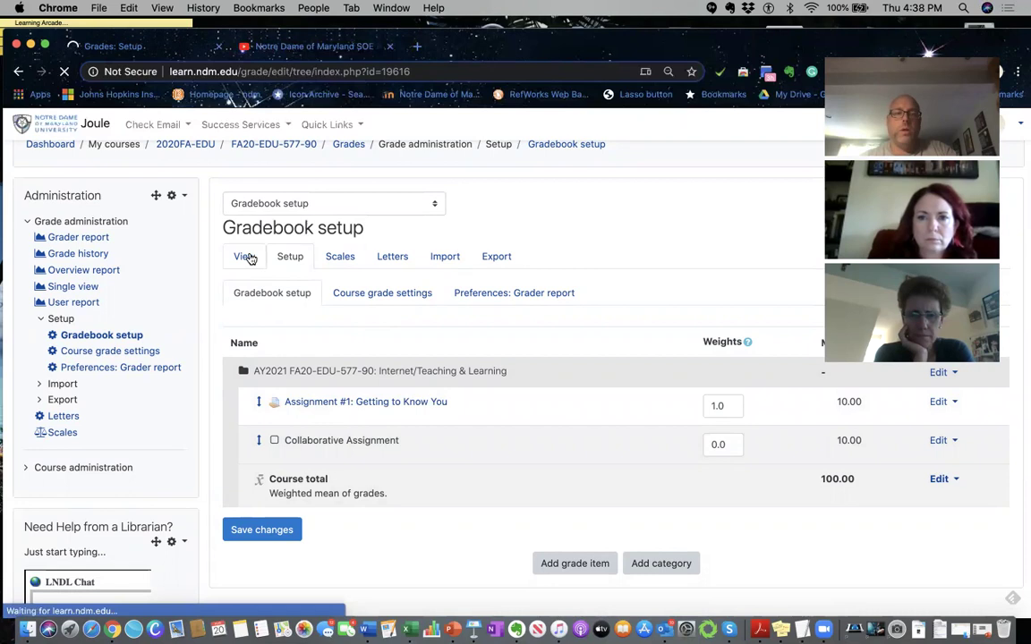
scroll(246, 260, "down", 1)
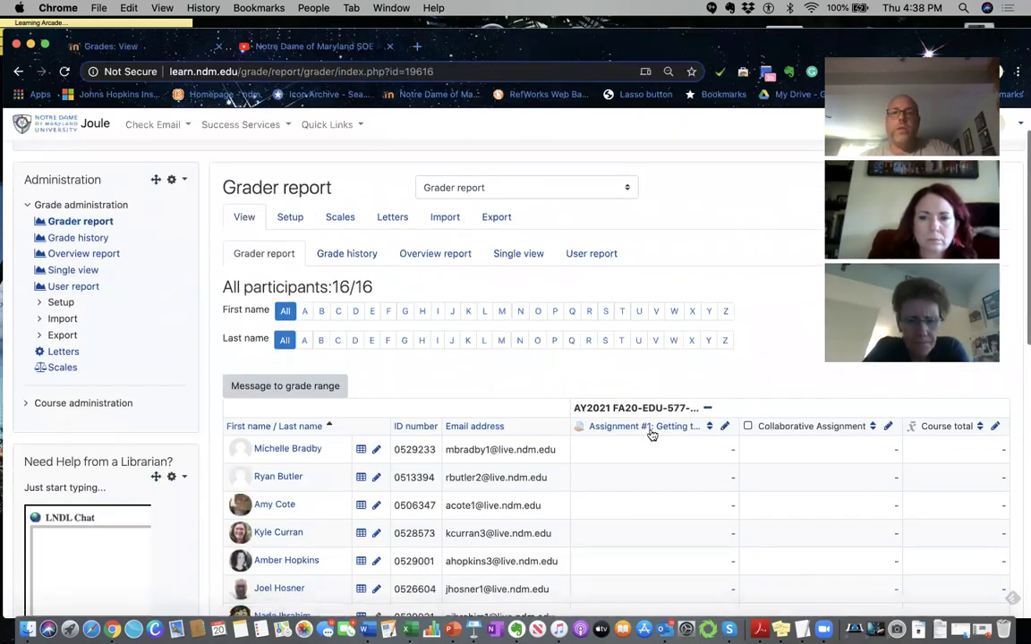
scroll(654, 447, "down", 3)
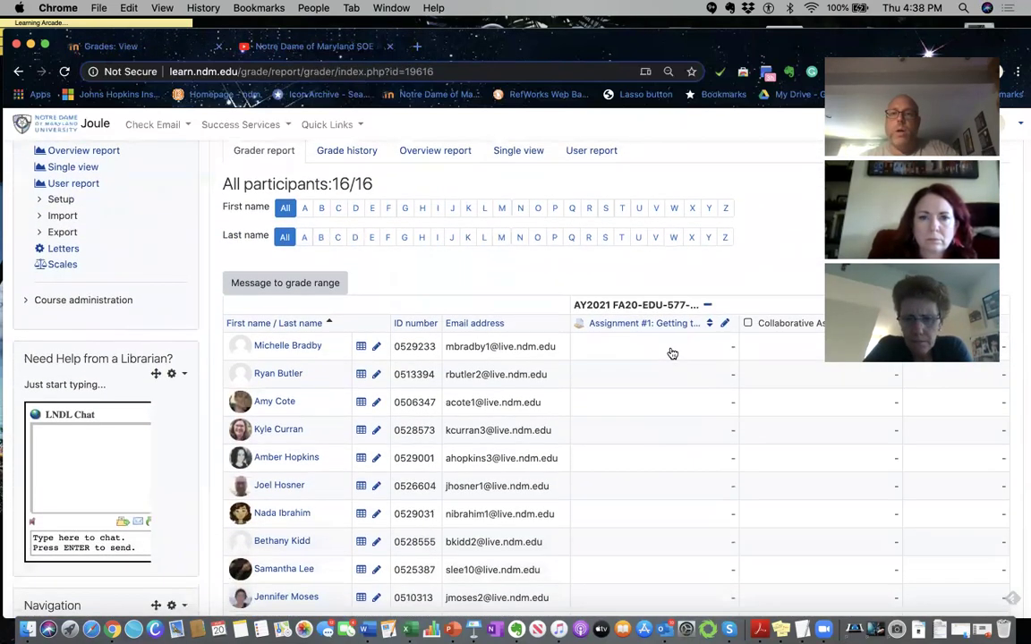
scroll(662, 355, "up", 1)
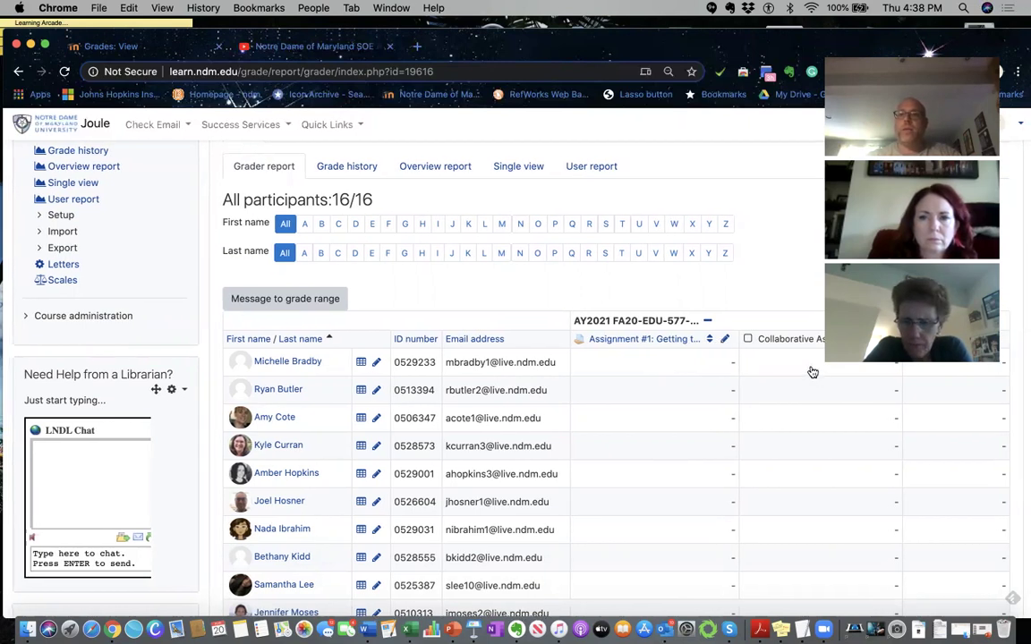
Show the Collaborative Assignment grade entry fields for the first four students, and return to the FA20-EDU-577-90 course page without entering grades.
left_click(809, 363)
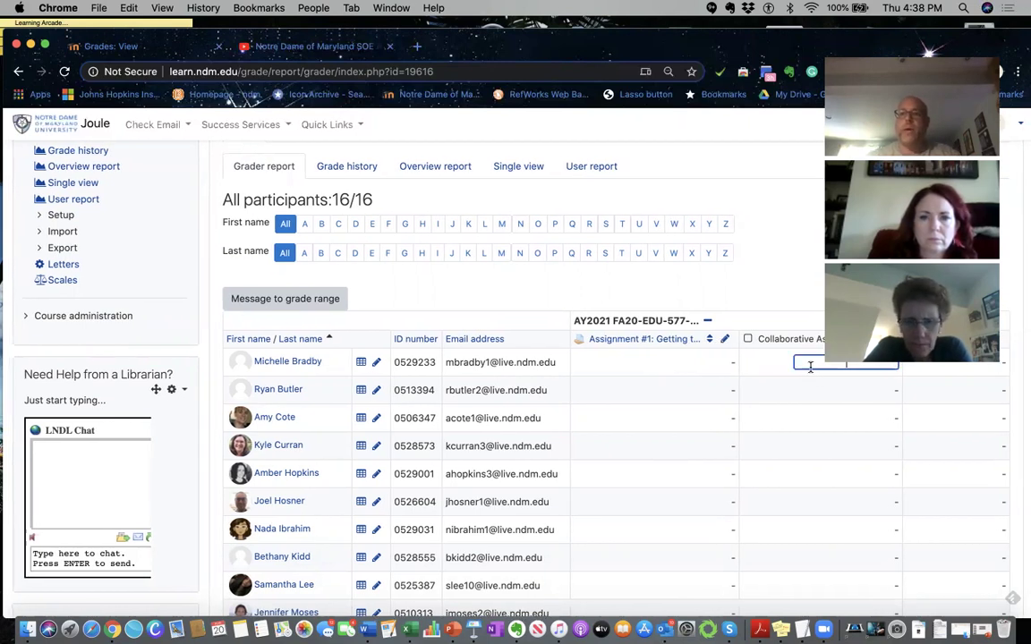
left_click(810, 391)
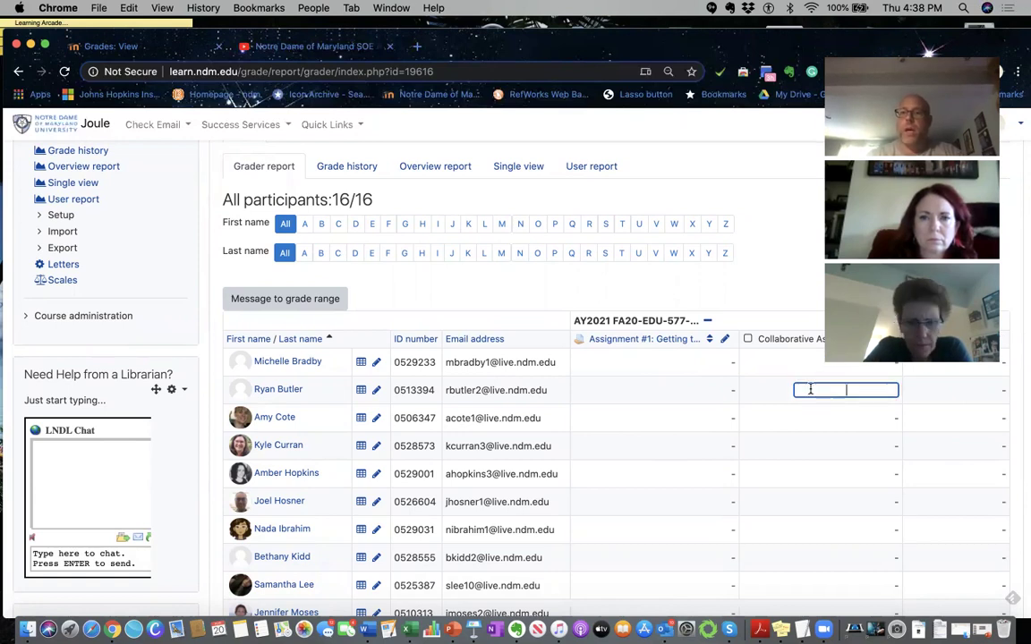
left_click(812, 427)
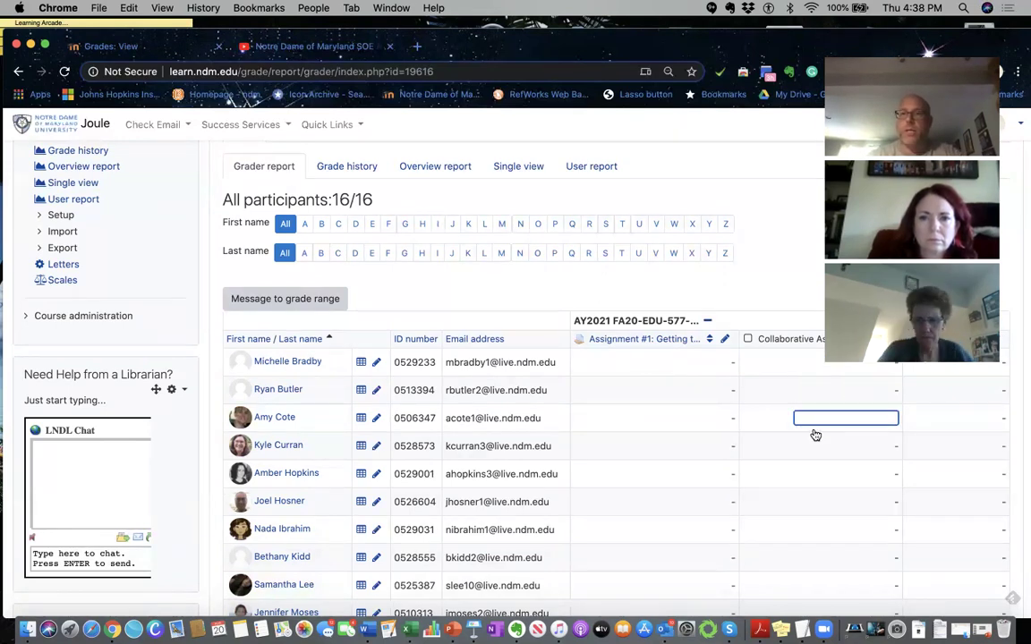
left_click(814, 456)
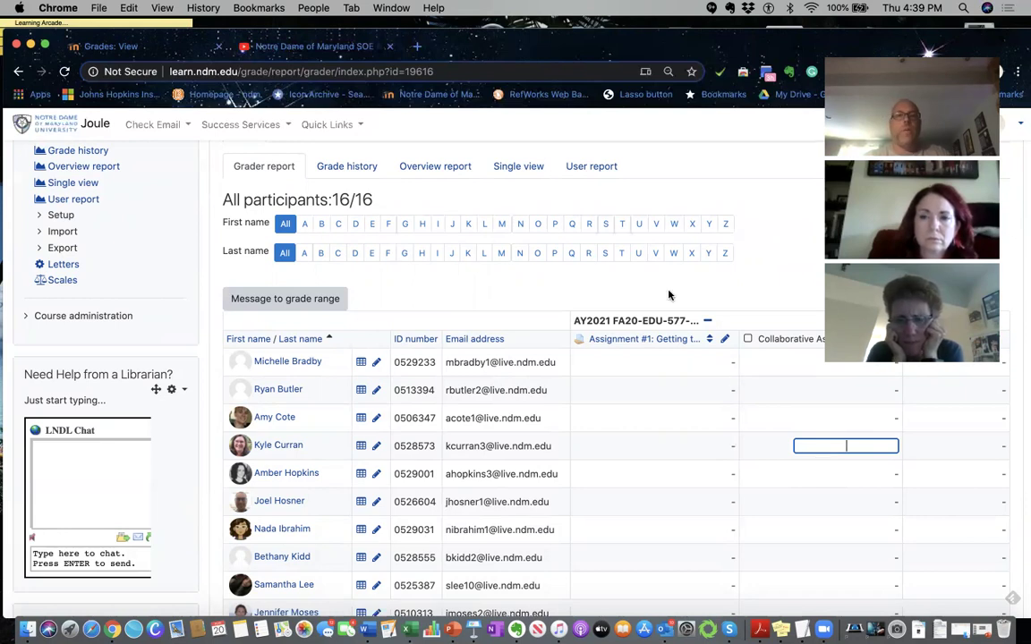
scroll(181, 251, "up", 5)
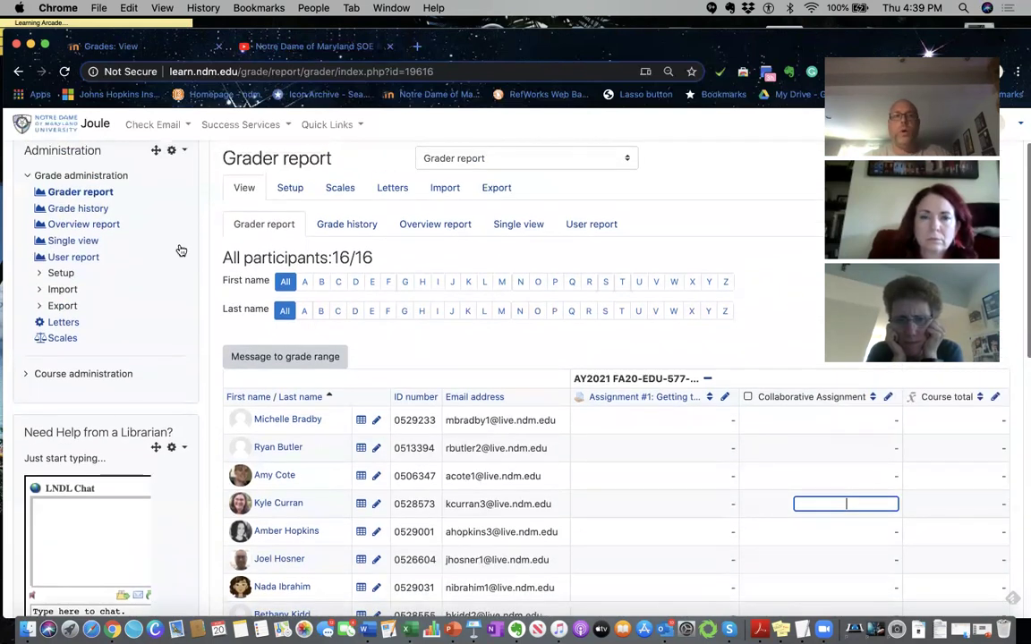
left_click(294, 176)
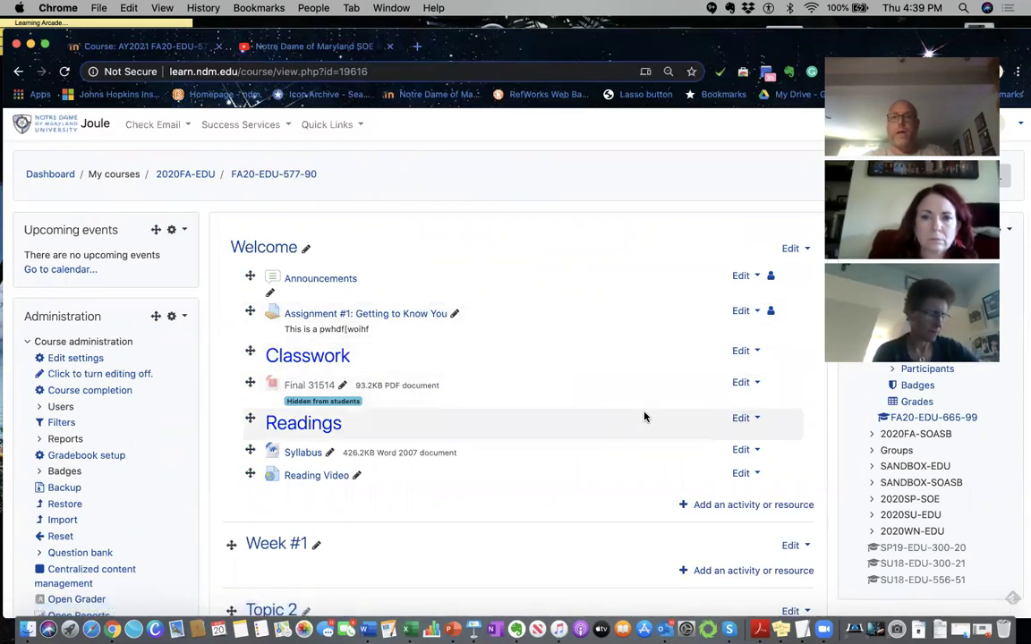
Add a Forum: Open Forum activity to the Welcome section and name it Discussion #1.
left_click(740, 506)
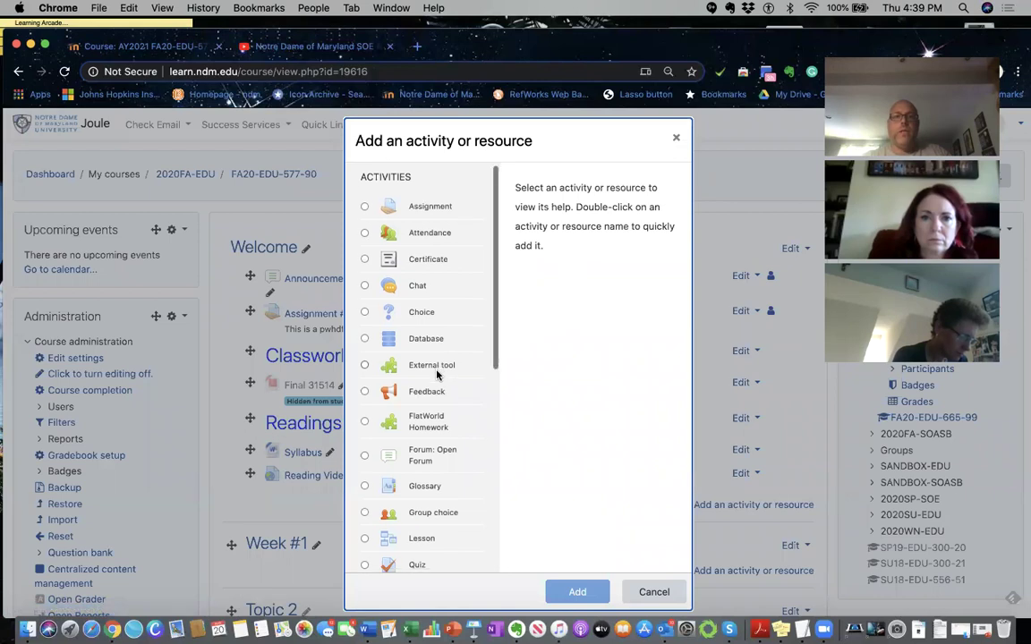
scroll(445, 360, "down", 1)
scroll(445, 361, "down", 1)
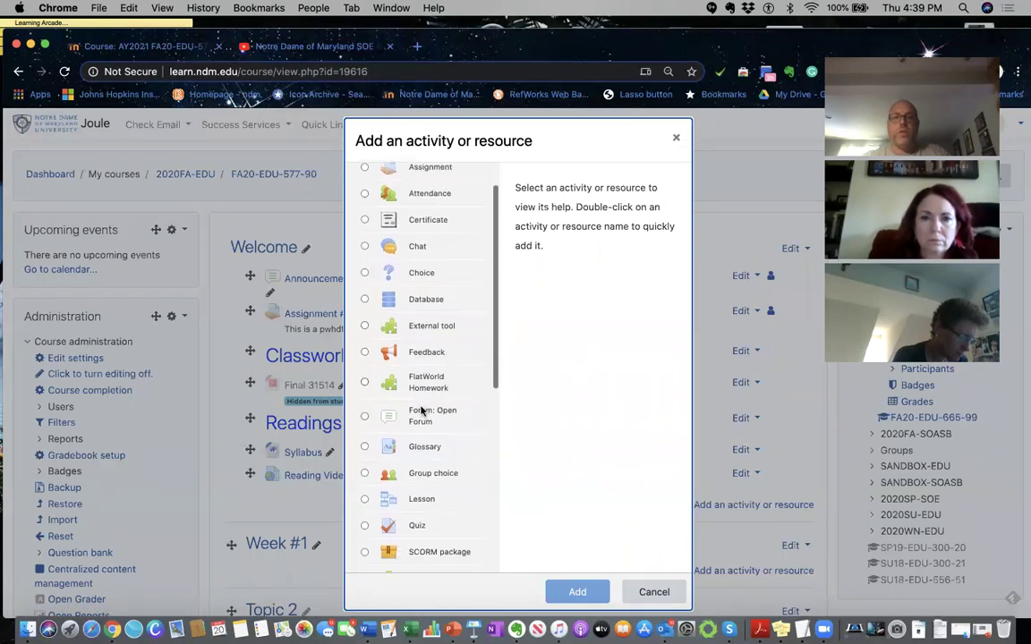
left_click(364, 417)
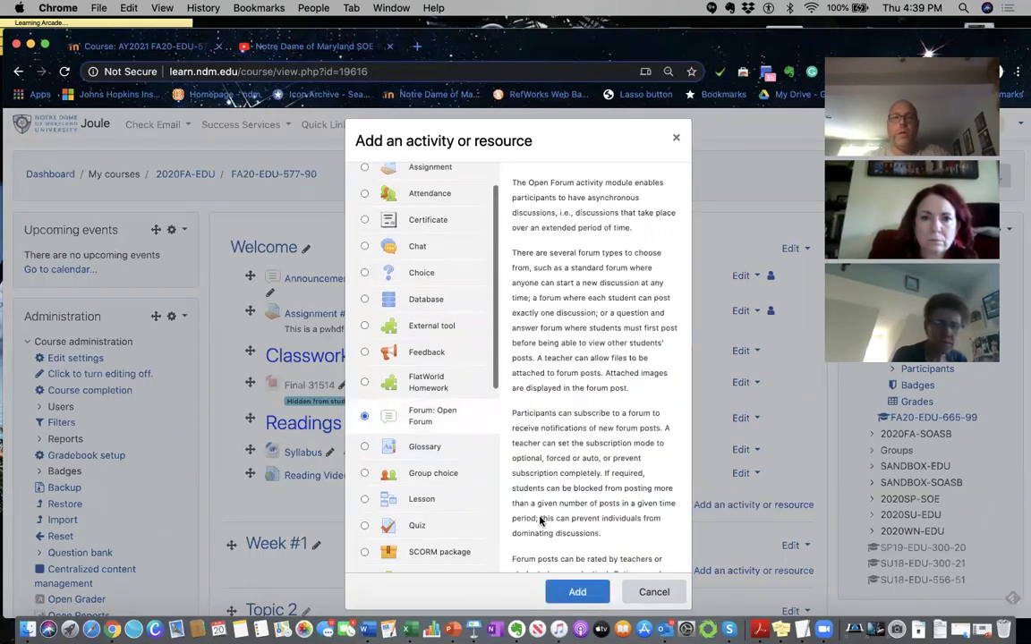
left_click(580, 592)
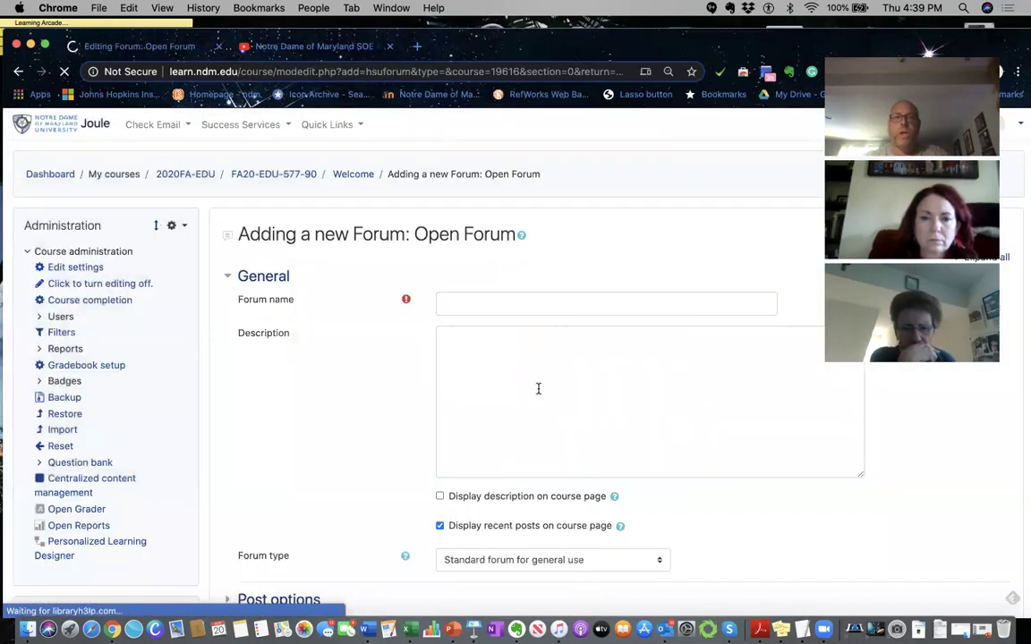
left_click(488, 307)
type("Discussion #1")
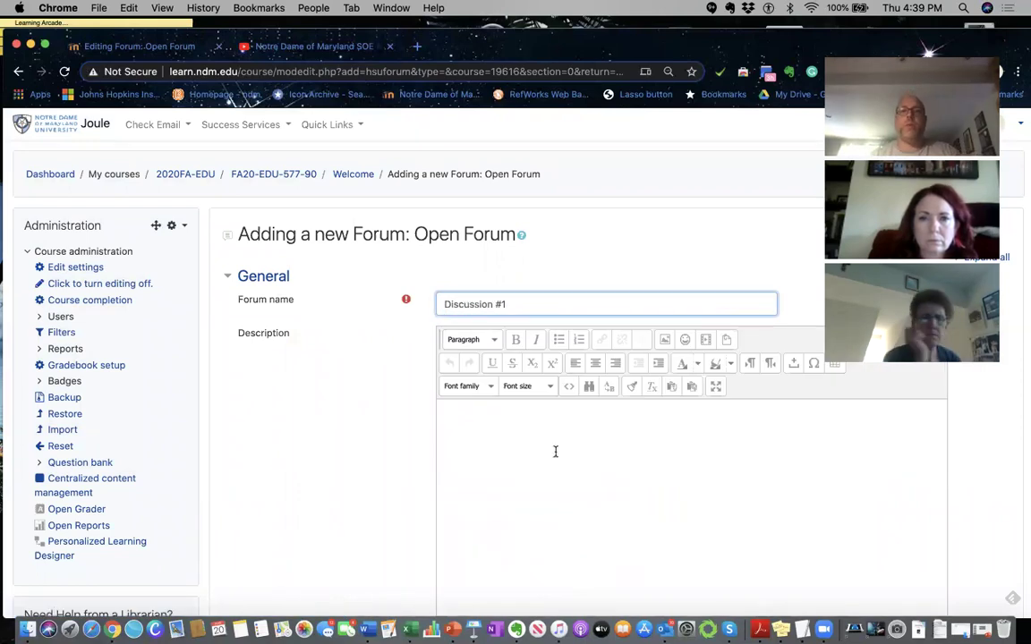
Review the new forum's description area, the available forum types and the post options without changing them.
scroll(555, 451, "down", 2)
left_click(479, 396)
scroll(479, 395, "down", 3)
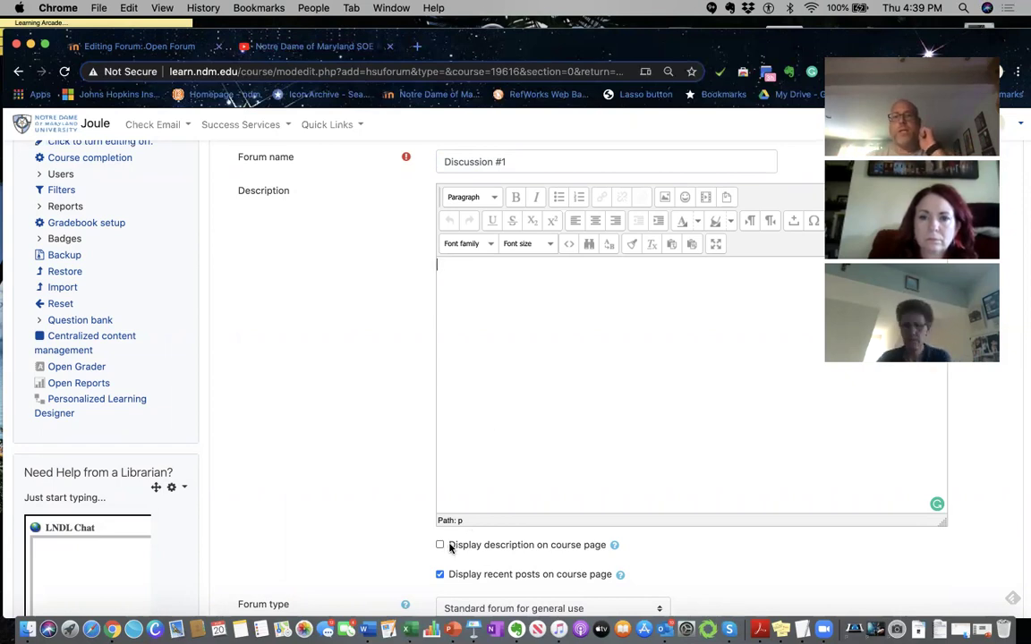
scroll(450, 549, "down", 5)
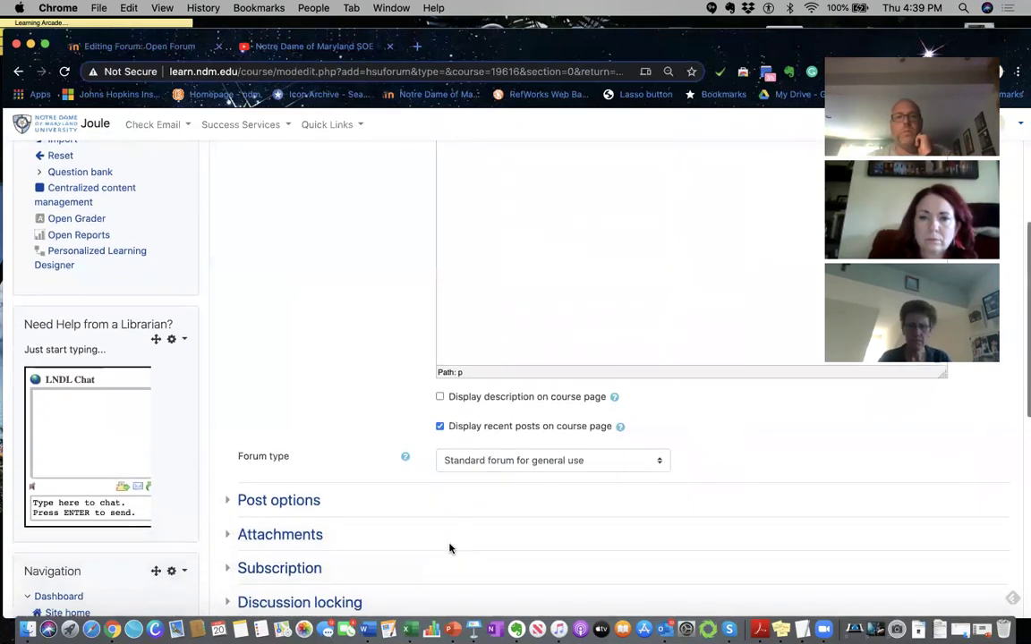
left_click(513, 464)
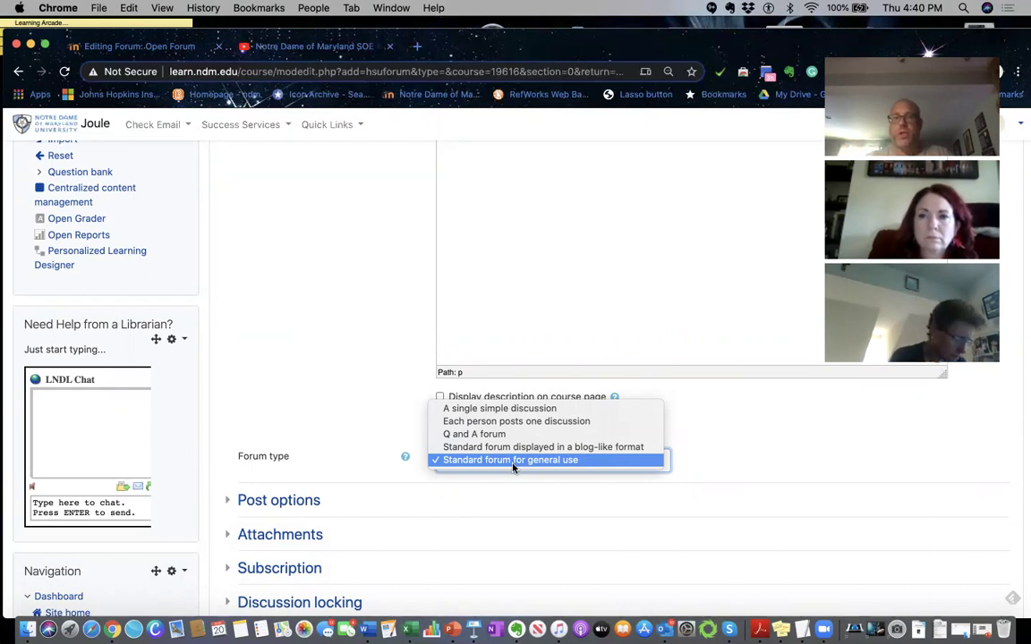
left_click(353, 345)
scroll(354, 403, "down", 4)
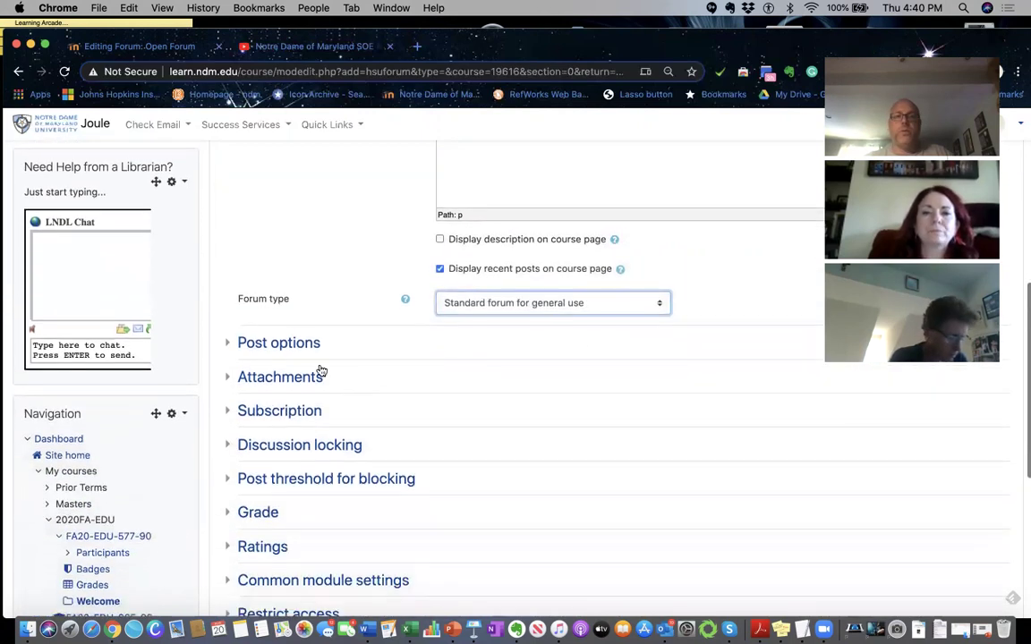
left_click(230, 344)
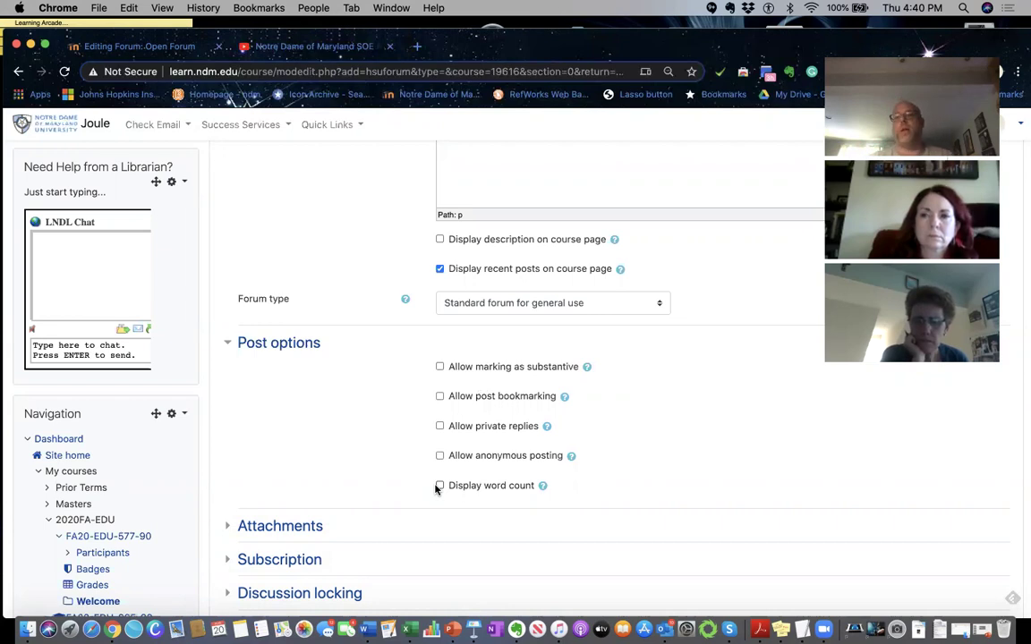
scroll(435, 488, "down", 5)
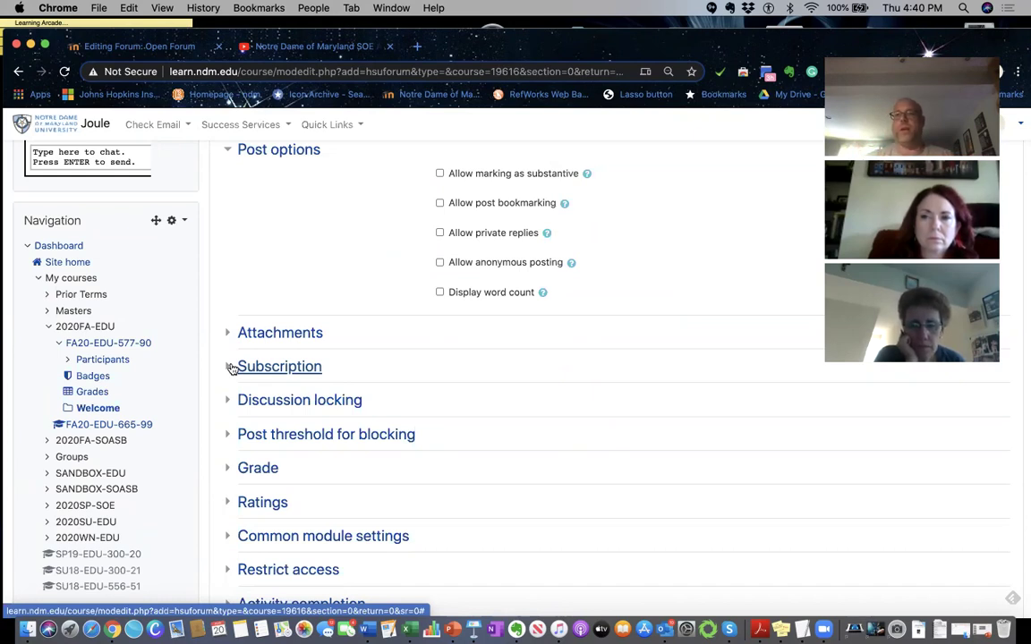
Try the Manual grade type for the forum, and settle on Rating as its Grade Type.
scroll(231, 367, "down", 2)
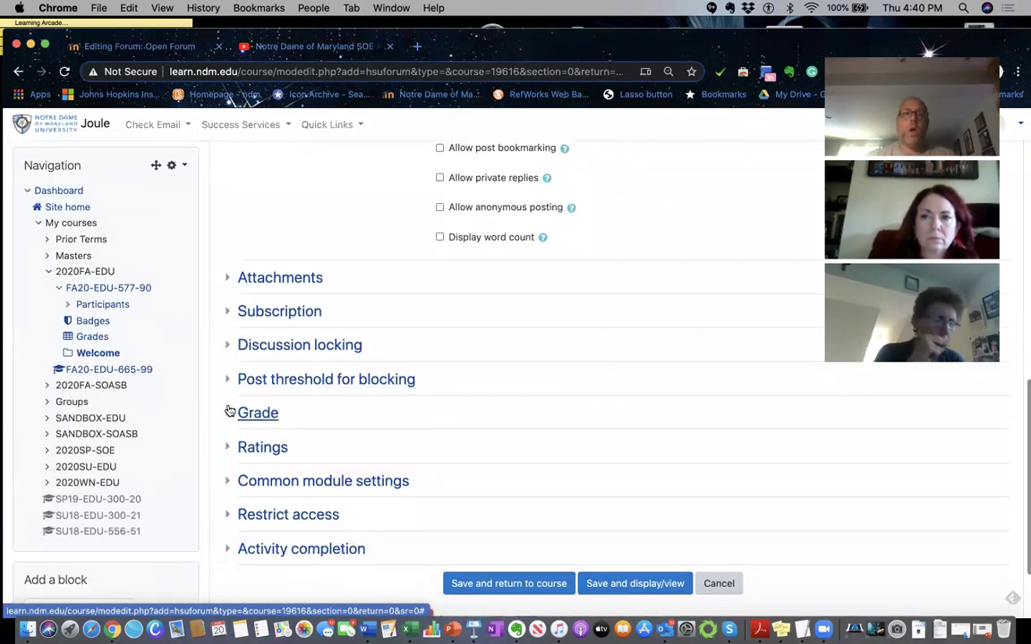
left_click(230, 412)
scroll(230, 412, "down", 3)
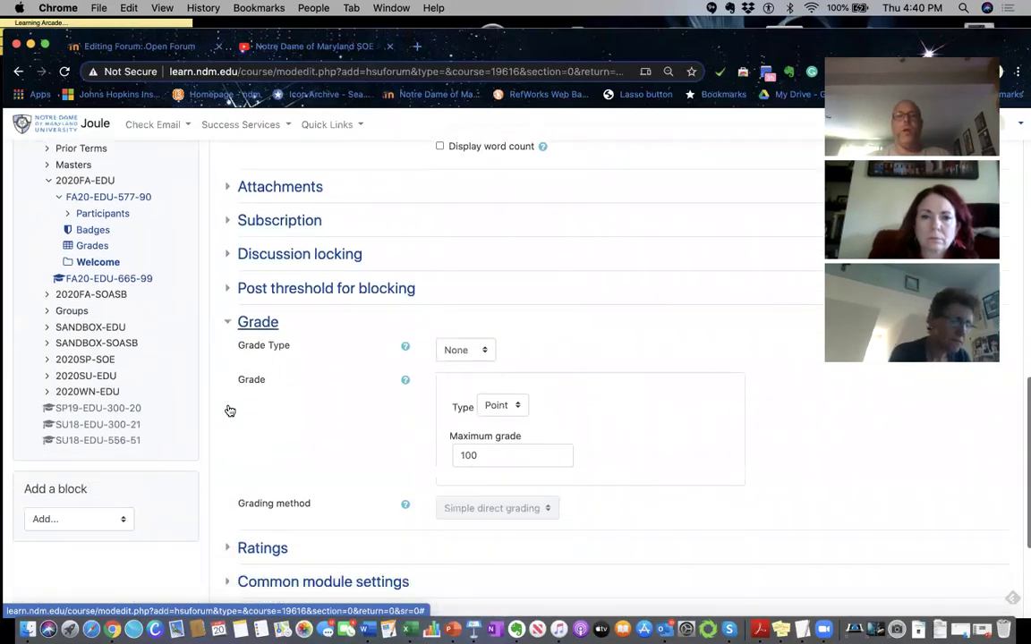
left_click(486, 354)
left_click(474, 362)
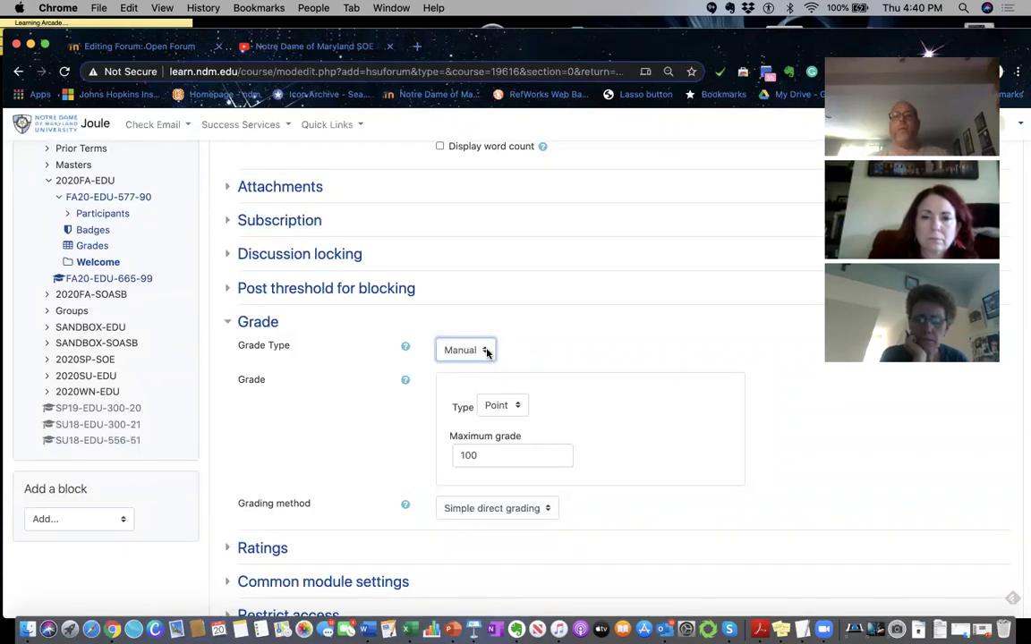
left_click(486, 354)
left_click(485, 353)
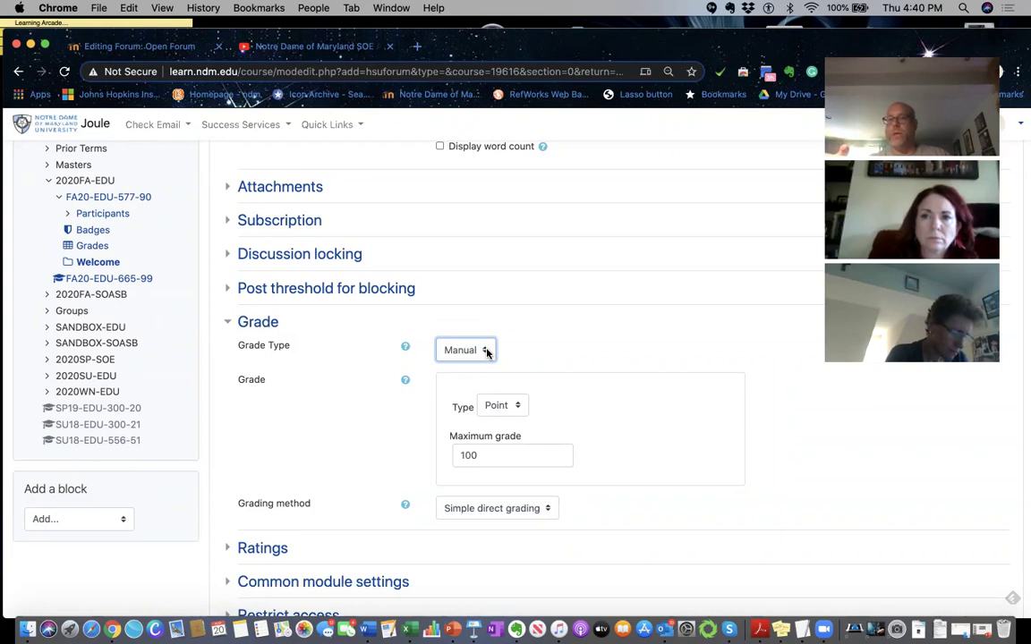
left_click(486, 352)
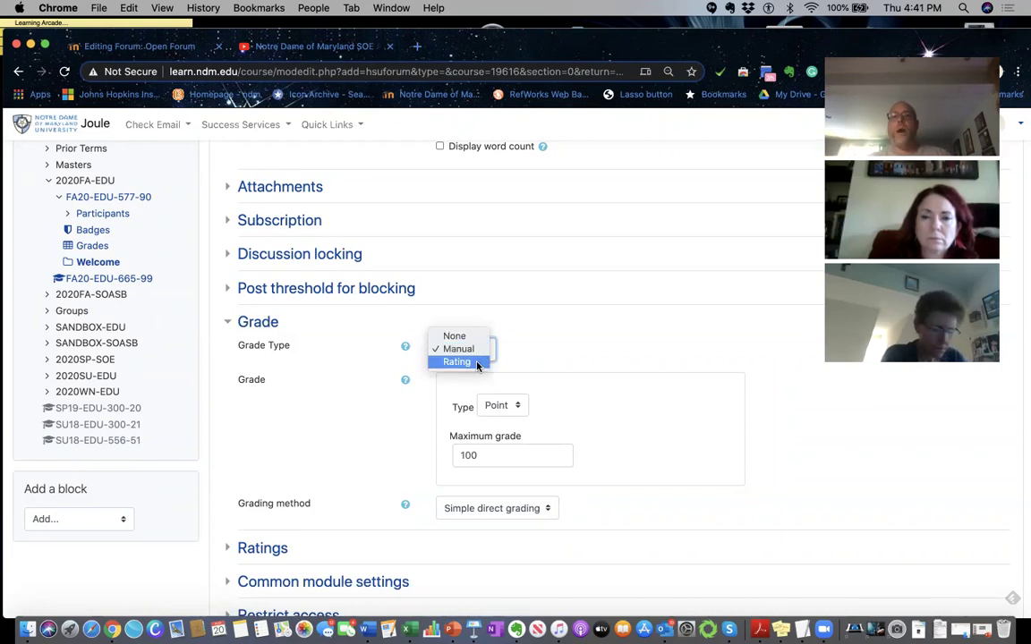
left_click(477, 363)
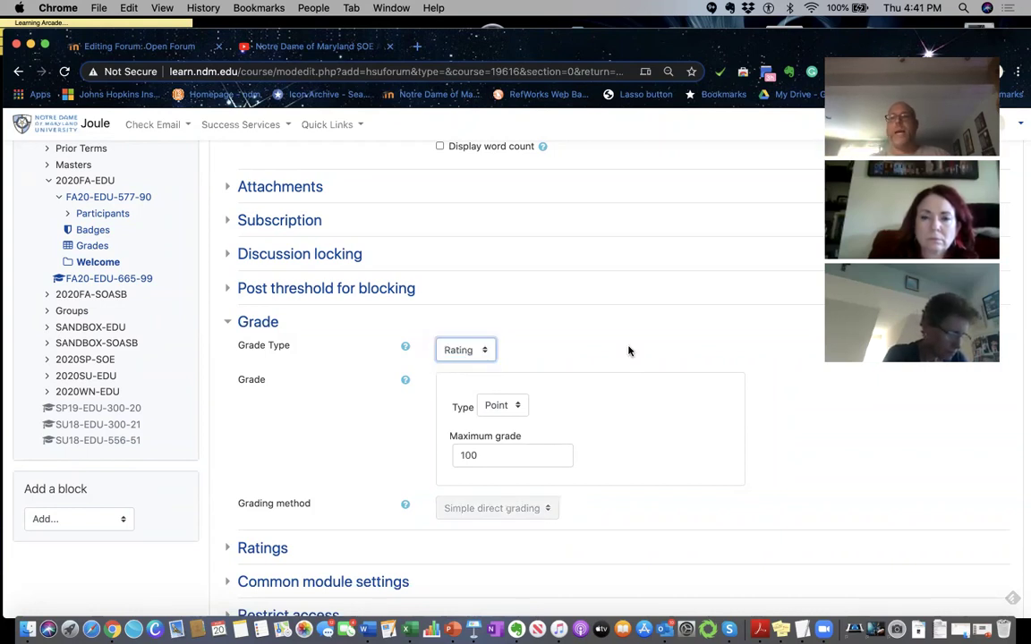
Set the forum's maximum grade to 5 points and save it, returning to the course page.
left_click(477, 454)
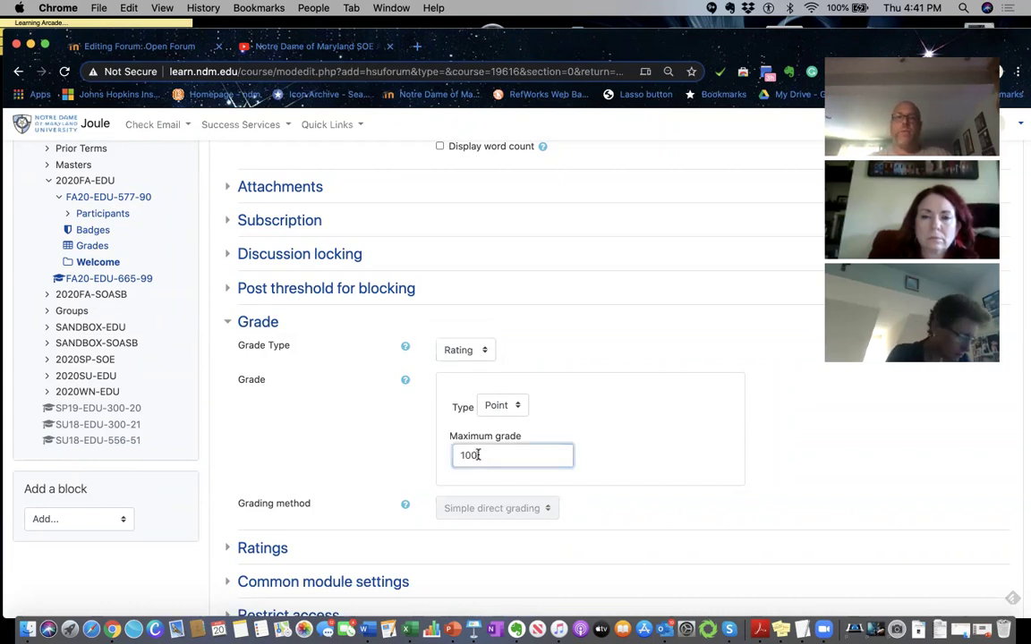
key("BackSpace")
type("5")
left_click(379, 448)
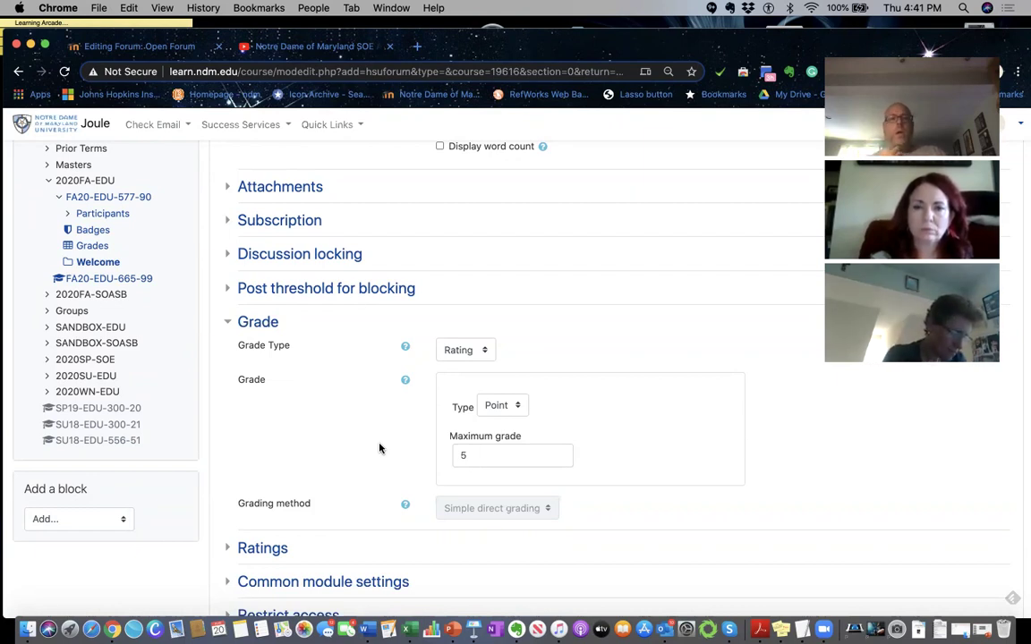
scroll(380, 447, "down", 4)
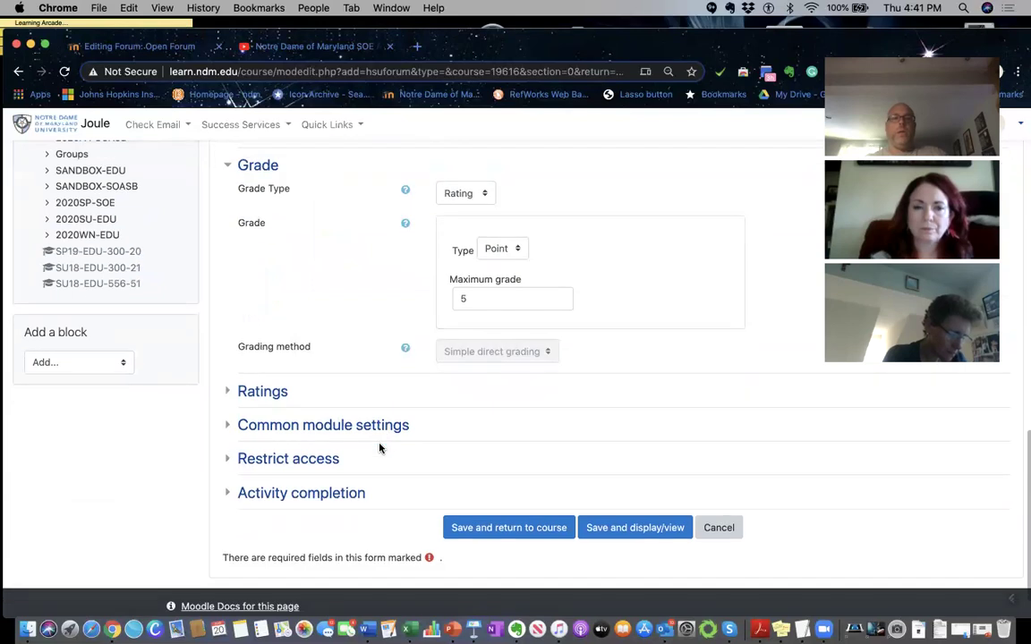
left_click(516, 534)
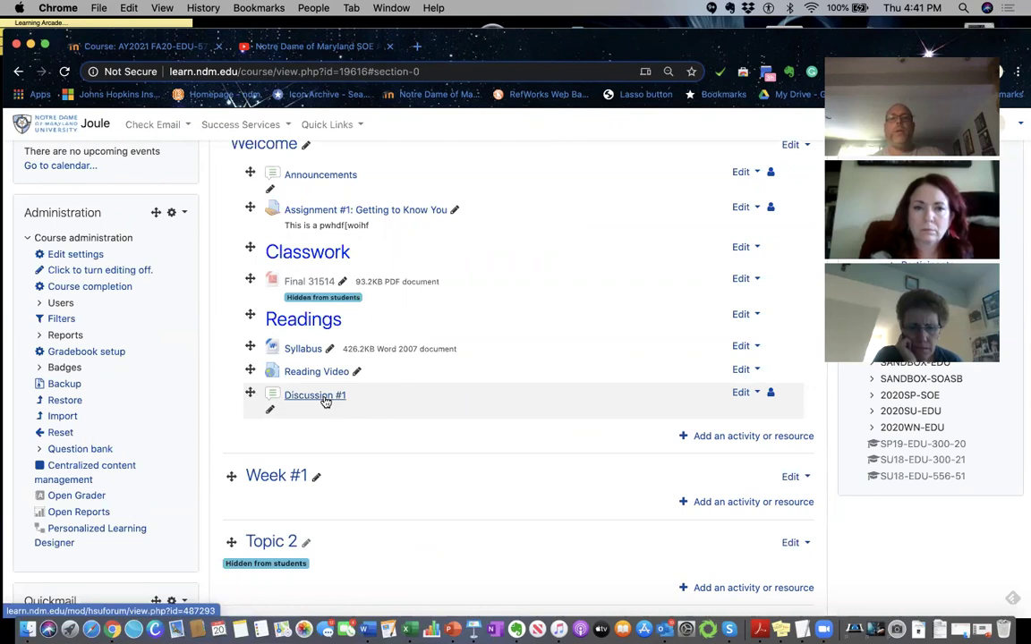
View the Discussion #1 forum page, and edit the forum's settings to give it the description "Prompt right here.".
left_click(325, 402)
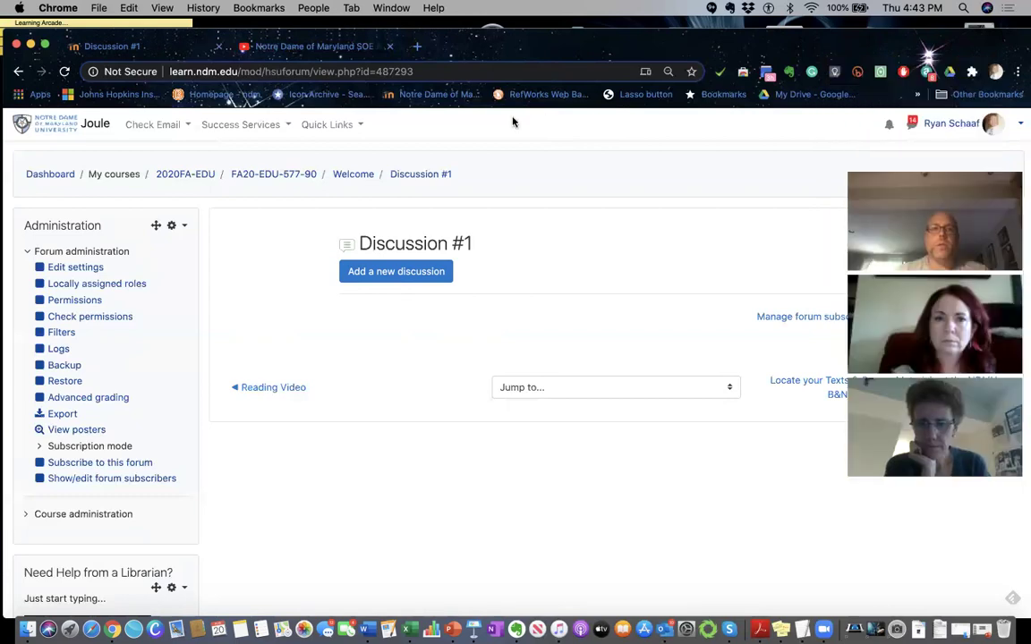
left_click(346, 179)
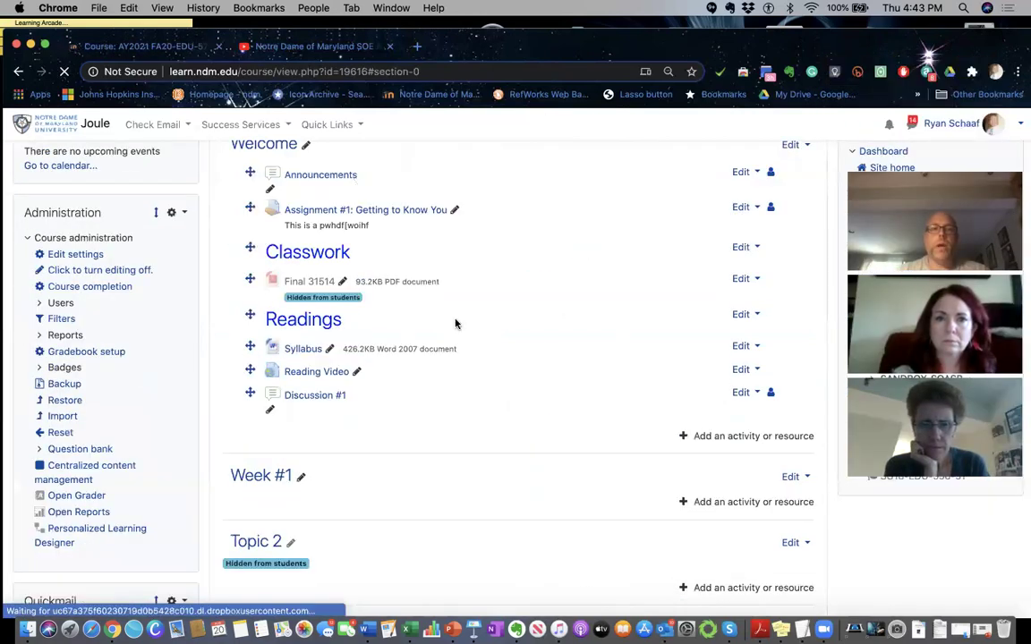
left_click(739, 393)
left_click(651, 416)
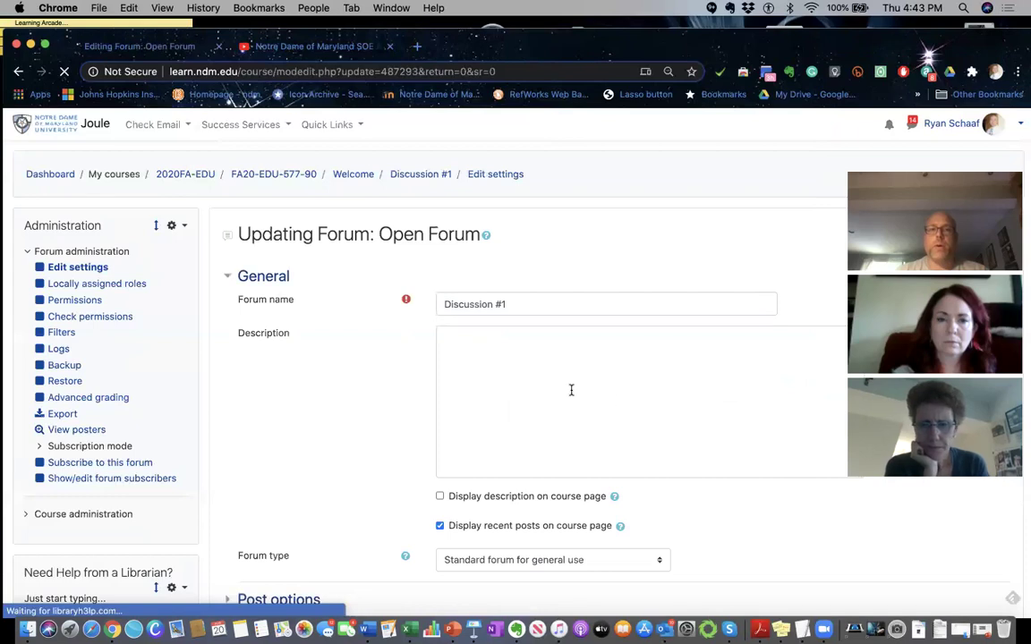
left_click(462, 423)
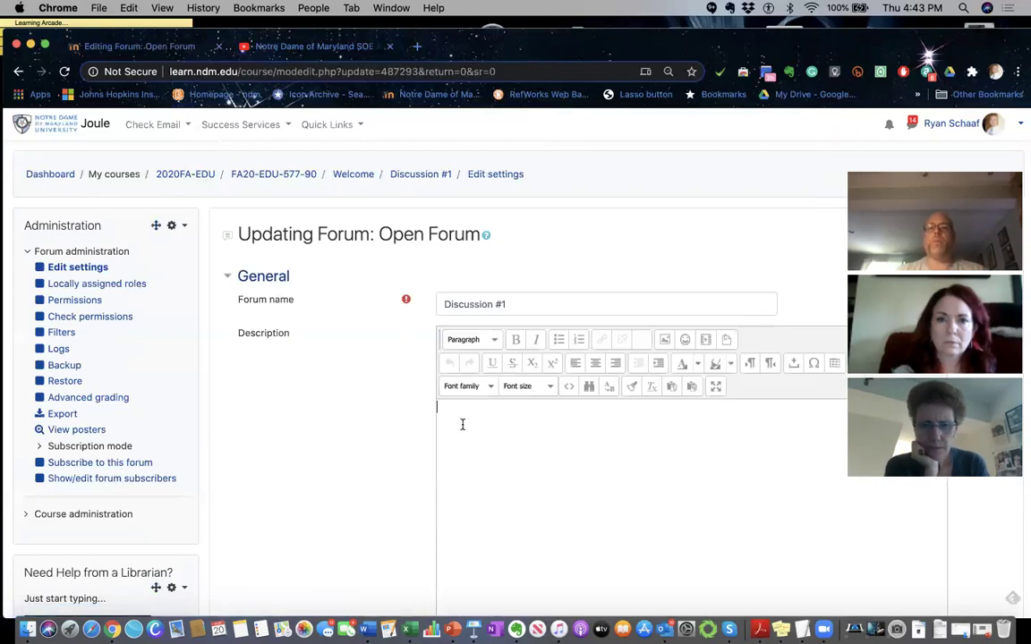
type("Prom")
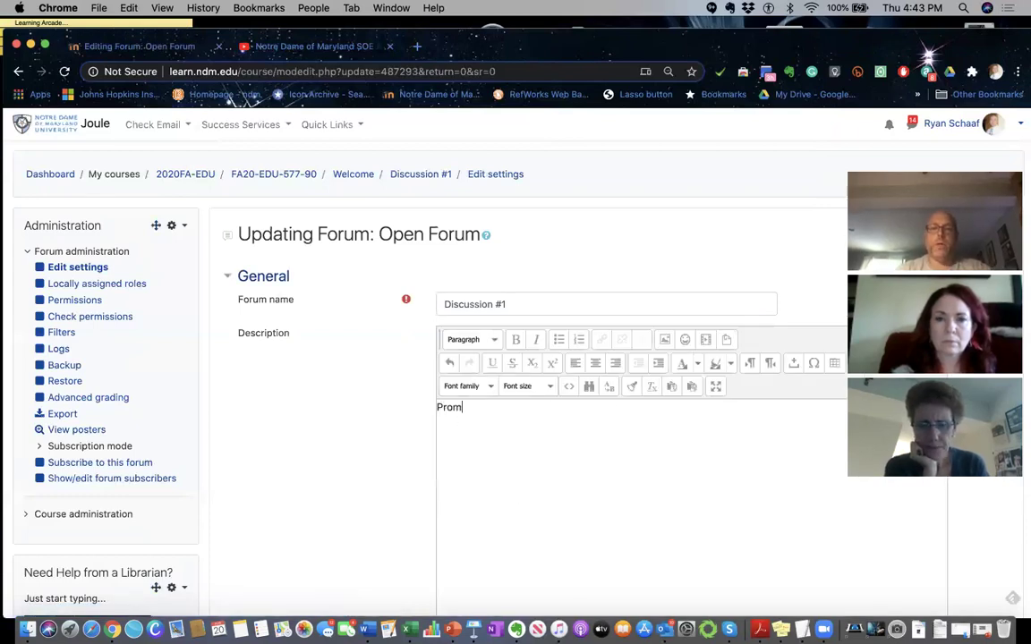
type("pt right he")
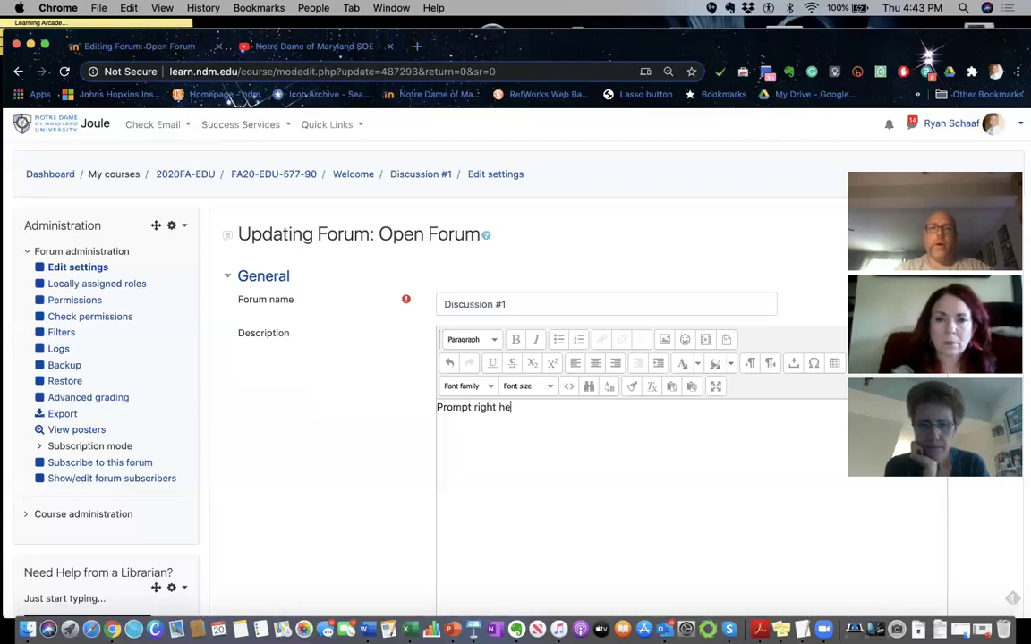
type("re.")
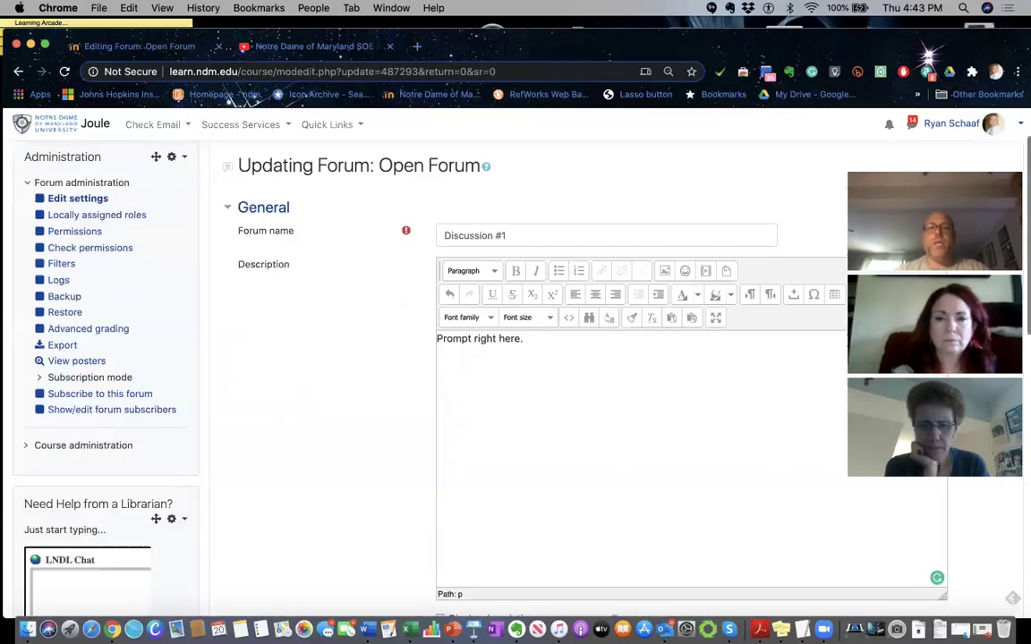
Enable displaying the forum's description on the course page and save, returning to the course.
scroll(458, 445, "down", 5)
left_click(439, 434)
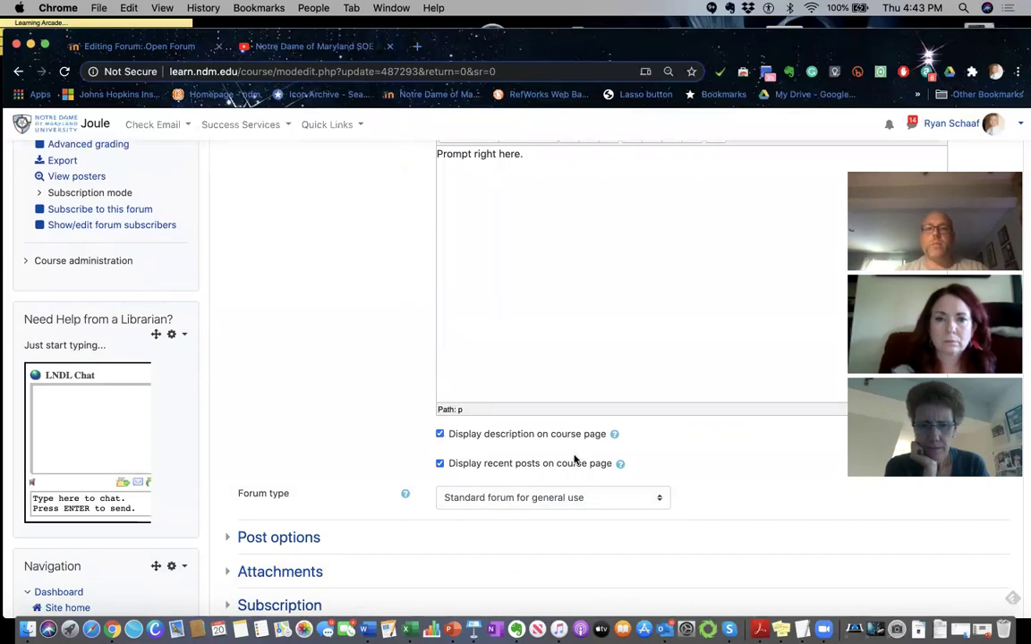
scroll(573, 459, "down", 5)
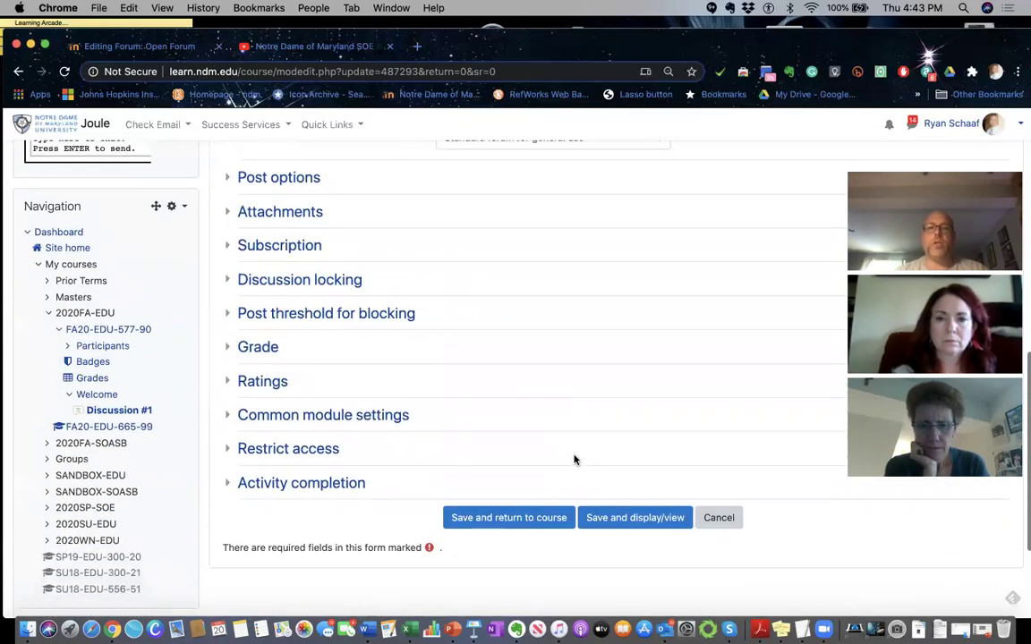
left_click(537, 517)
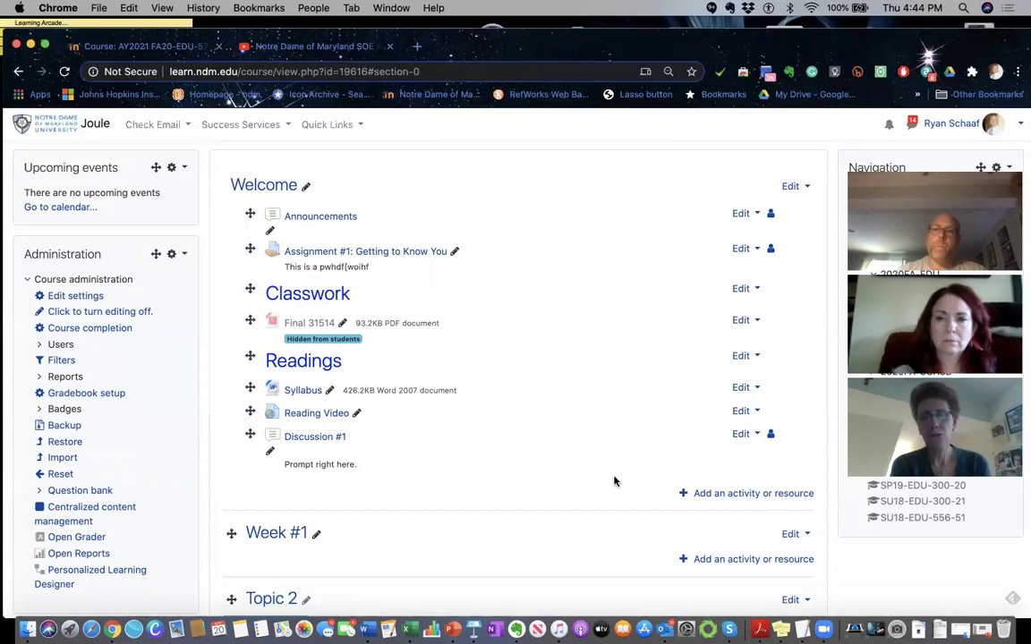
View the prompt on the Discussion #1 forum page, and return to the course page to look over its topic sections.
left_click(322, 435)
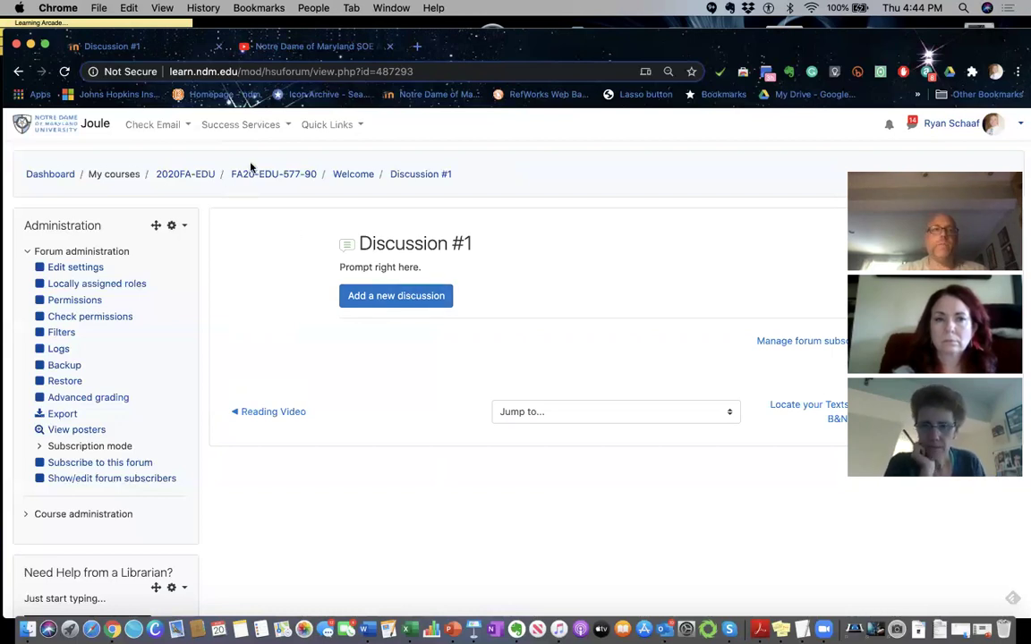
left_click(268, 175)
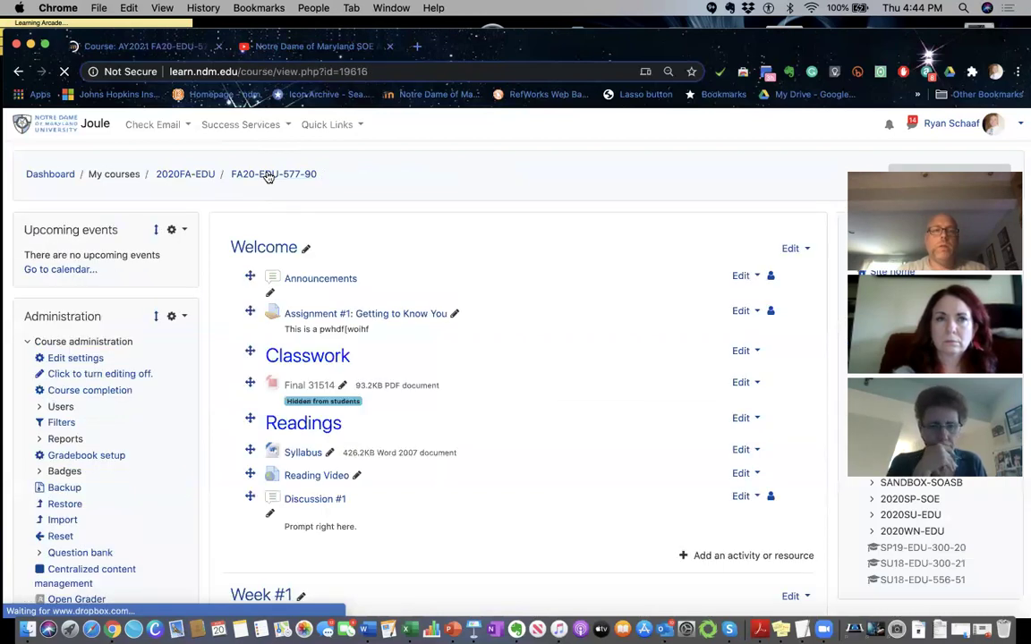
scroll(356, 261, "down", 5)
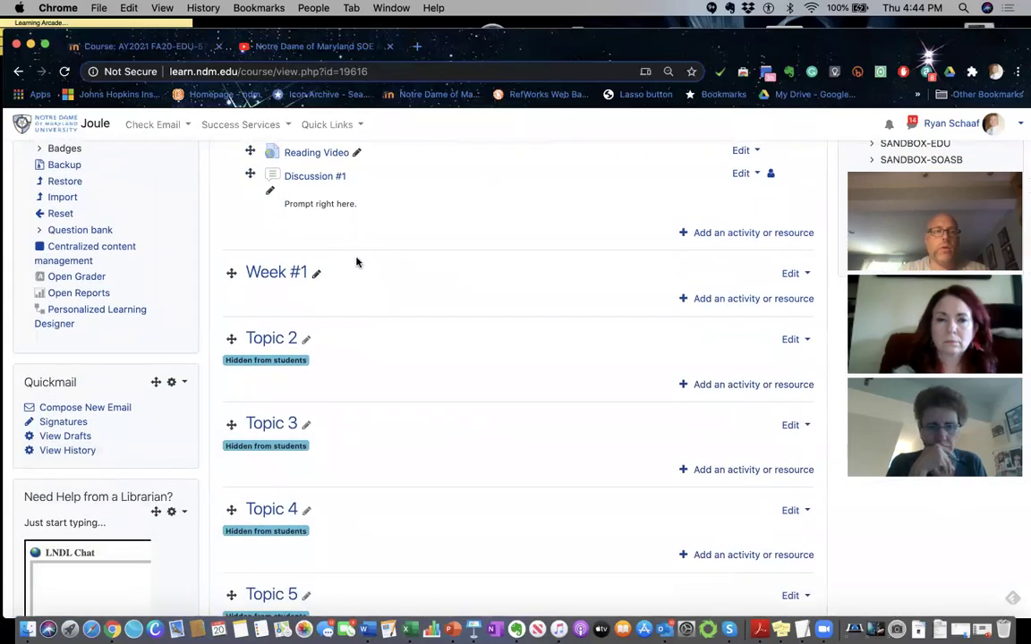
scroll(356, 262, "down", 5)
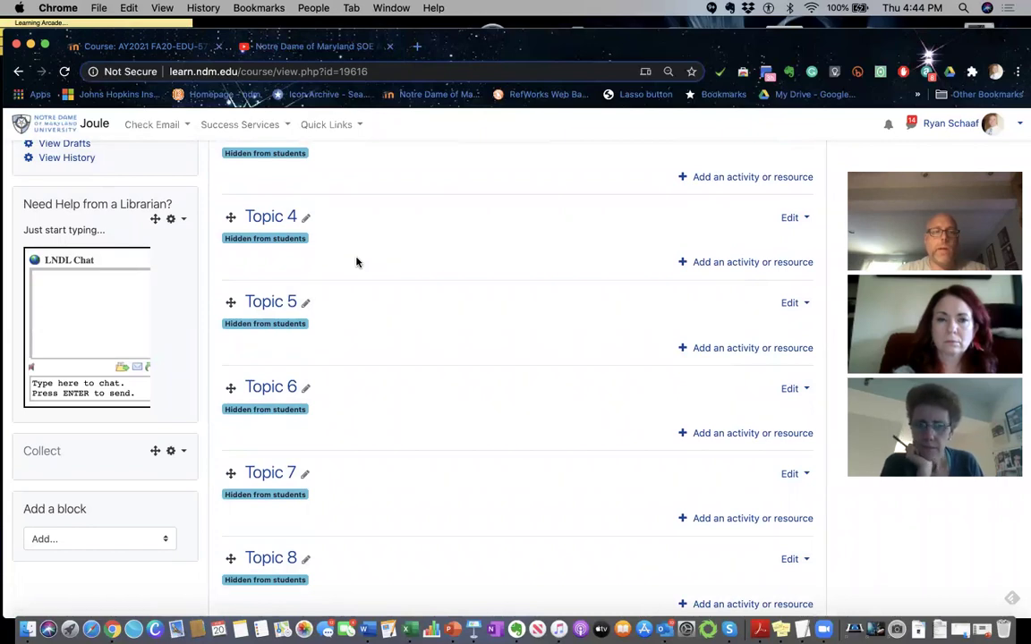
Open the list of activities and resources that can be added to the Week #1 section, and look through the activity types.
scroll(356, 261, "up", 5)
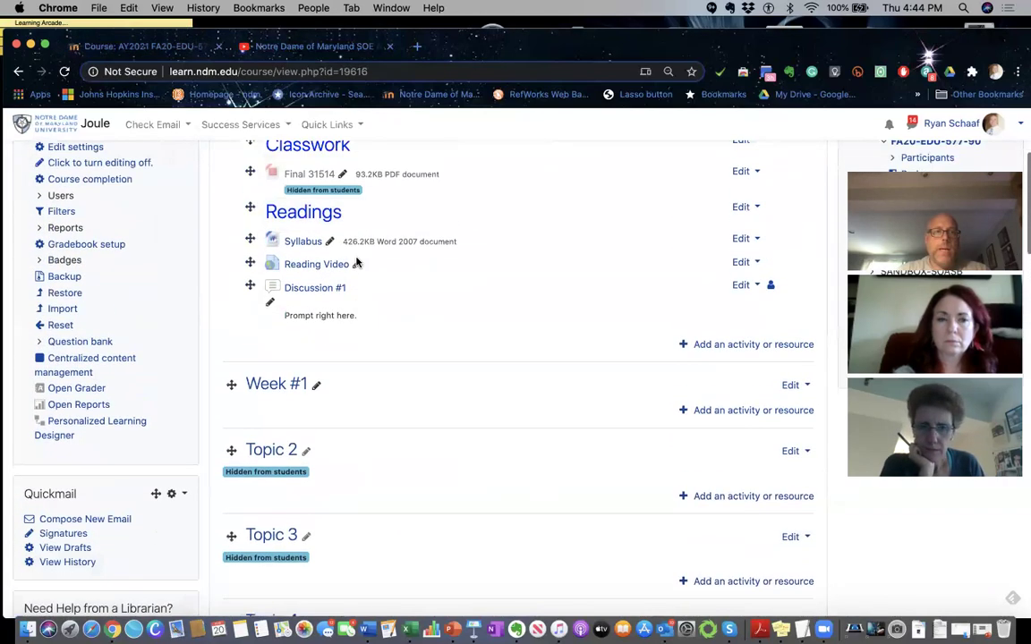
scroll(356, 262, "up", 3)
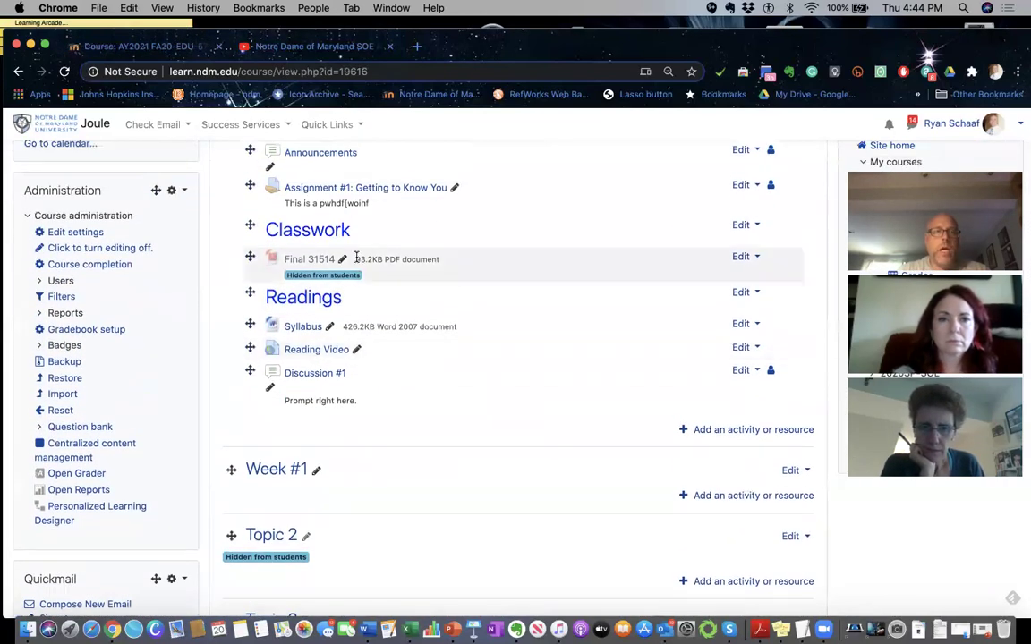
scroll(356, 258, "up", 1)
scroll(357, 264, "down", 1)
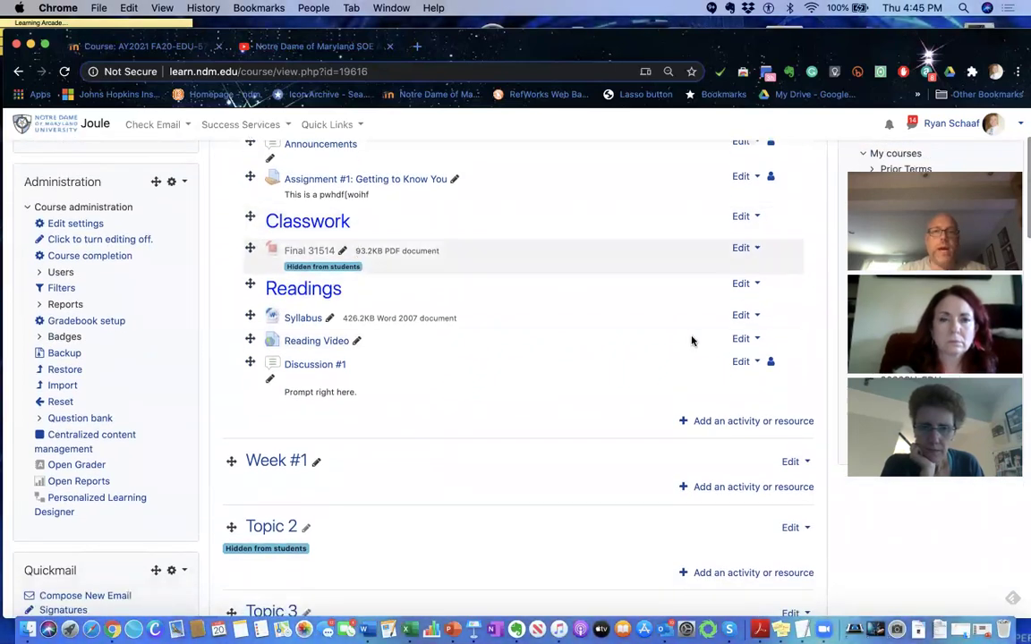
scroll(707, 454, "down", 1)
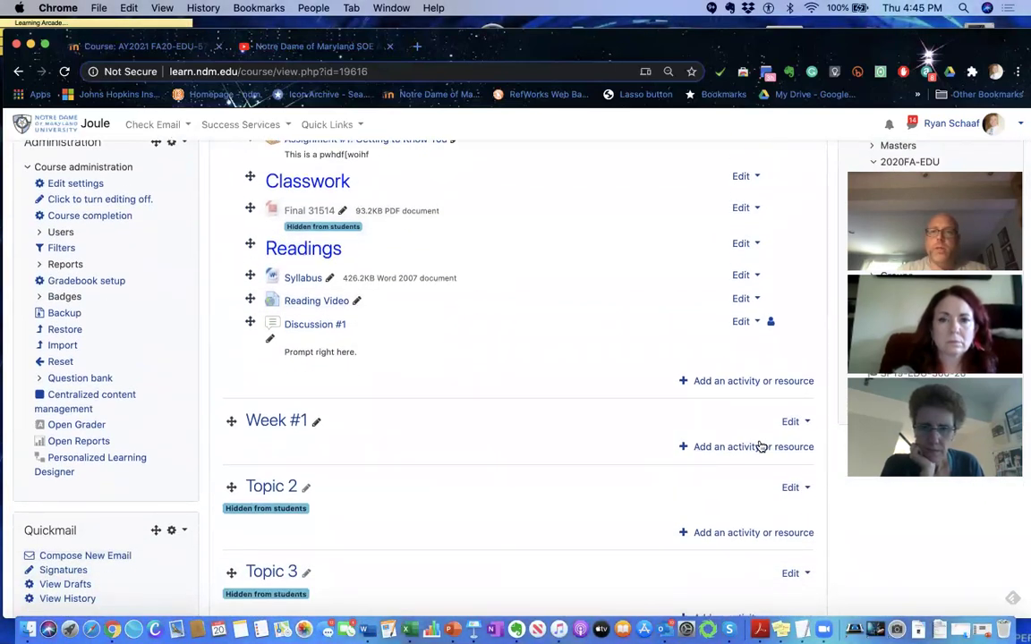
left_click(717, 446)
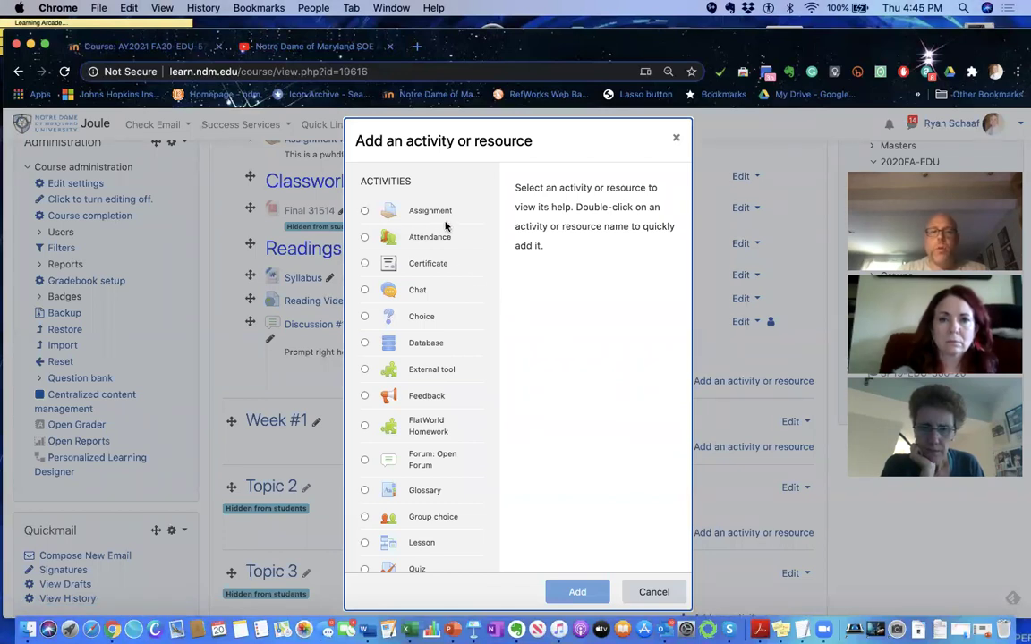
scroll(445, 225, "down", 3)
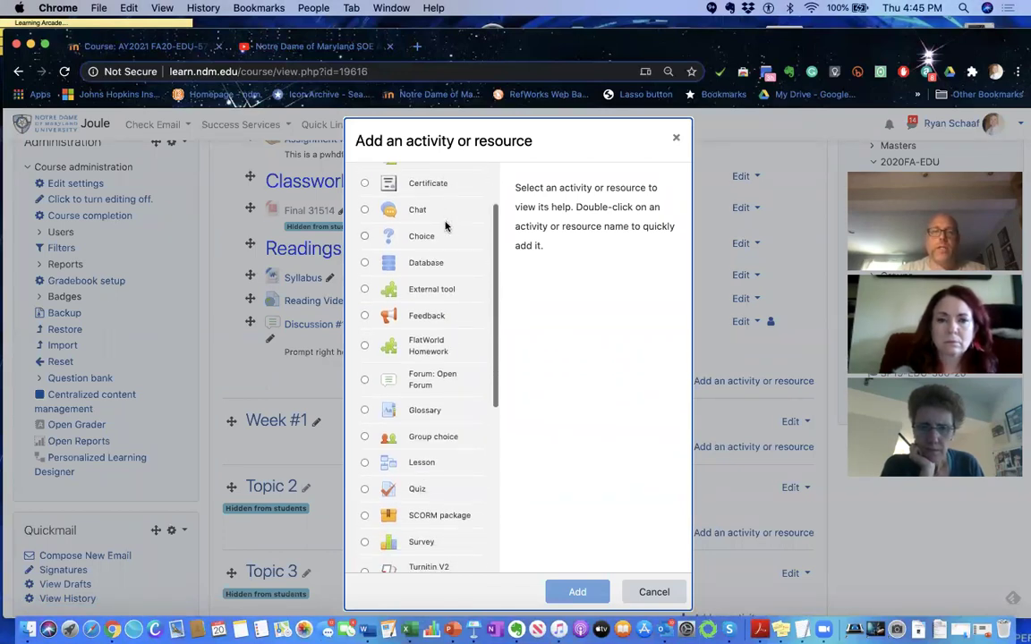
scroll(446, 225, "down", 1)
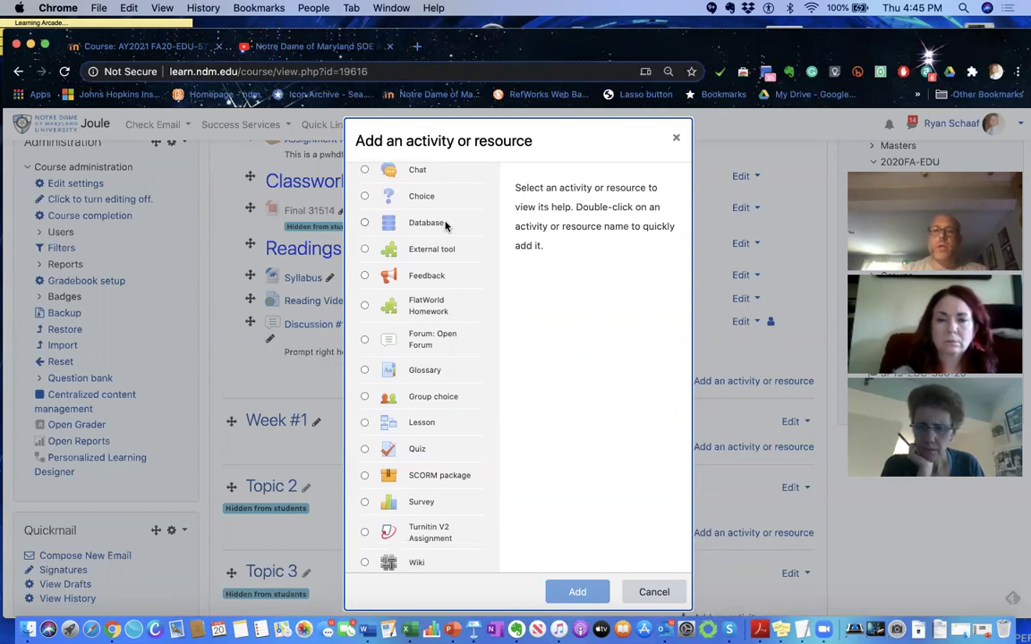
Read the Quiz activity's description, and close the activity chooser without adding anything.
left_click(412, 450)
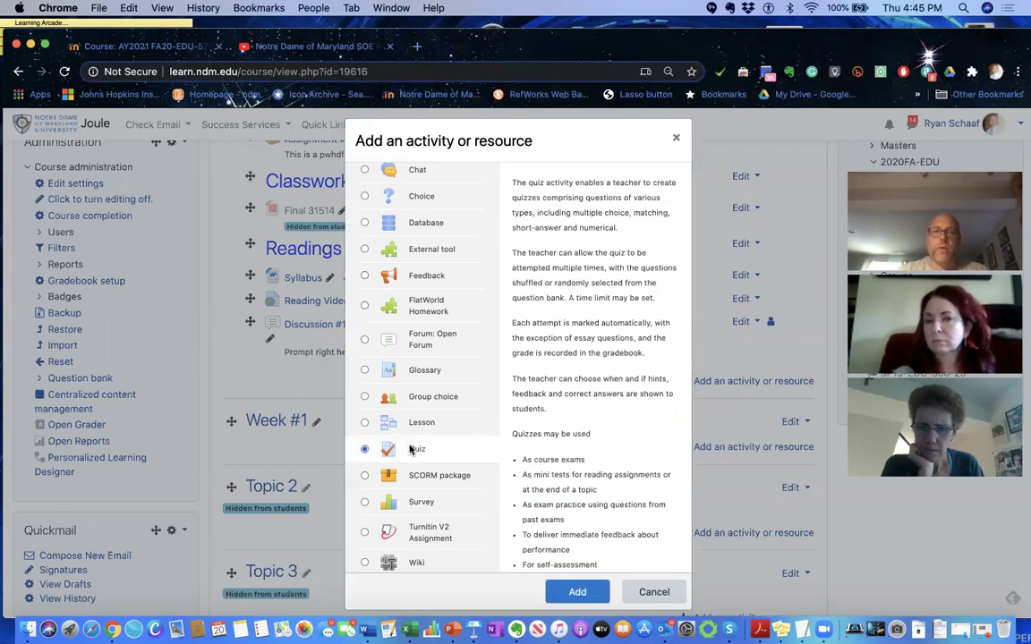
scroll(629, 352, "down", 2)
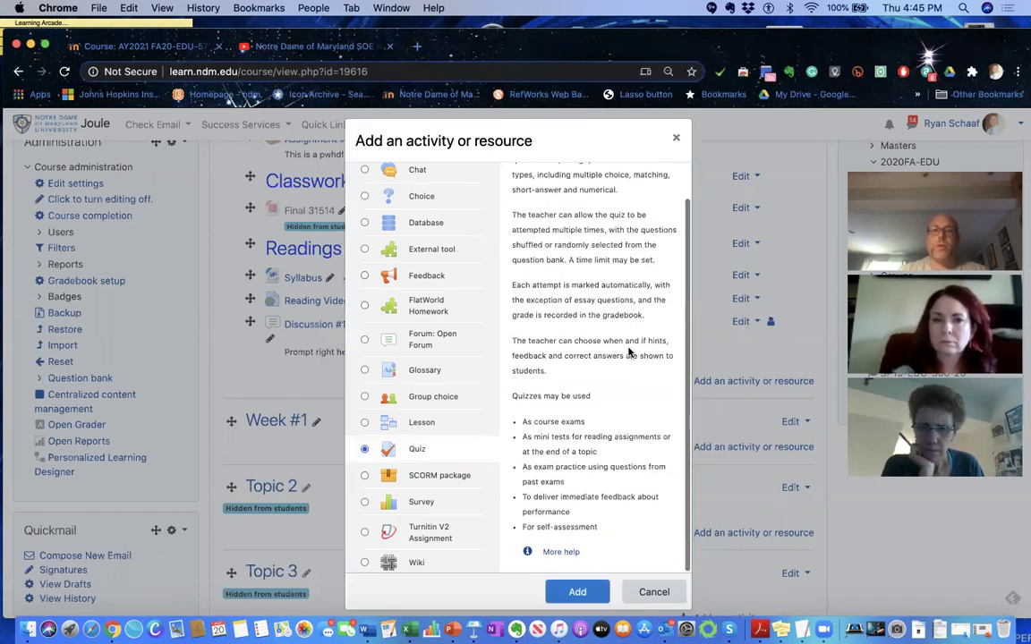
scroll(628, 352, "up", 2)
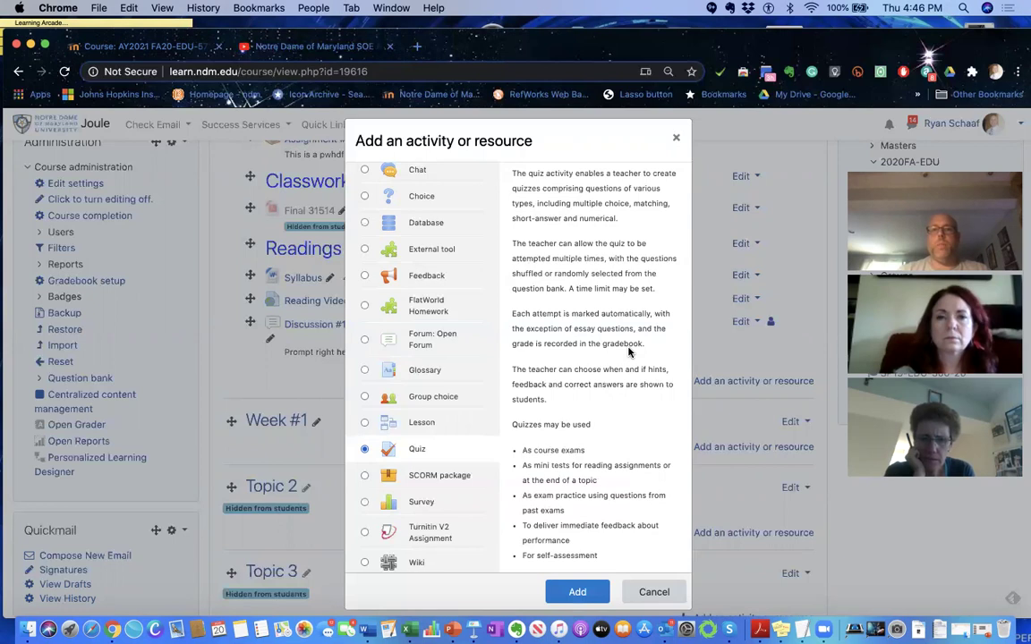
scroll(629, 352, "down", 1)
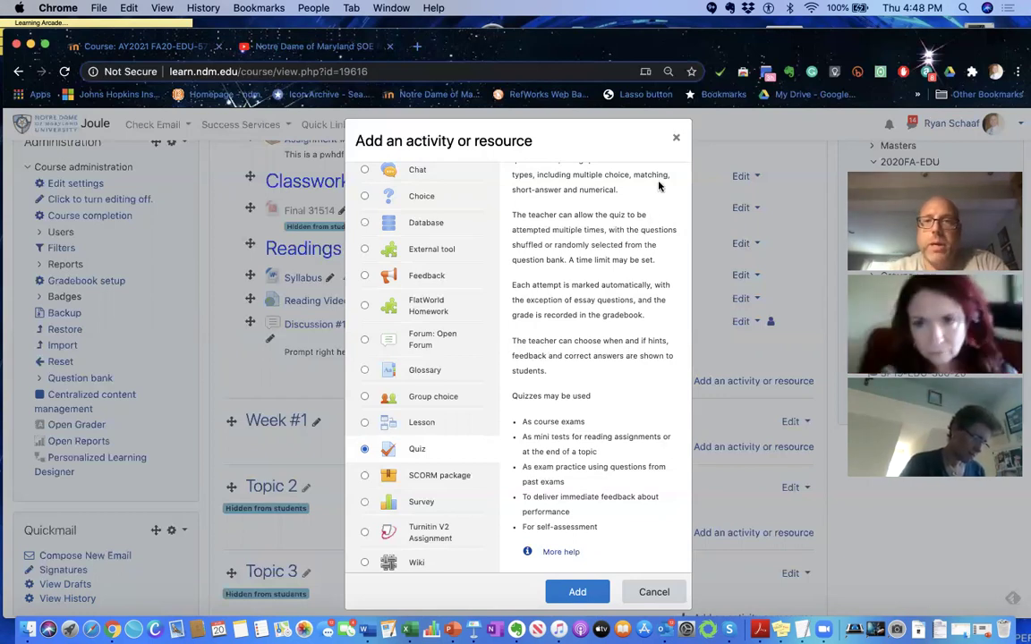
left_click(676, 138)
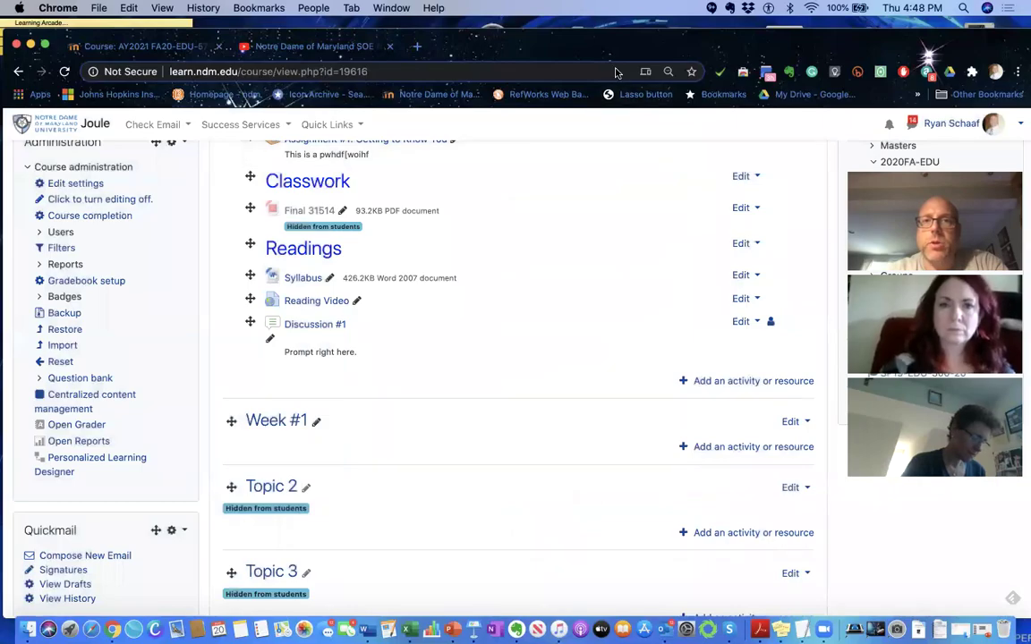